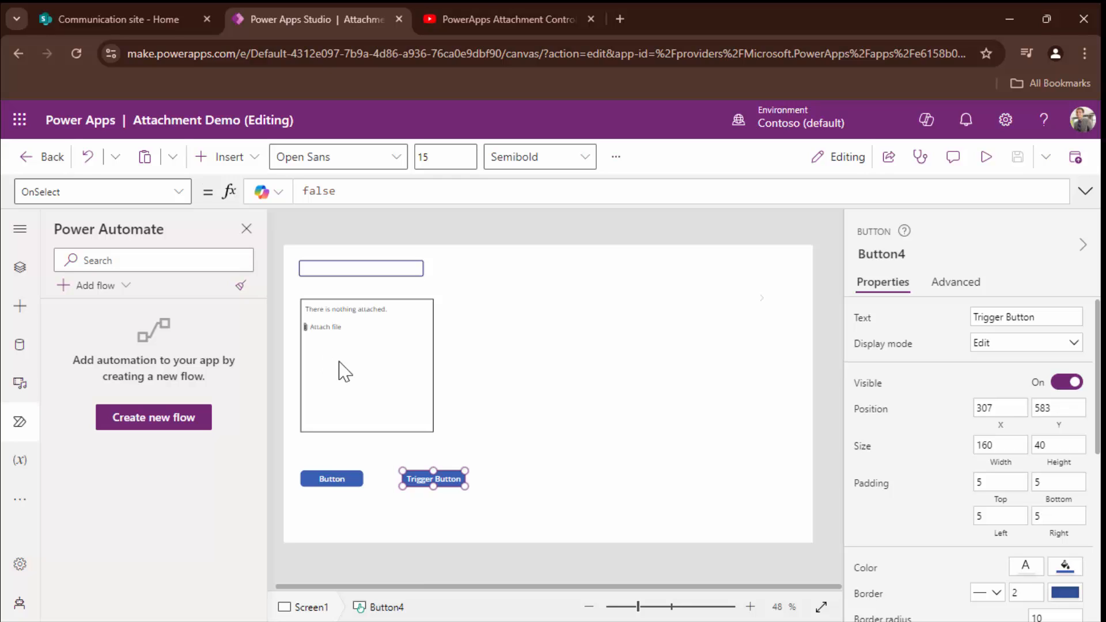
Step: Review the OnSelect formula of the blue button labelled Button, checking the FileData variable it sets
{"action": "left_click", "coordinate": [340, 490]}
{"action": "left_click", "coordinate": [1084, 190]}
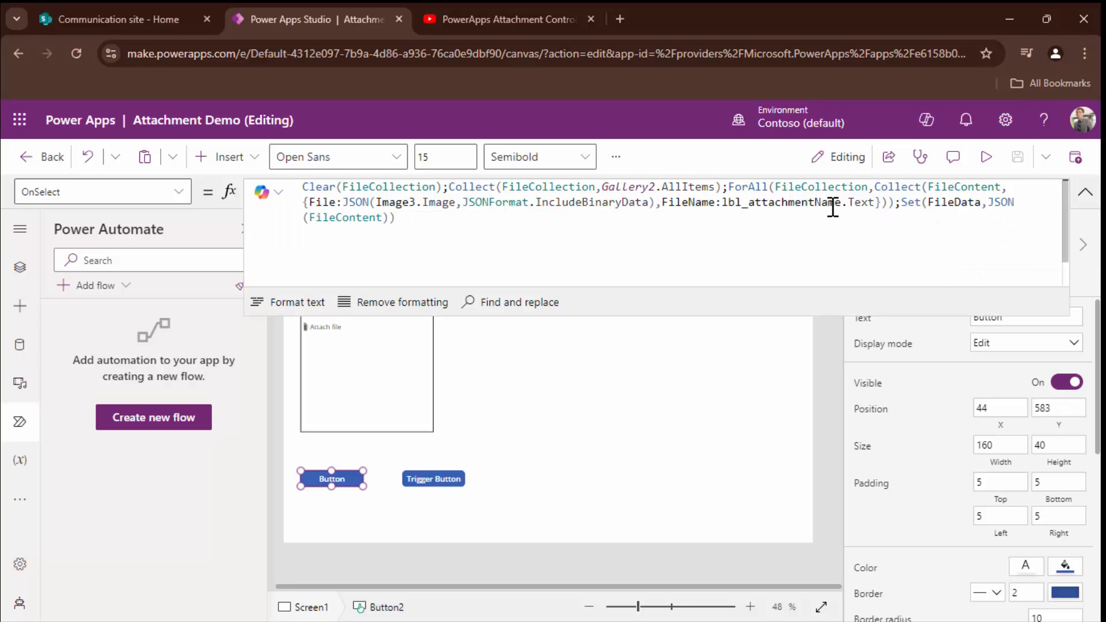
{"action": "double_click", "coordinate": [957, 203]}
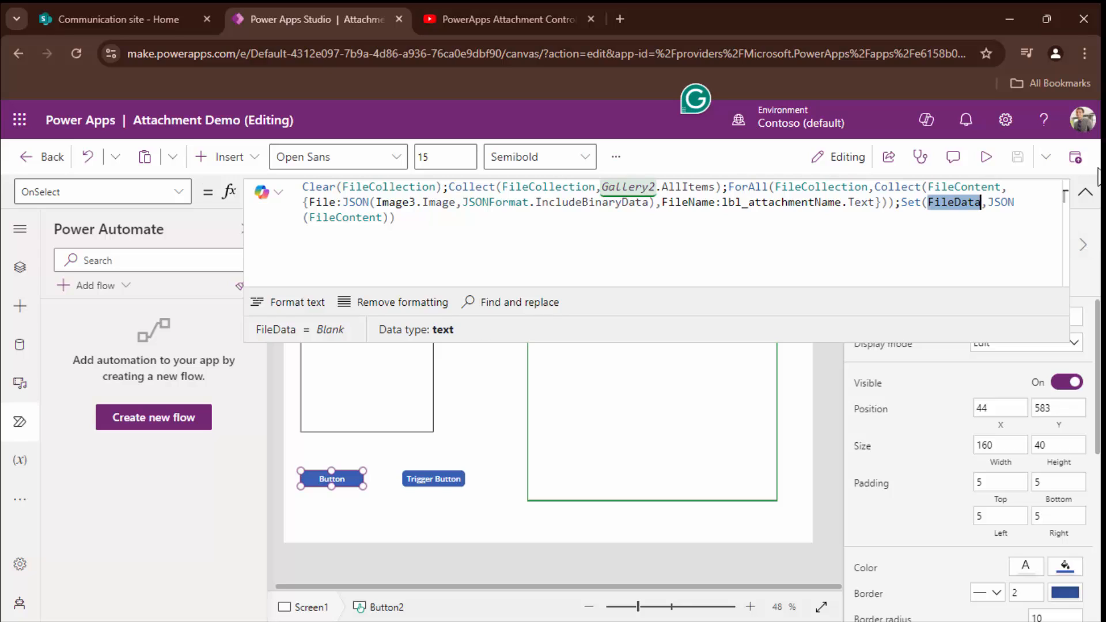
{"action": "left_click", "coordinate": [1086, 196]}
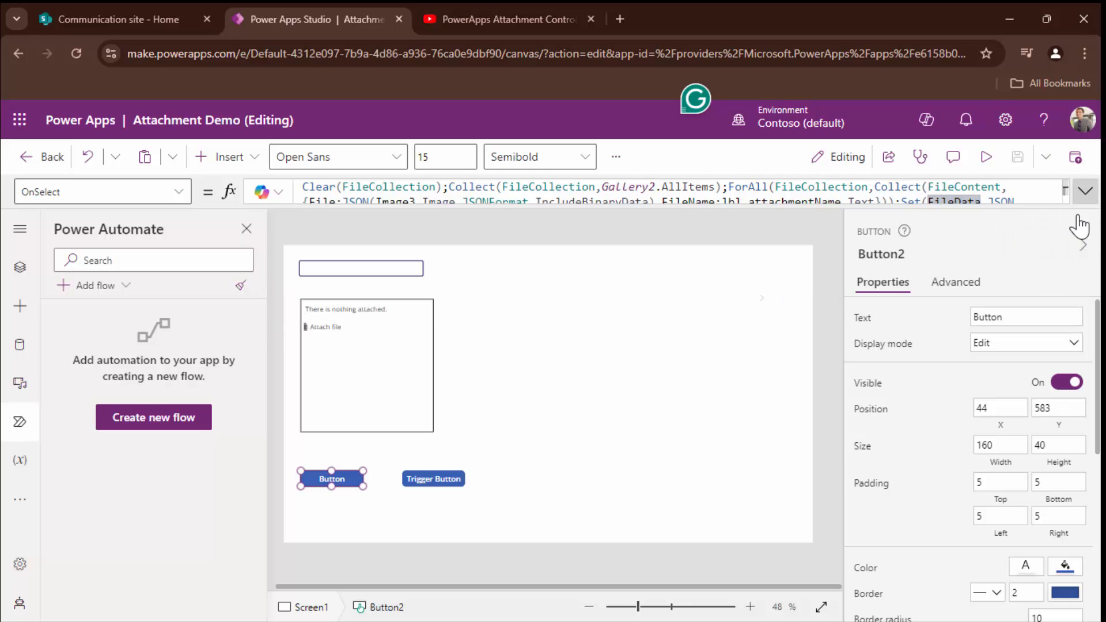
Step: Create a new flow from blank and add a text input named FileContent to its Power Apps (V2) trigger
{"action": "left_click", "coordinate": [159, 420]}
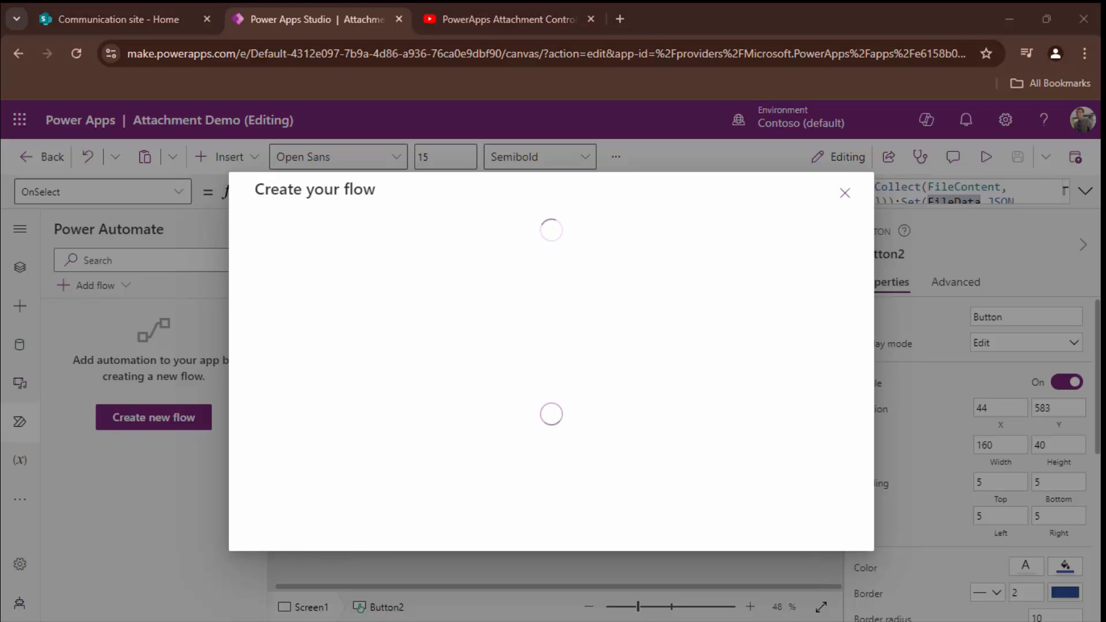
{"action": "left_click", "coordinate": [305, 228]}
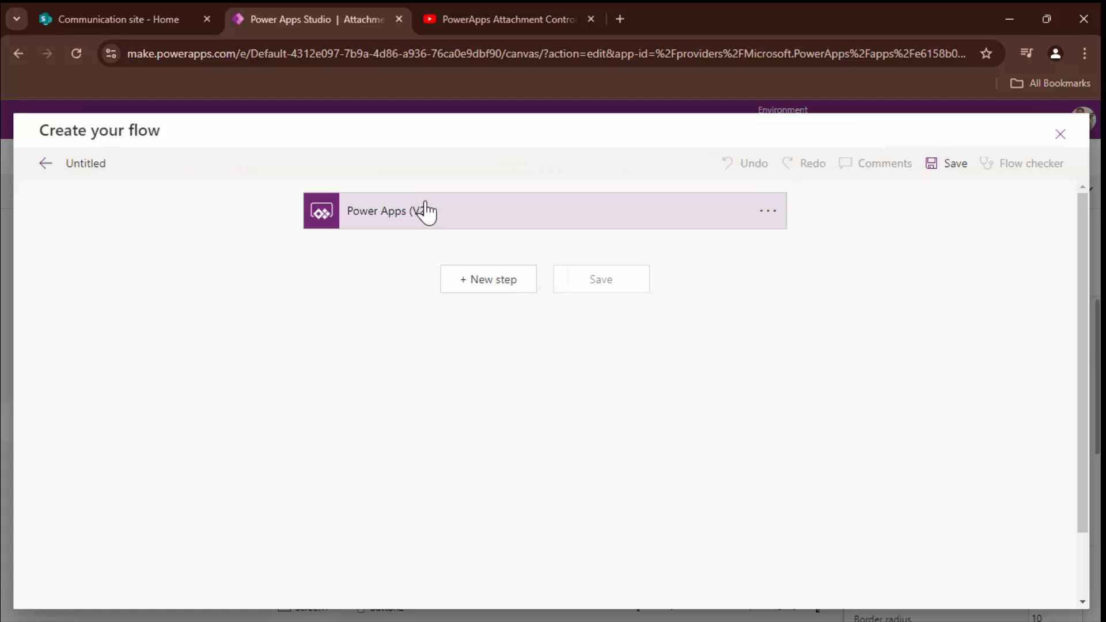
{"action": "left_click", "coordinate": [349, 254]}
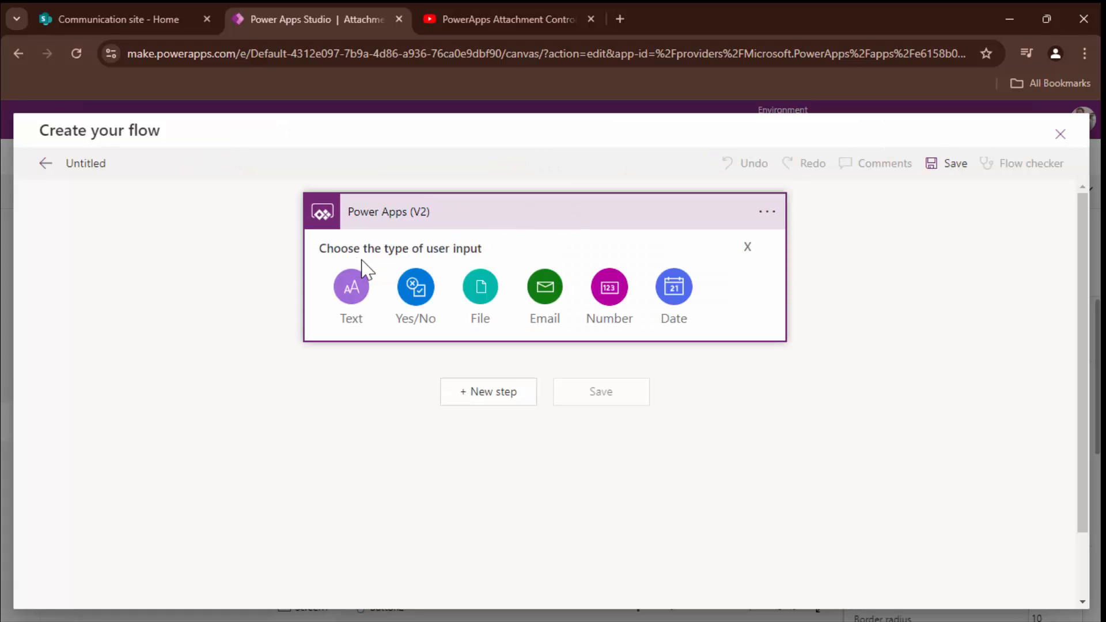
{"action": "left_click", "coordinate": [348, 291]}
{"action": "double_click", "coordinate": [390, 248]}
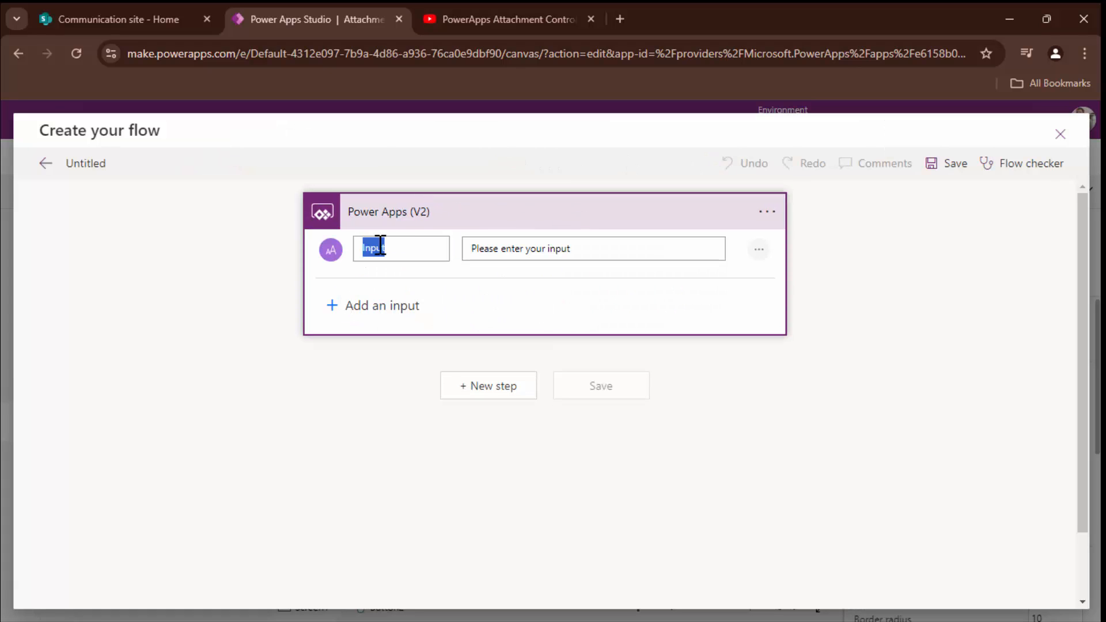
{"action": "type", "text": "FileContent"}
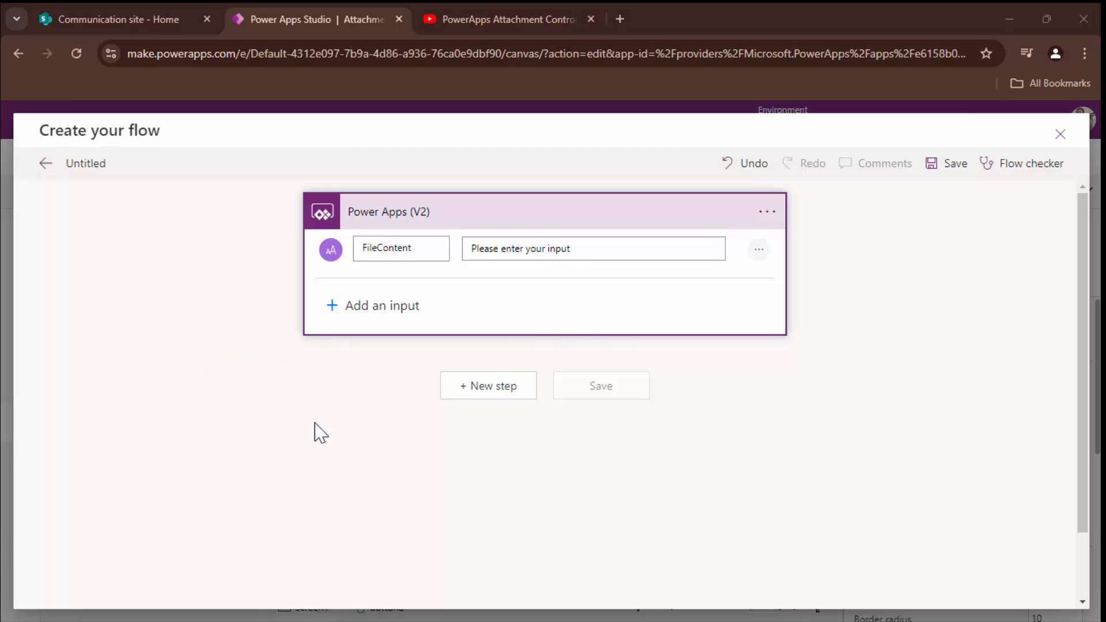
Step: Add a Data Operation Compose action after the trigger, with the trigger's FileContent as its input
{"action": "left_click", "coordinate": [492, 391]}
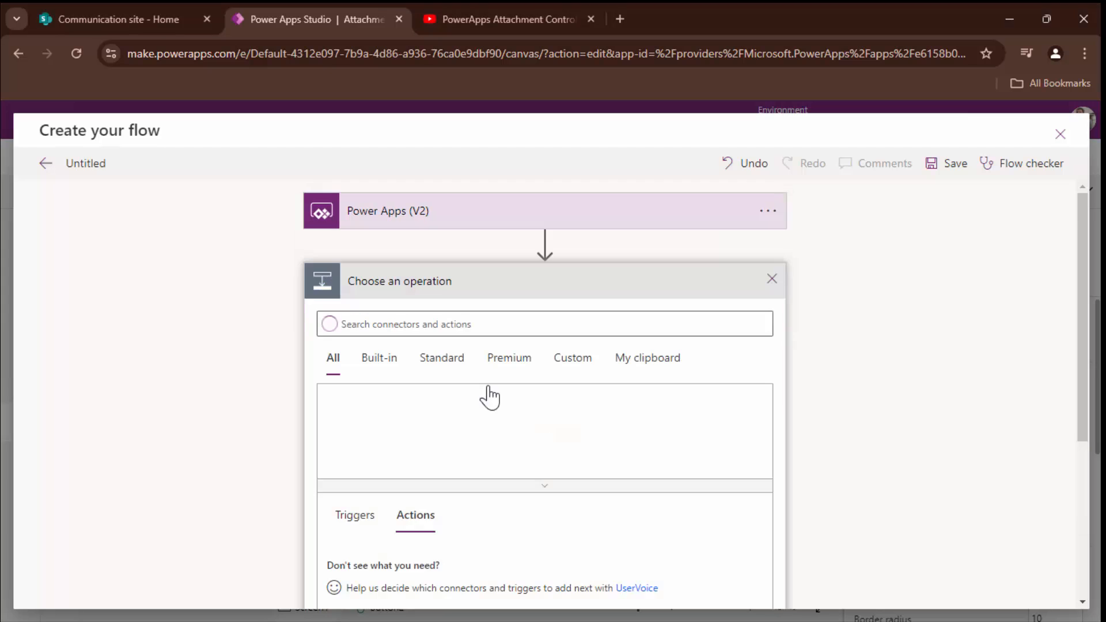
{"action": "left_click", "coordinate": [422, 324]}
{"action": "type", "text": "Compose"}
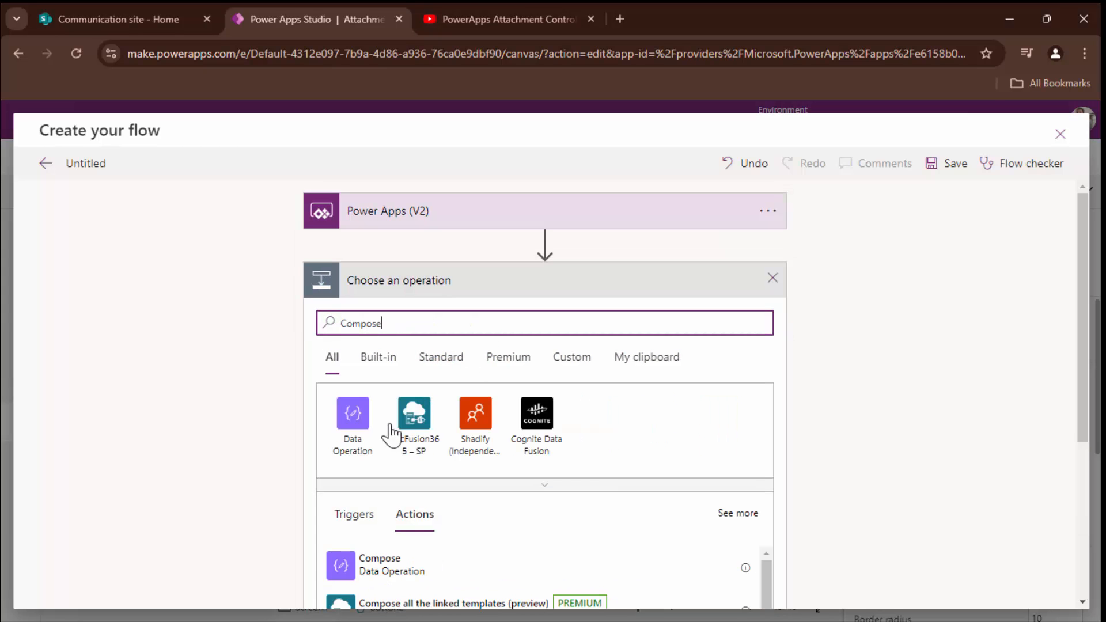
{"action": "left_click", "coordinate": [352, 443]}
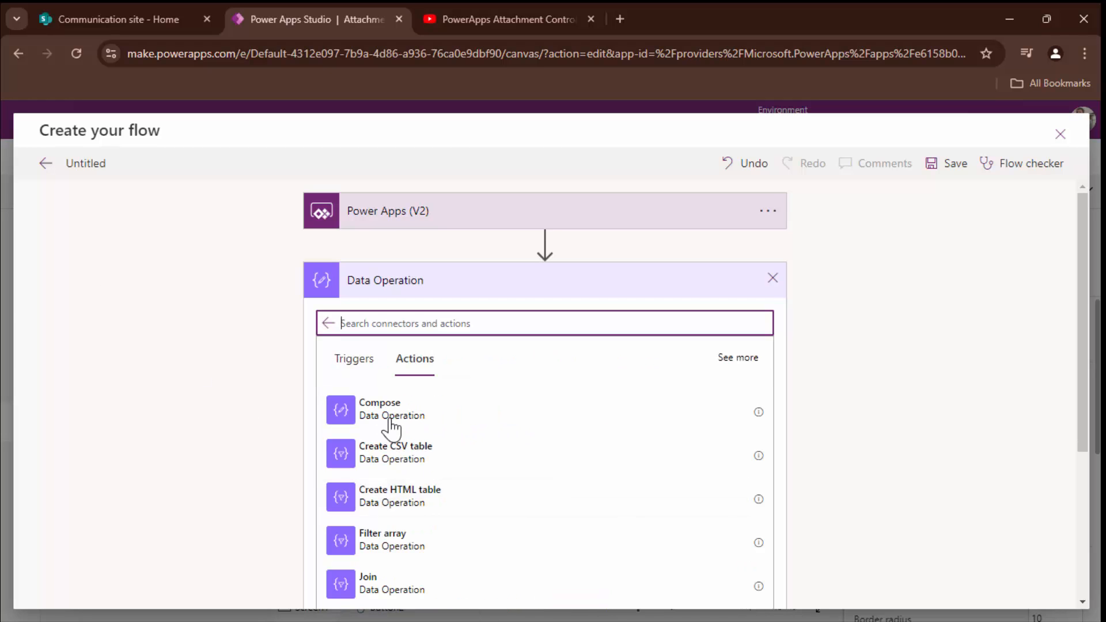
{"action": "left_click", "coordinate": [390, 419]}
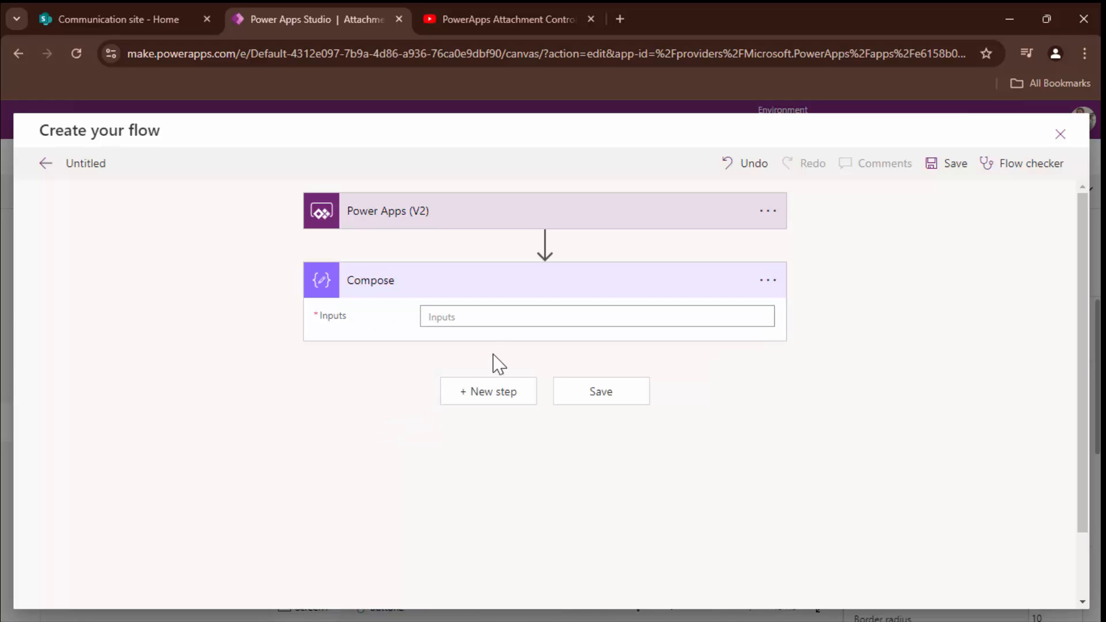
{"action": "left_click", "coordinate": [479, 320]}
{"action": "left_click", "coordinate": [856, 523]}
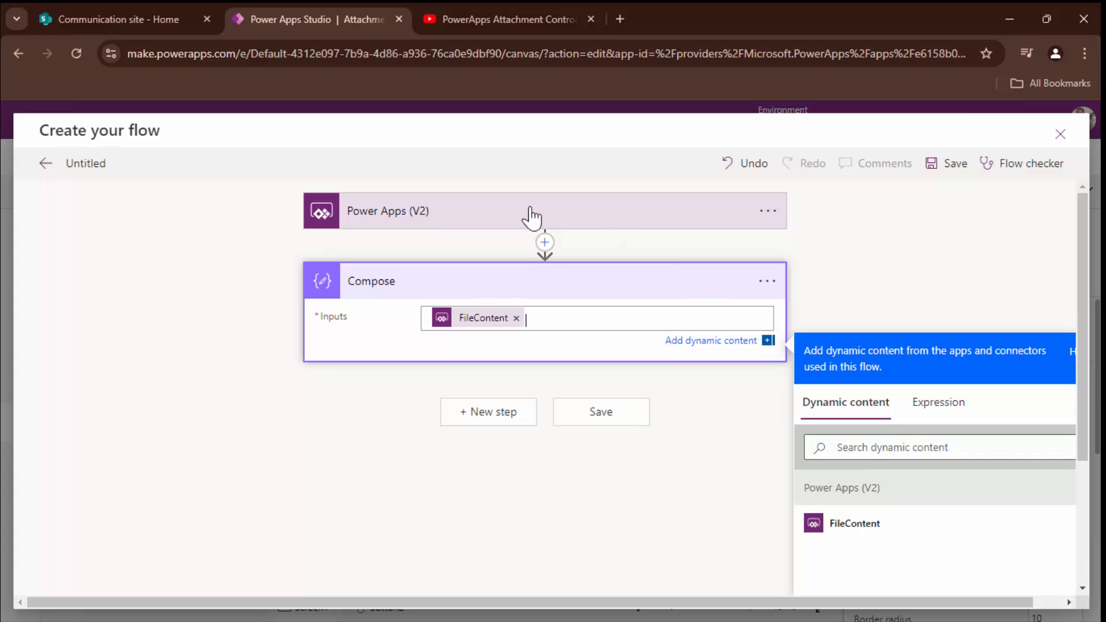
Step: Name the flow EmailAttachment and save it to the app
{"action": "left_click", "coordinate": [103, 166]}
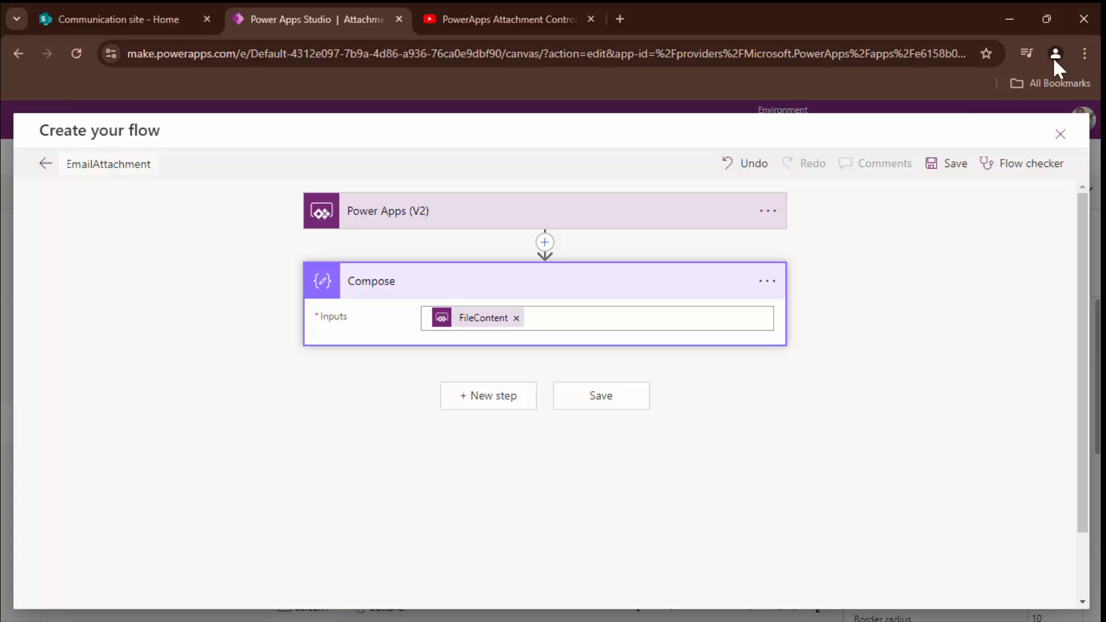
{"action": "left_click", "coordinate": [947, 165]}
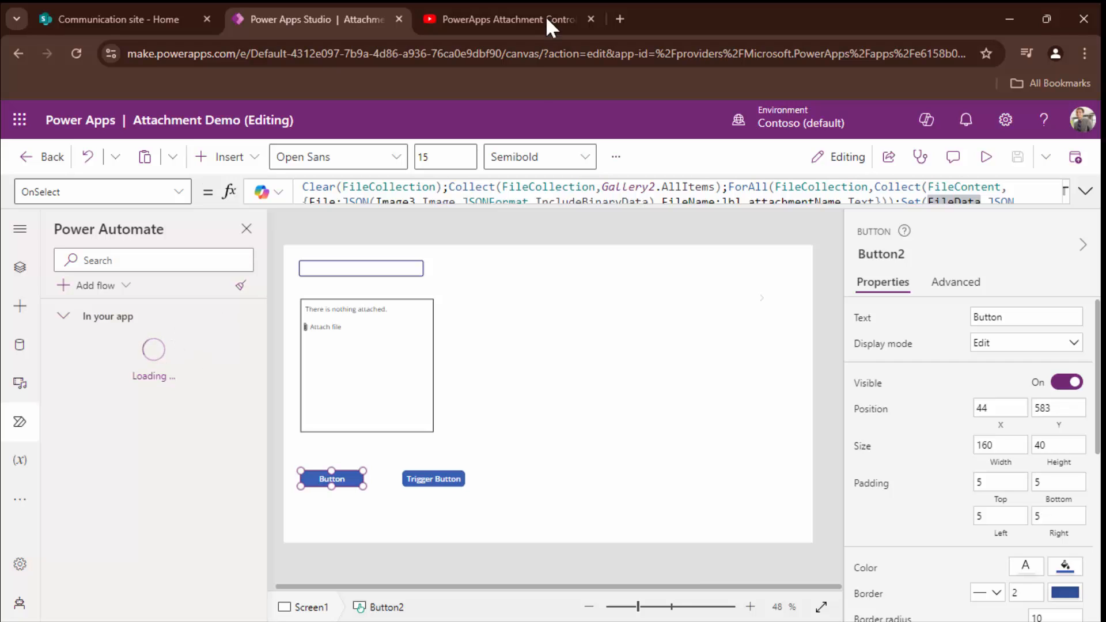
Step: Open Microsoft Power Automate at make.powerautomate.com in a new browser tab
{"action": "left_click", "coordinate": [622, 14]}
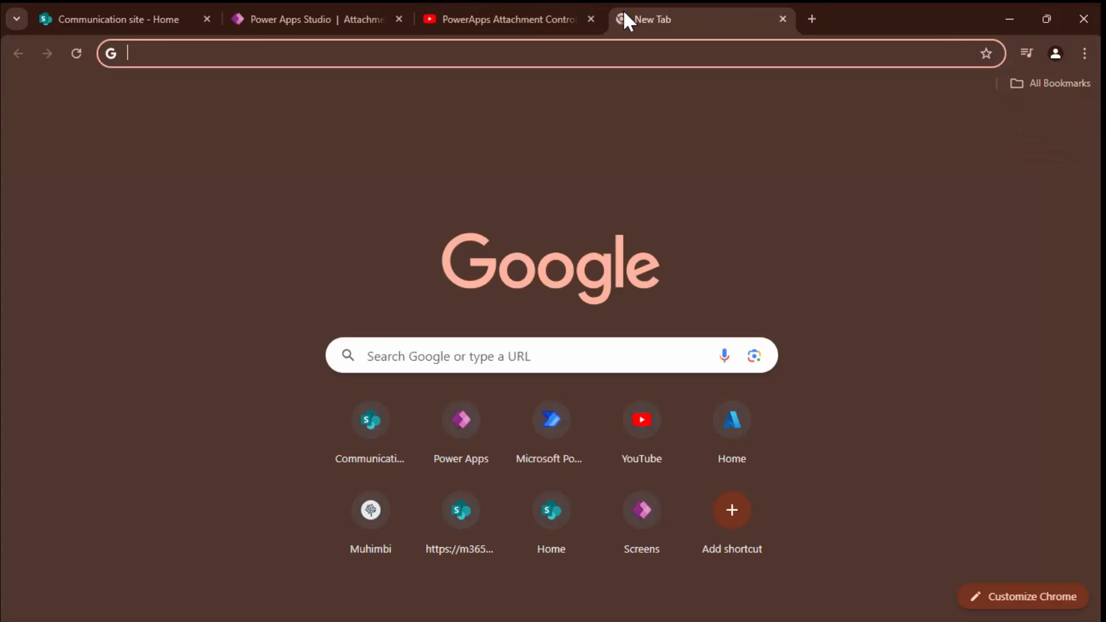
{"action": "type", "text": "make"}
{"action": "key", "text": "Down"}
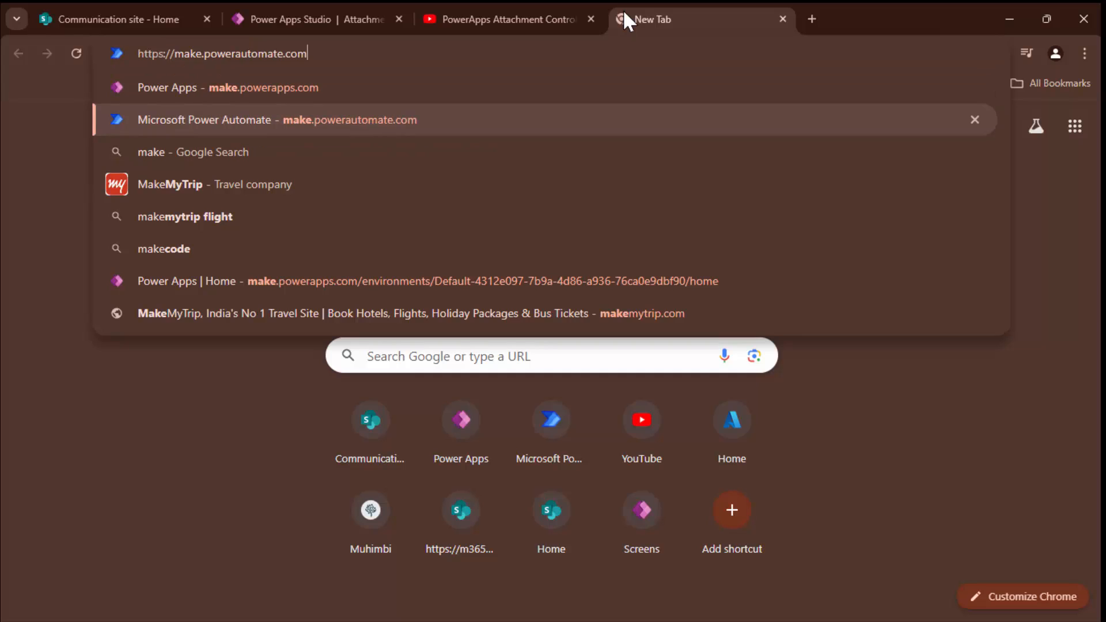
{"action": "key", "text": "Return"}
Step: Back in Power Apps Studio, set the Trigger Button's OnSelect formula to EmailAttachment.Run(FileData)
{"action": "left_click", "coordinate": [362, 10]}
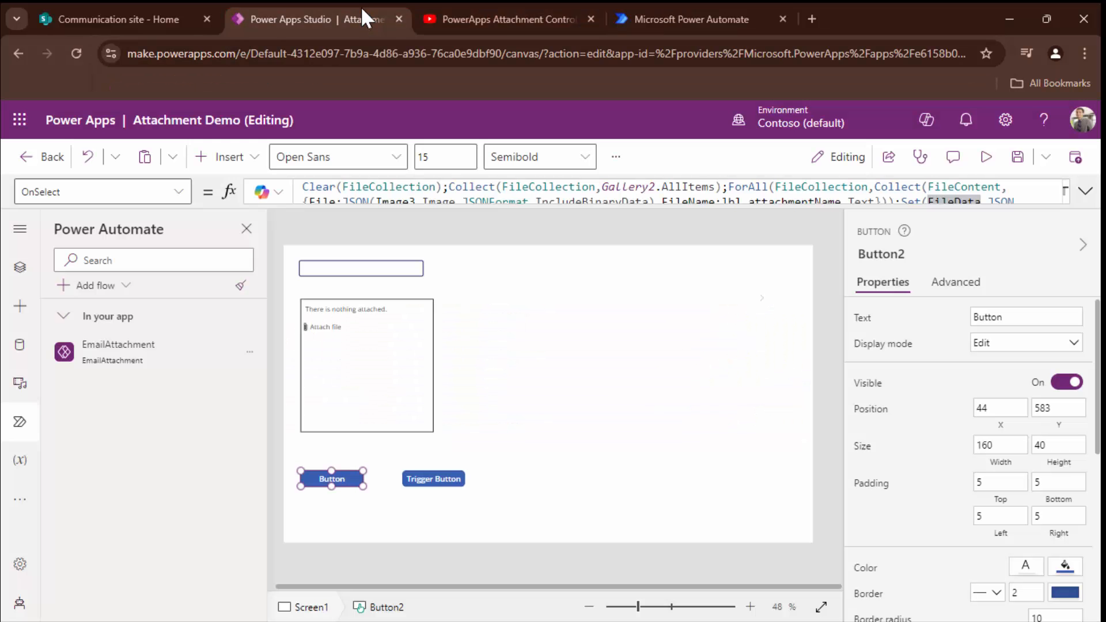
{"action": "left_click", "coordinate": [448, 481]}
{"action": "left_click_drag", "start_coordinate": [363, 196], "coordinate": [281, 190]}
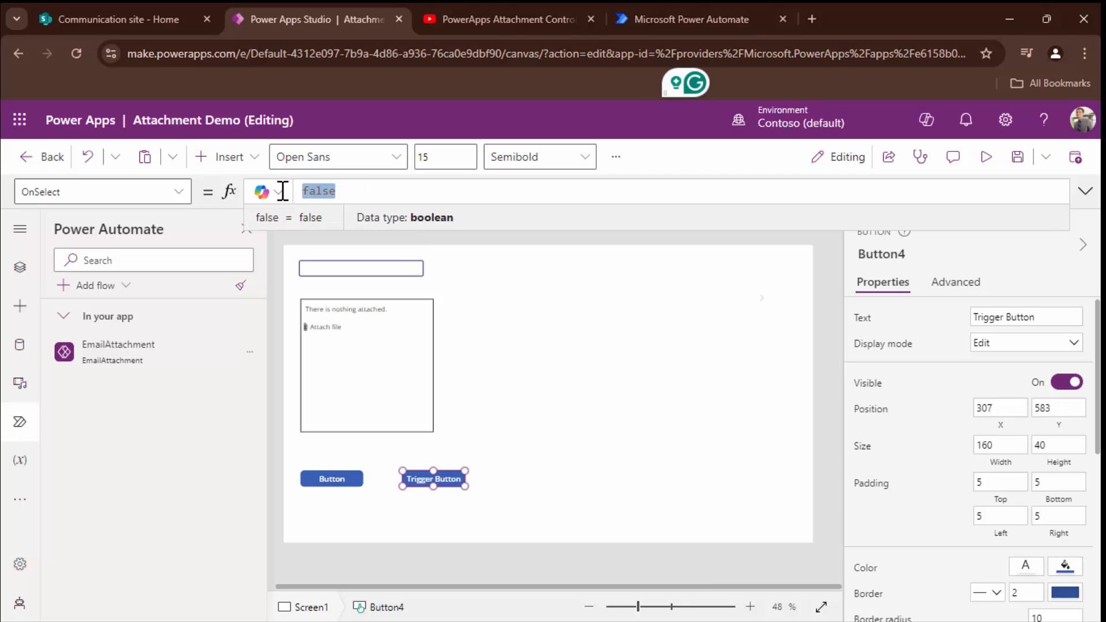
{"action": "type", "text": "Email"}
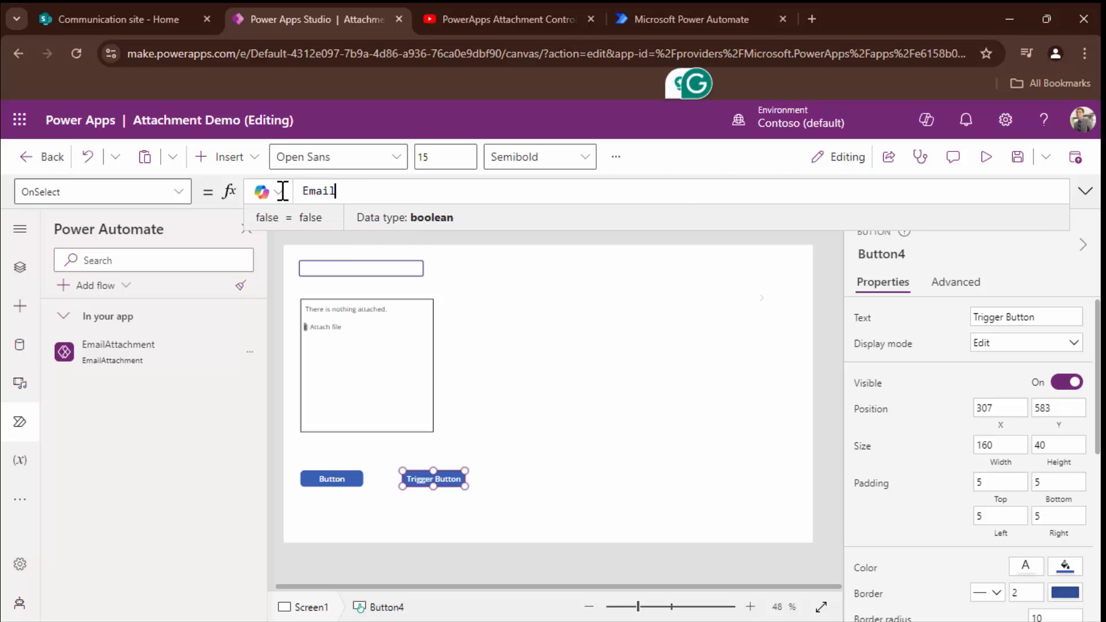
{"action": "left_click", "coordinate": [374, 206]}
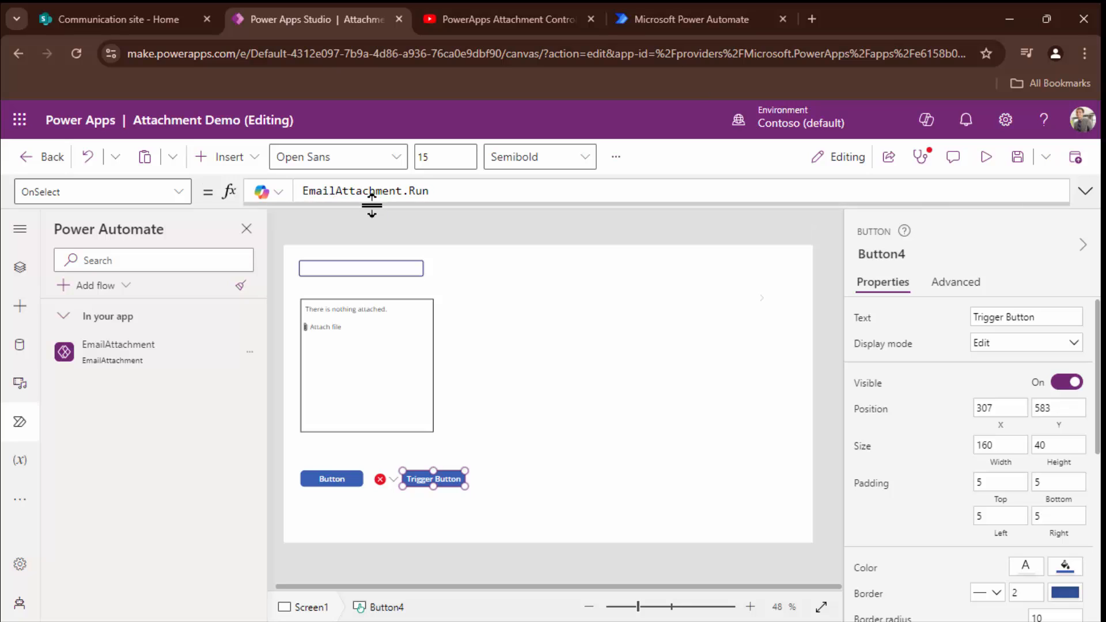
{"action": "type", "text": "("}
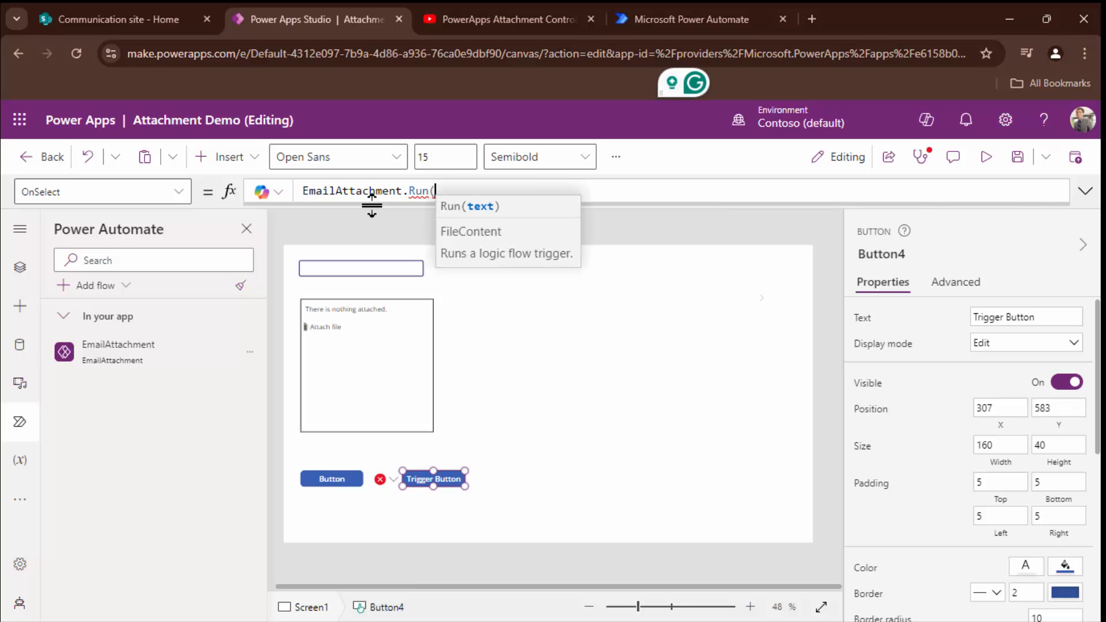
{"action": "type", "text": "File"}
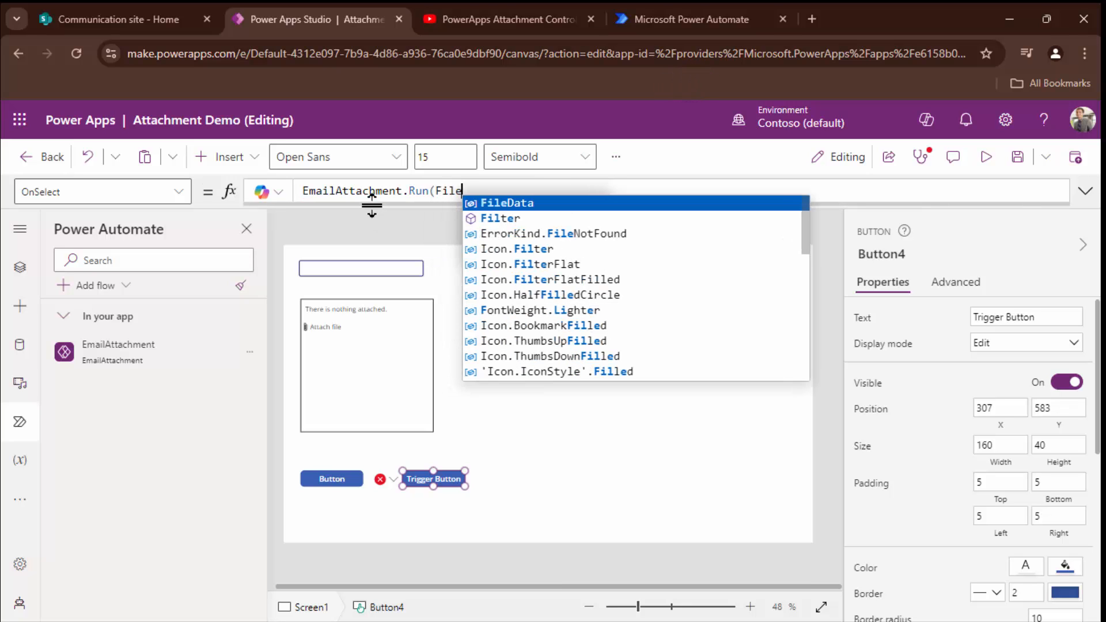
{"action": "left_click", "coordinate": [485, 204]}
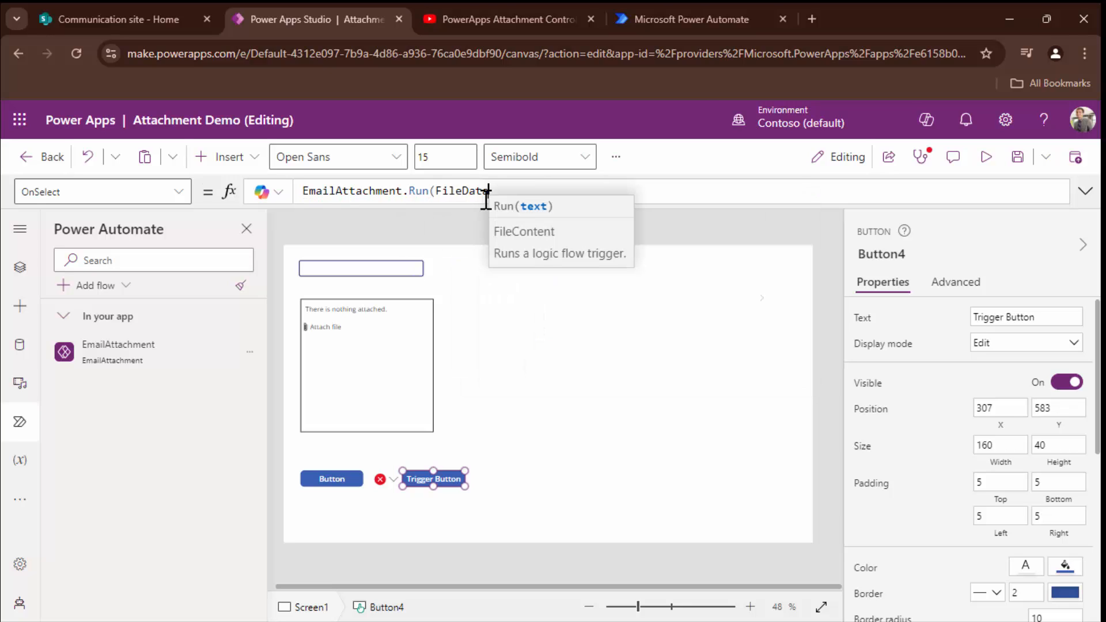
{"action": "type", "text": ")"}
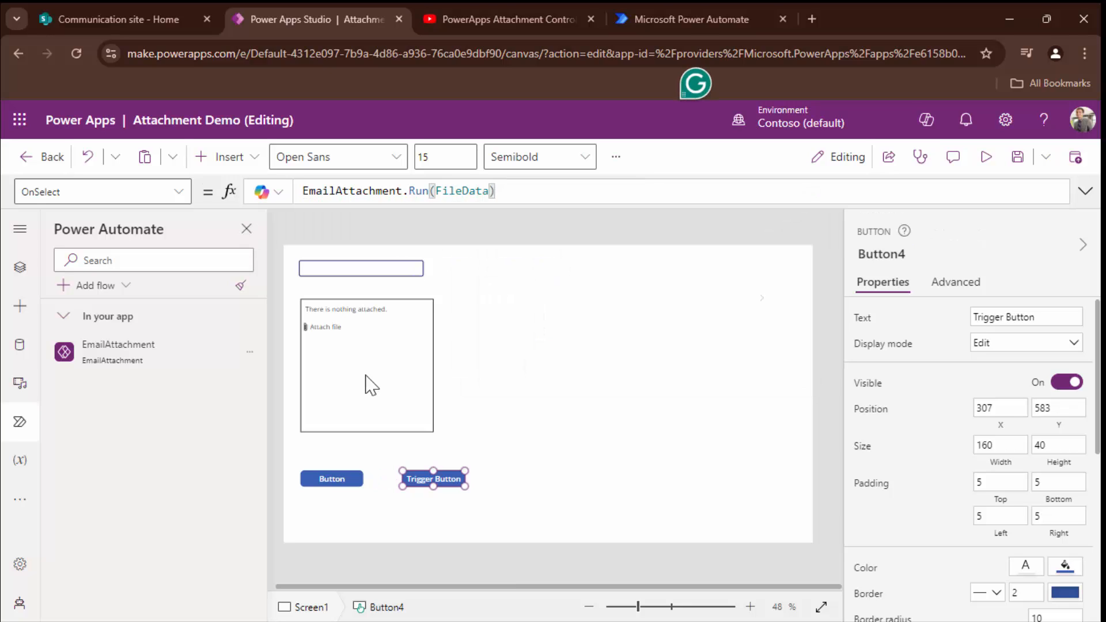
Step: Preview the app with nintex-workflow-pdf-ocr-5-final.png and Approved_by_Clavin_edited.png attached, and run Button followed by Trigger Button
{"action": "left_click", "coordinate": [995, 167]}
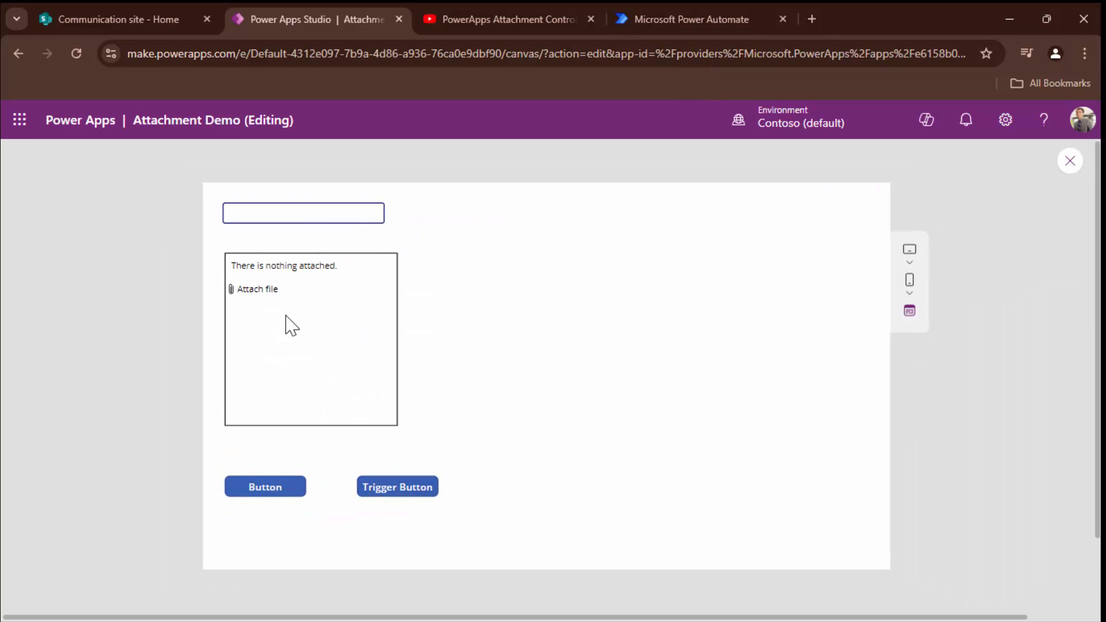
{"action": "left_click", "coordinate": [271, 294]}
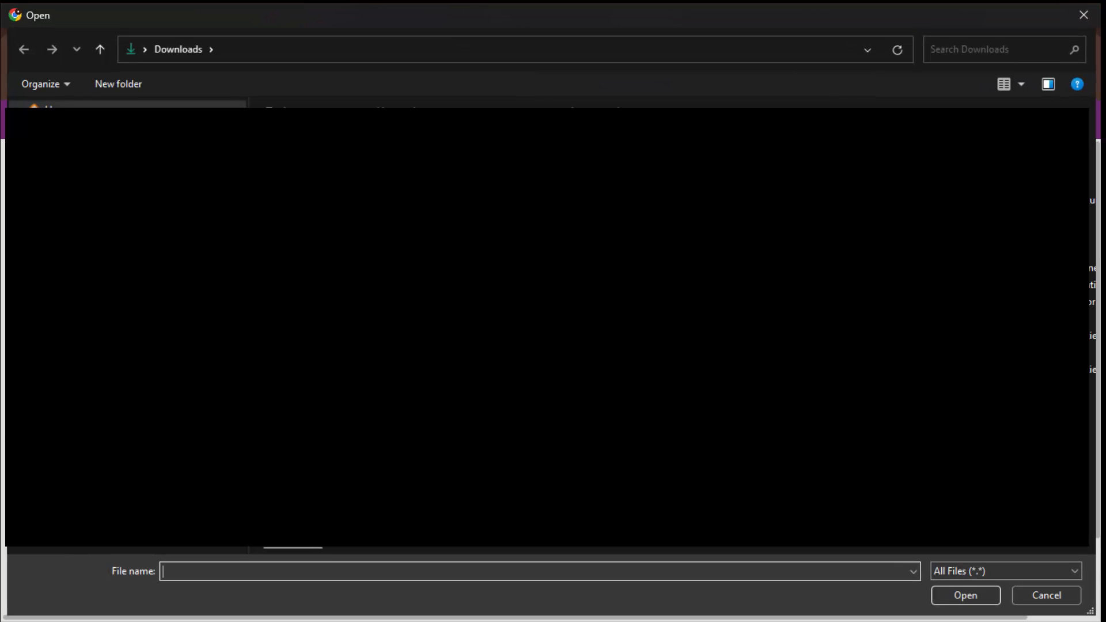
{"action": "double_click", "coordinate": [551, 409]}
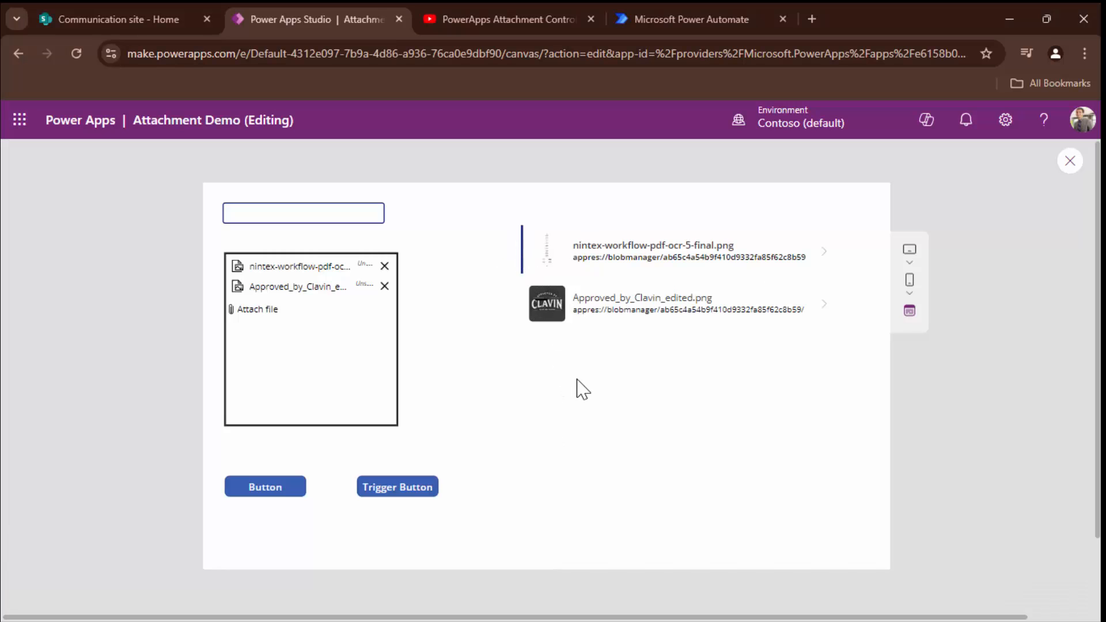
{"action": "left_click", "coordinate": [265, 487]}
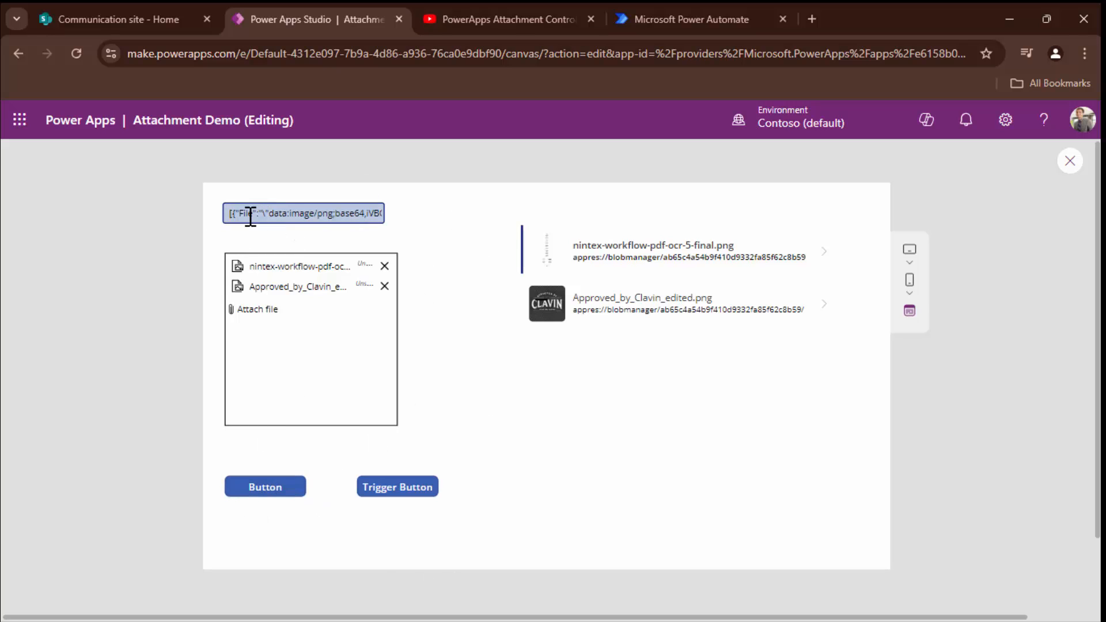
{"action": "left_click", "coordinate": [422, 490]}
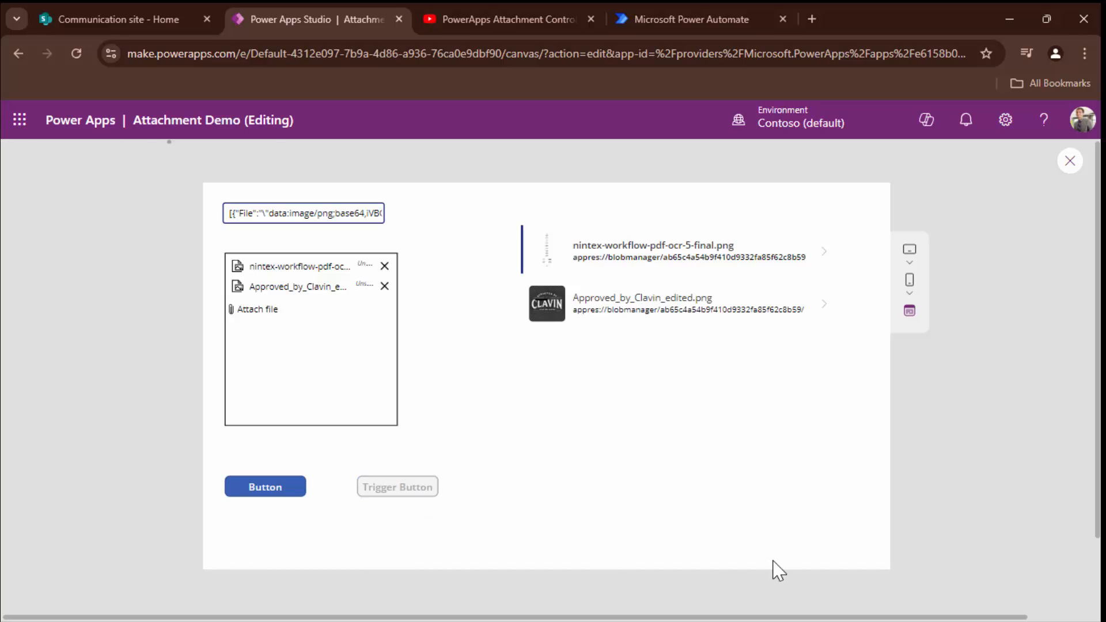
Step: Switch to Power Automate and open the latest run of the EmailAttachment flow from its run history
{"action": "left_click", "coordinate": [719, 17]}
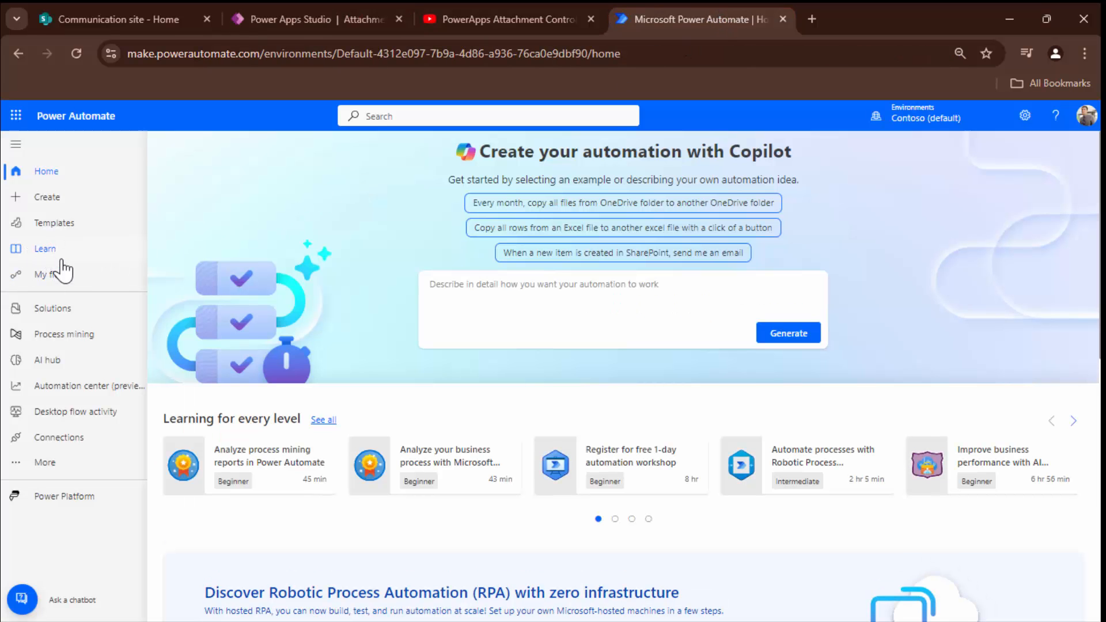
{"action": "left_click", "coordinate": [60, 272]}
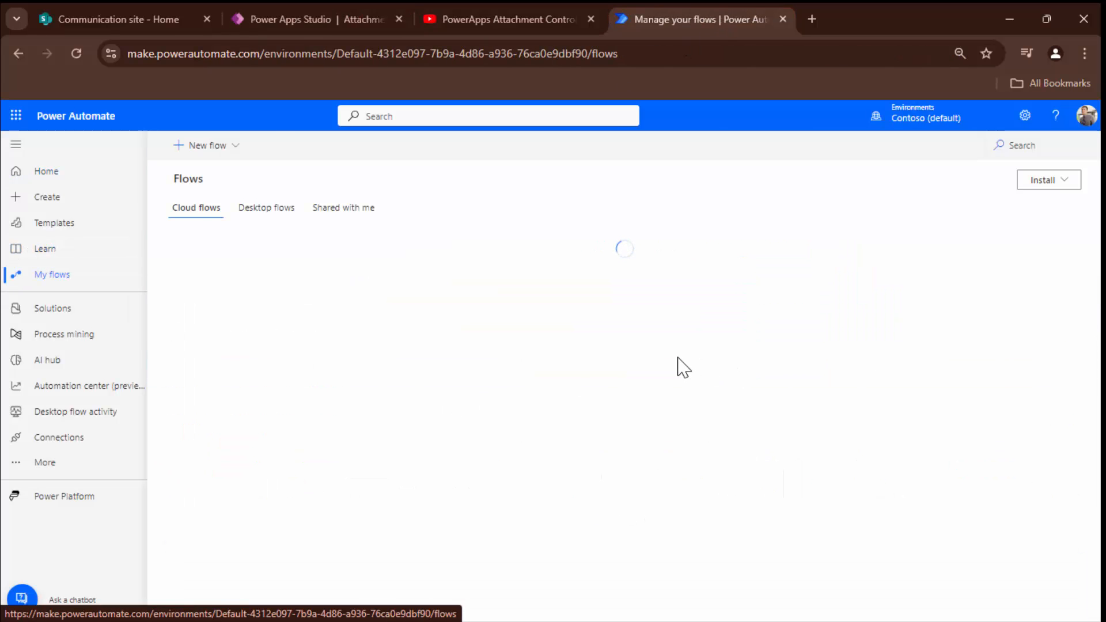
{"action": "left_click", "coordinate": [499, 320]}
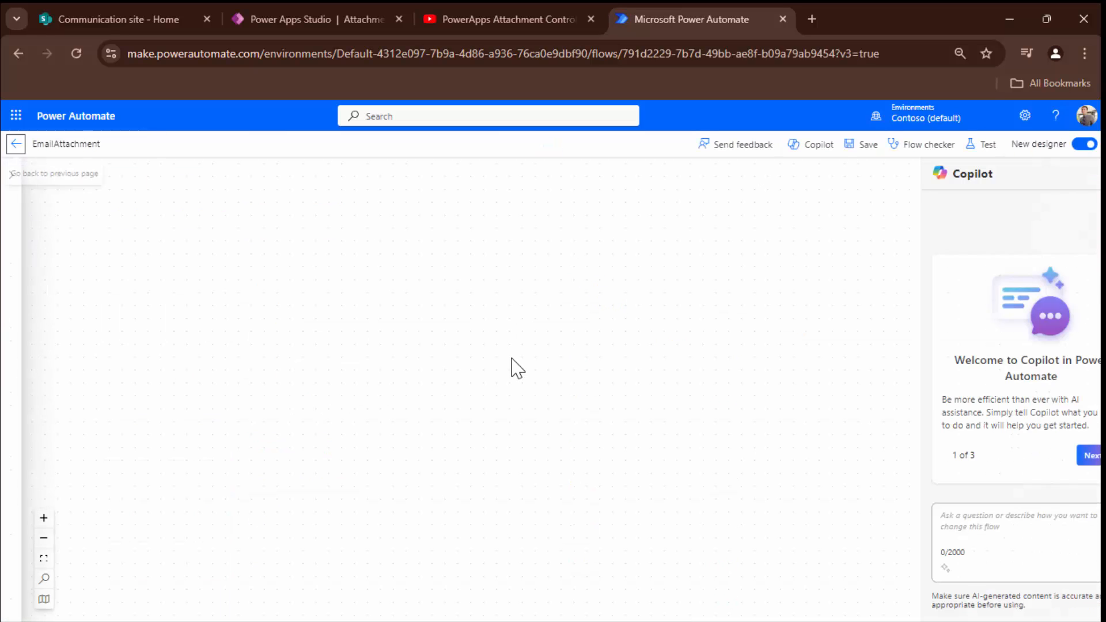
{"action": "left_click", "coordinate": [14, 143]}
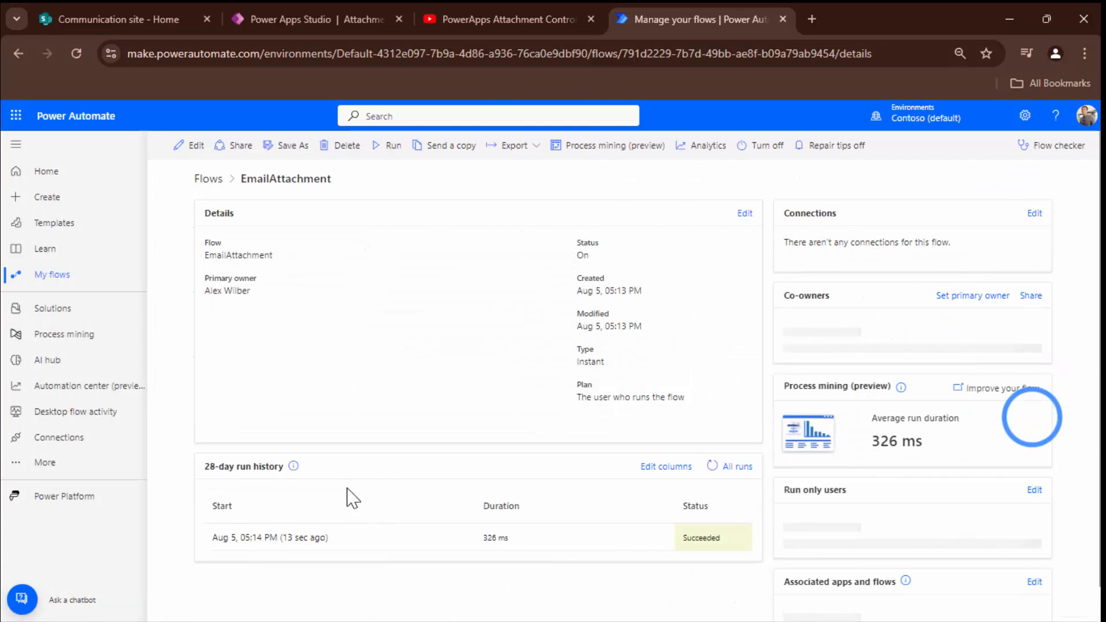
{"action": "left_click", "coordinate": [292, 546]}
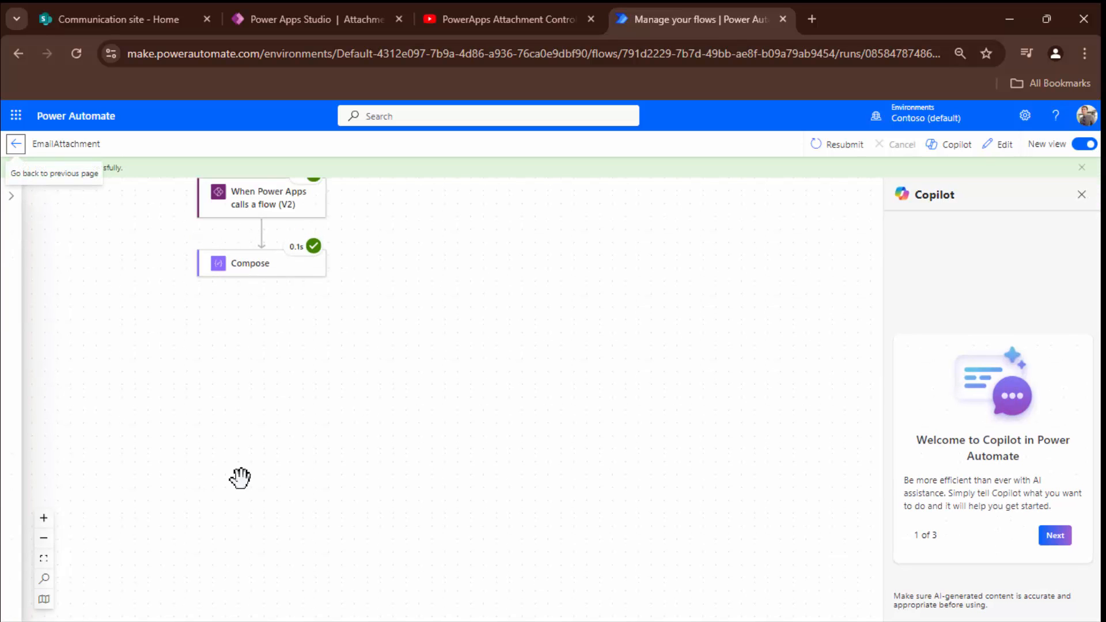
Step: Open the EmailAttachment flow for editing and add an Initialize variable action after Compose
{"action": "left_click_drag", "start_coordinate": [545, 368], "coordinate": [682, 461]}
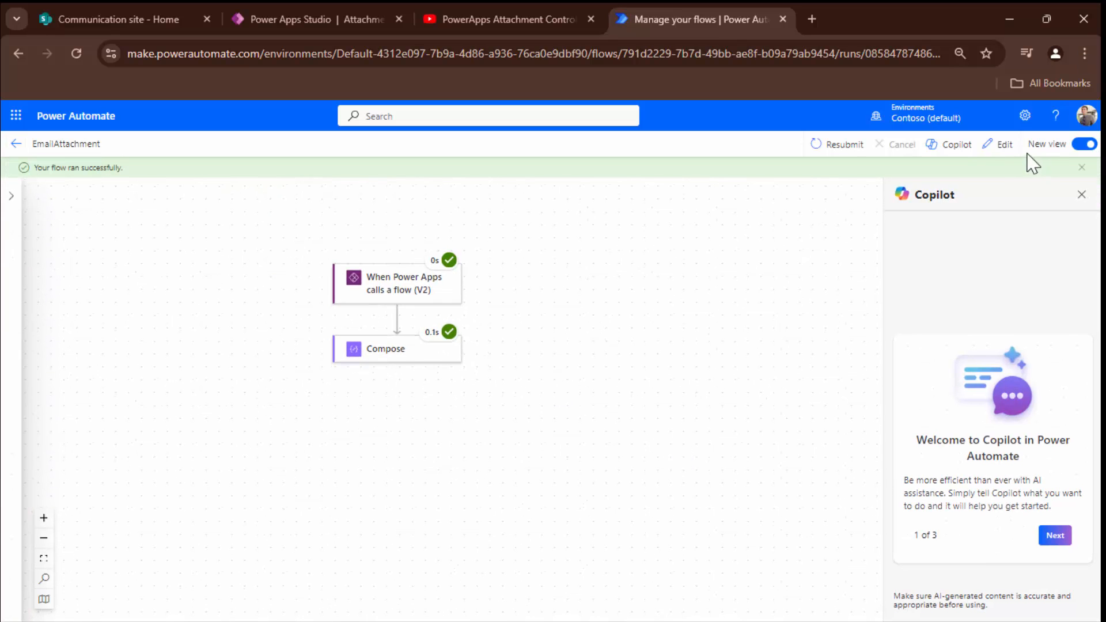
{"action": "left_click", "coordinate": [1002, 144]}
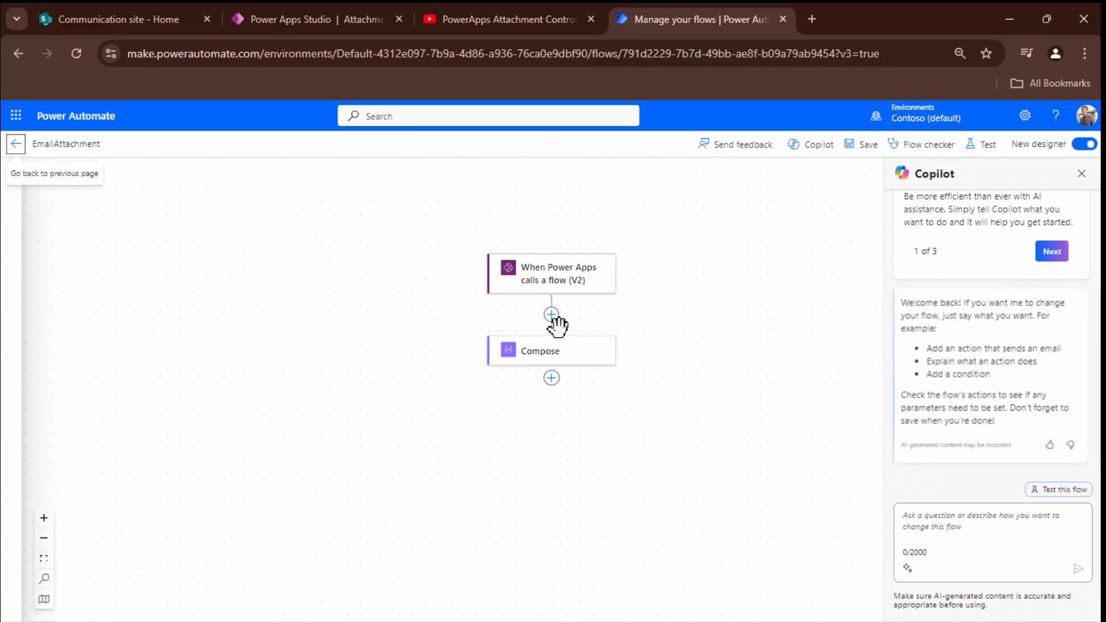
{"action": "left_click", "coordinate": [551, 379]}
{"action": "left_click", "coordinate": [579, 386]}
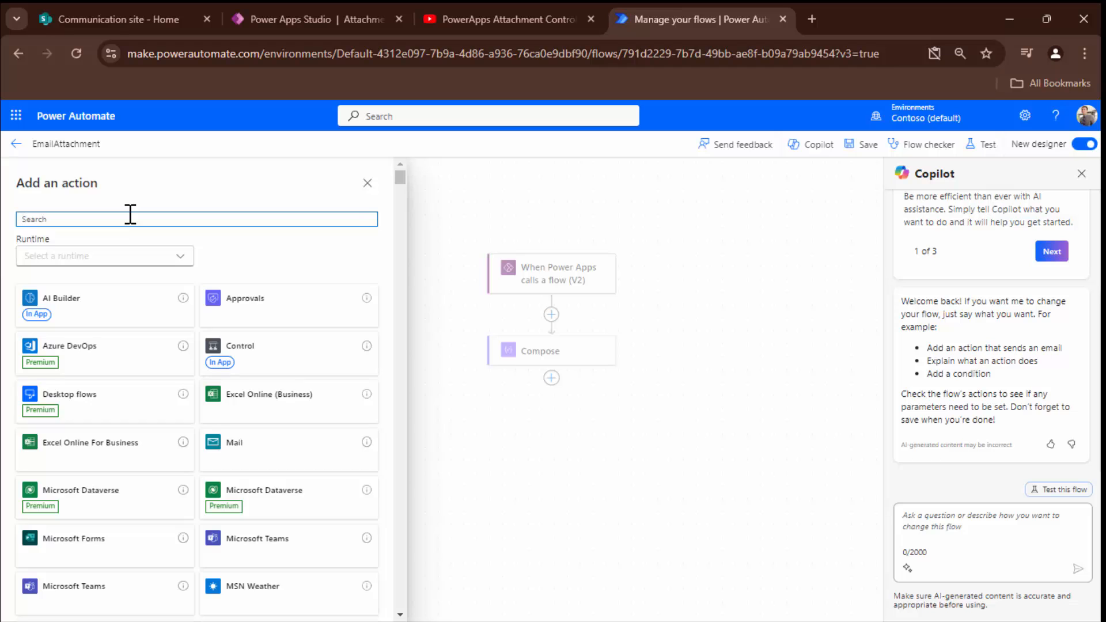
{"action": "type", "text": "Variable"}
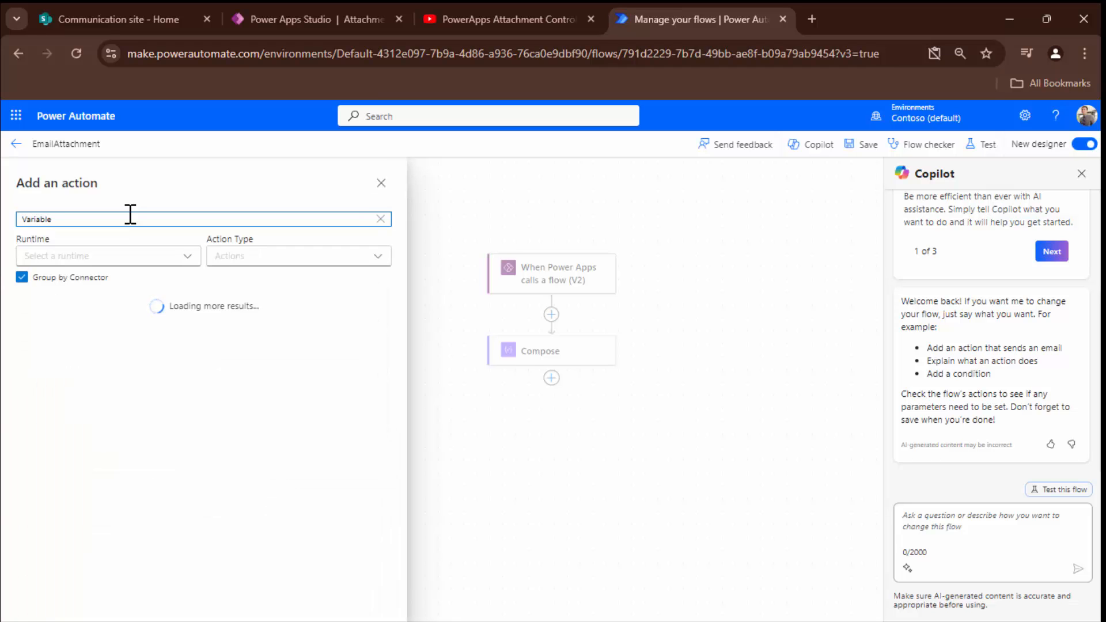
{"action": "left_click", "coordinate": [72, 430]}
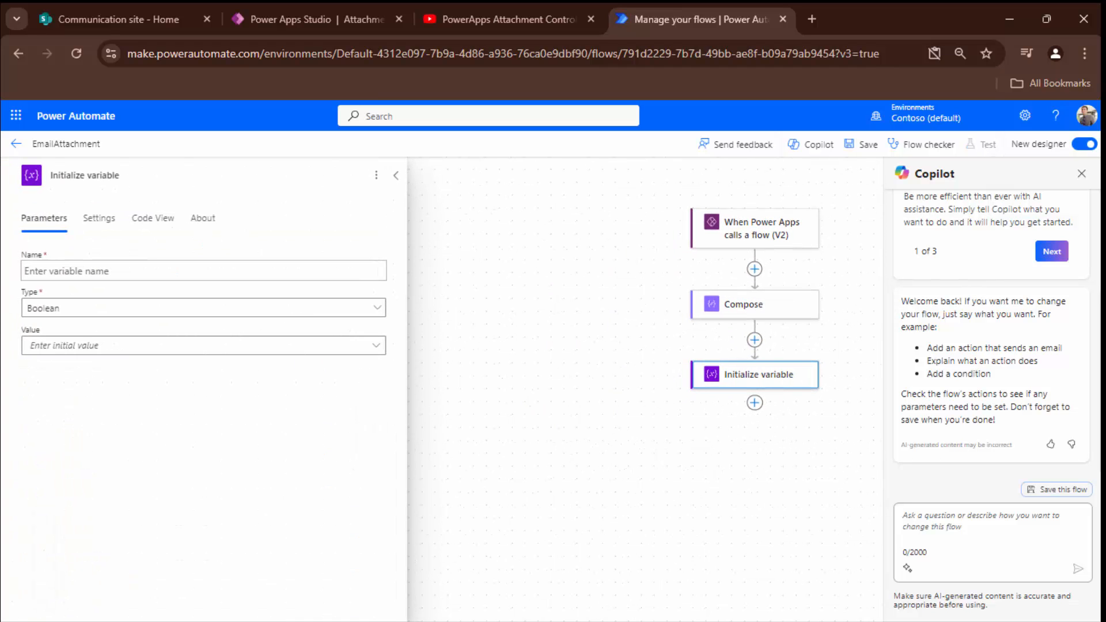
Step: Name the variable AttaArr and set its type to Array, leaving the initial value empty
{"action": "left_click", "coordinate": [130, 269]}
{"action": "type", "text": "AttaArr"}
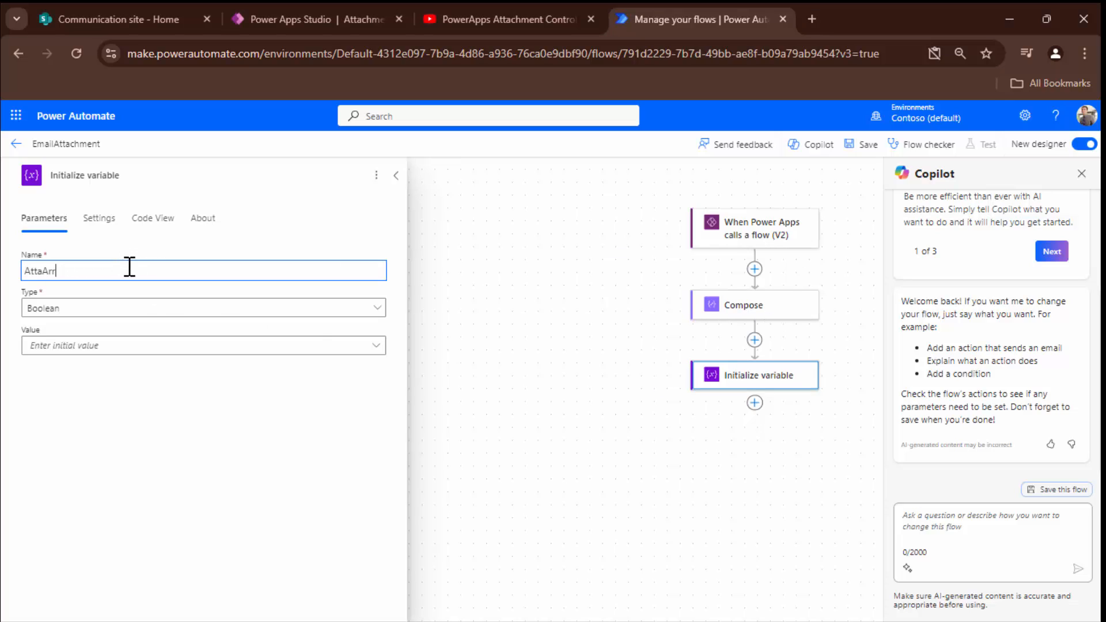
{"action": "left_click", "coordinate": [348, 314]}
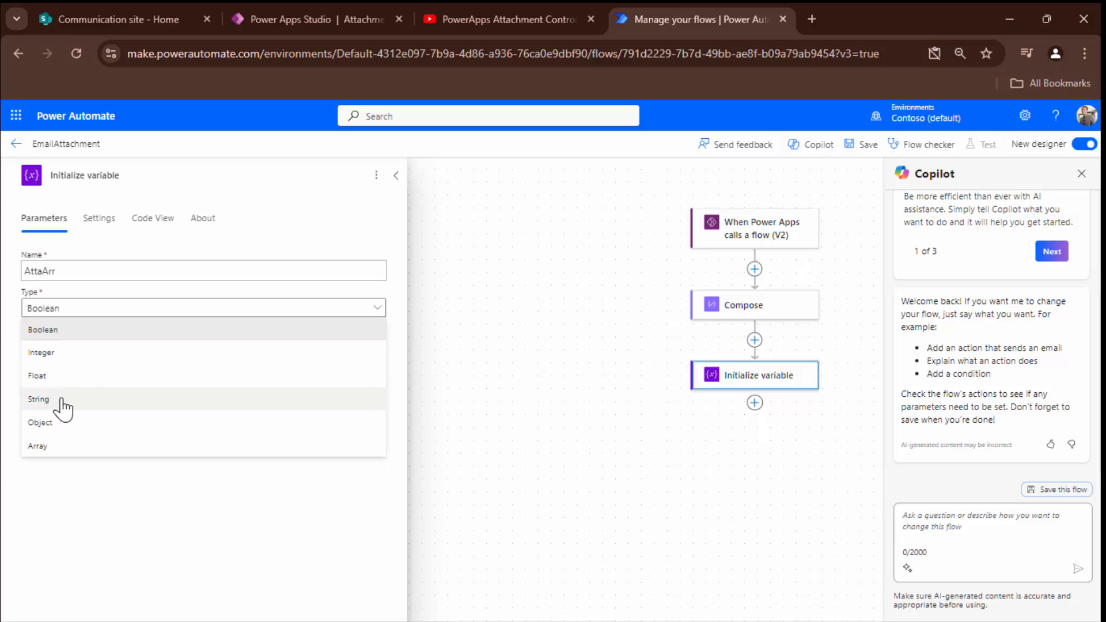
{"action": "left_click", "coordinate": [50, 446]}
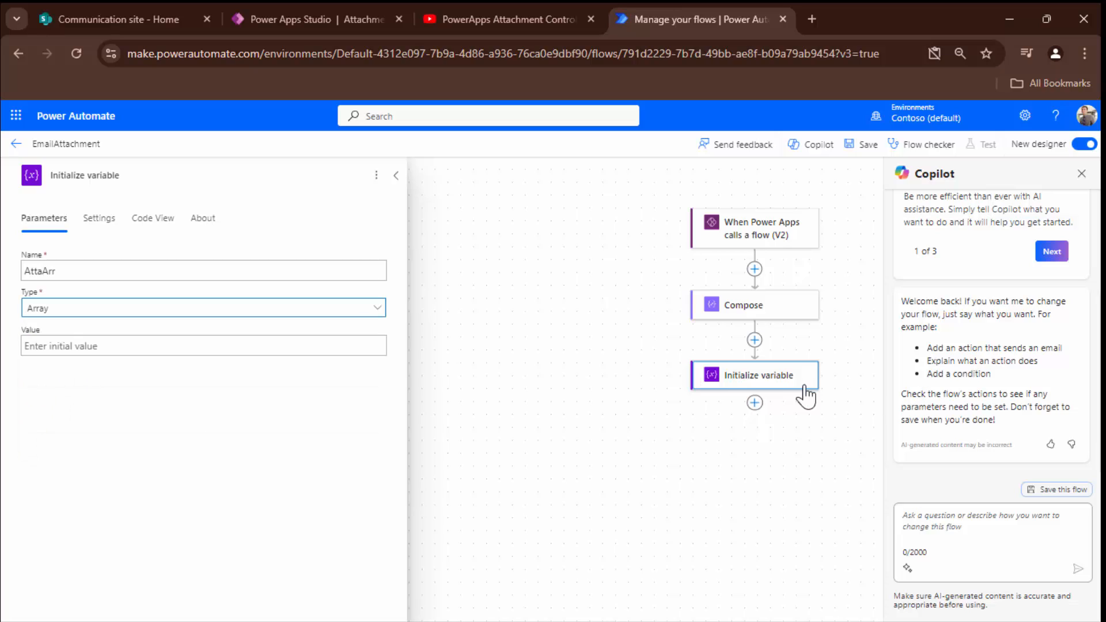
{"action": "left_click", "coordinate": [555, 362]}
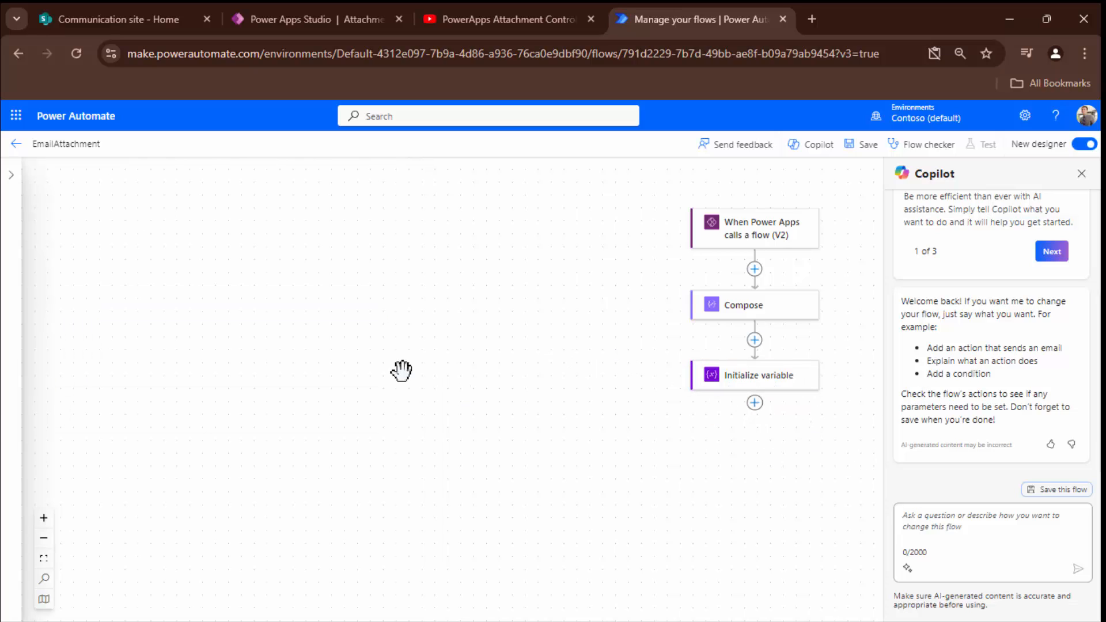
Step: Add a second Compose action after Initialize variable with the input expression json(trigger()['text']), and save the flow
{"action": "scroll", "coordinate": [405, 365], "scroll_direction": "down", "scroll_amount": 1}
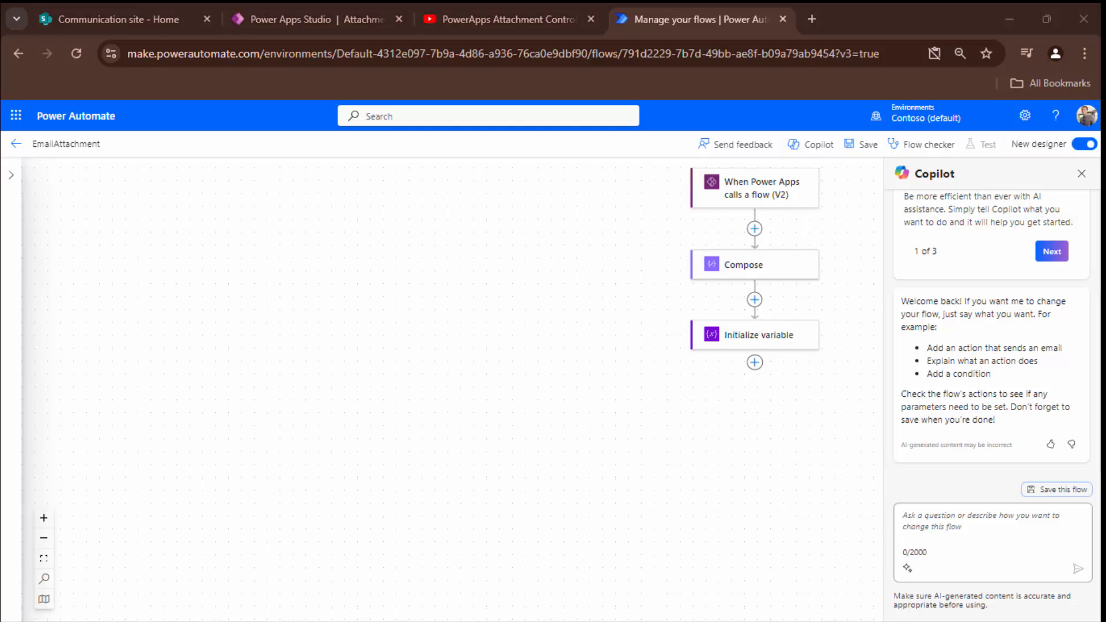
{"action": "left_click", "coordinate": [755, 363]}
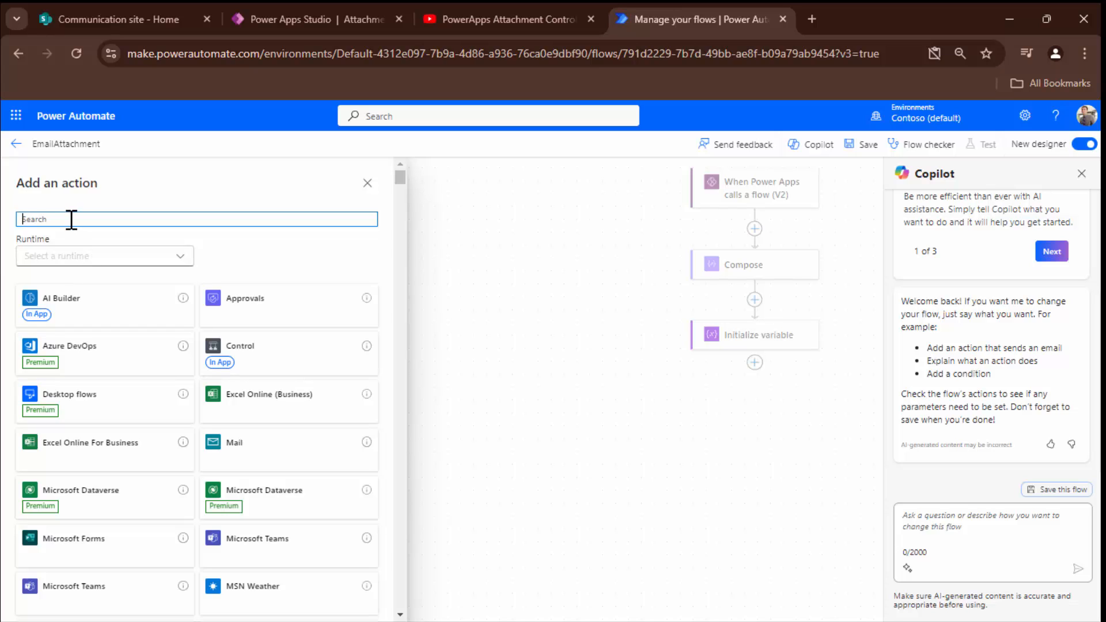
{"action": "type", "text": "c"}
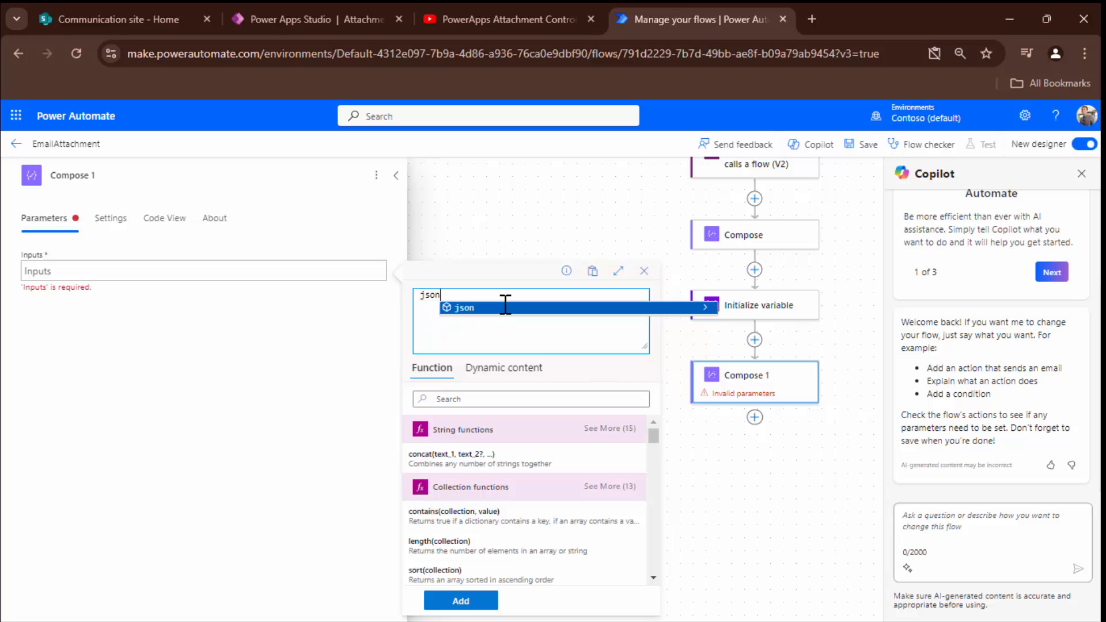
{"action": "left_click", "coordinate": [505, 304]}
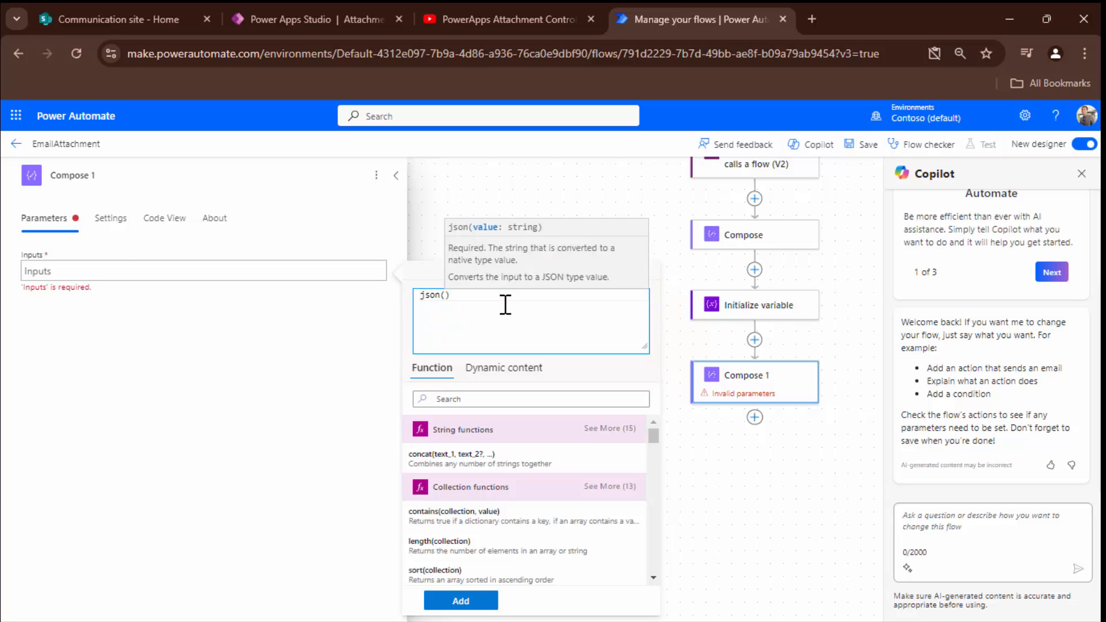
{"action": "type", "text": "tri"}
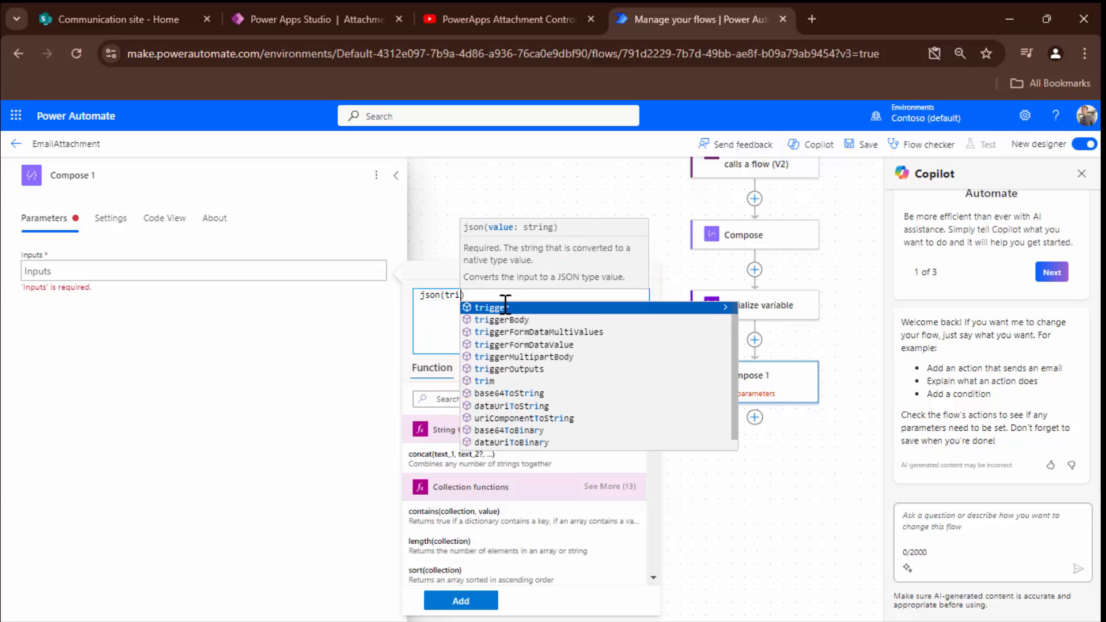
{"action": "key", "text": "Tab"}
{"action": "type", "text": "['txt"}
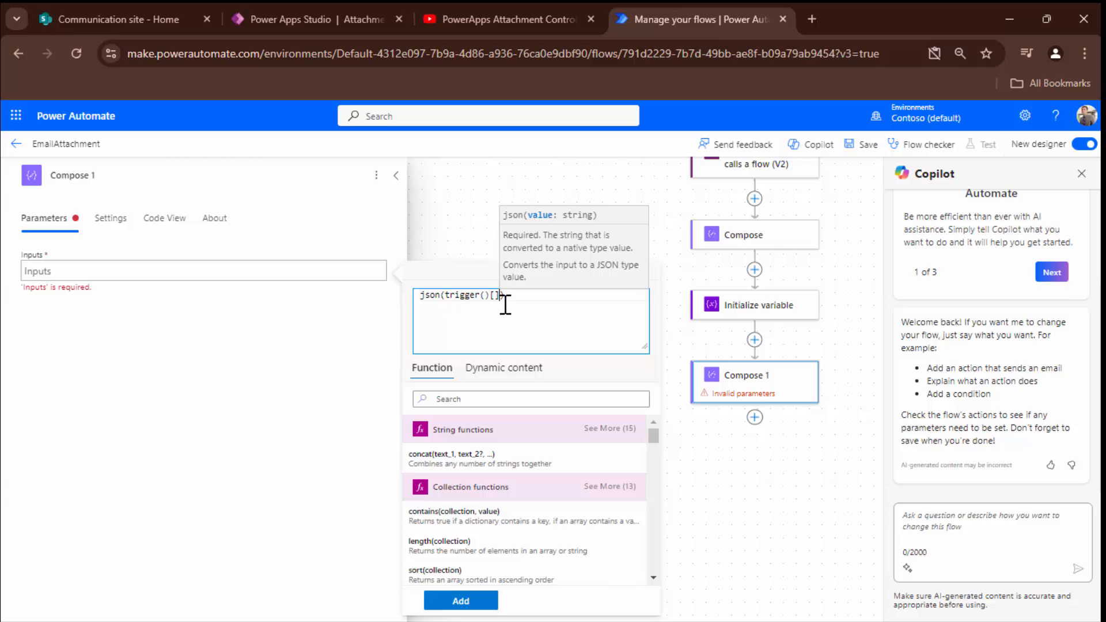
{"action": "key", "text": "BackSpace"}
{"action": "key", "text": "BackSpace"}
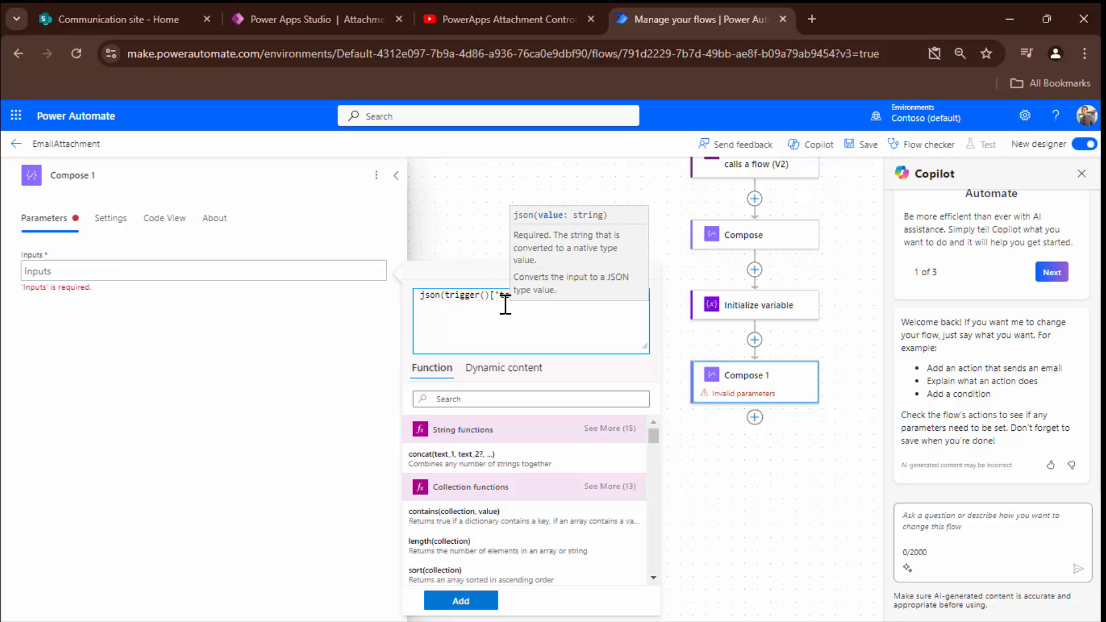
{"action": "type", "text": "ext"}
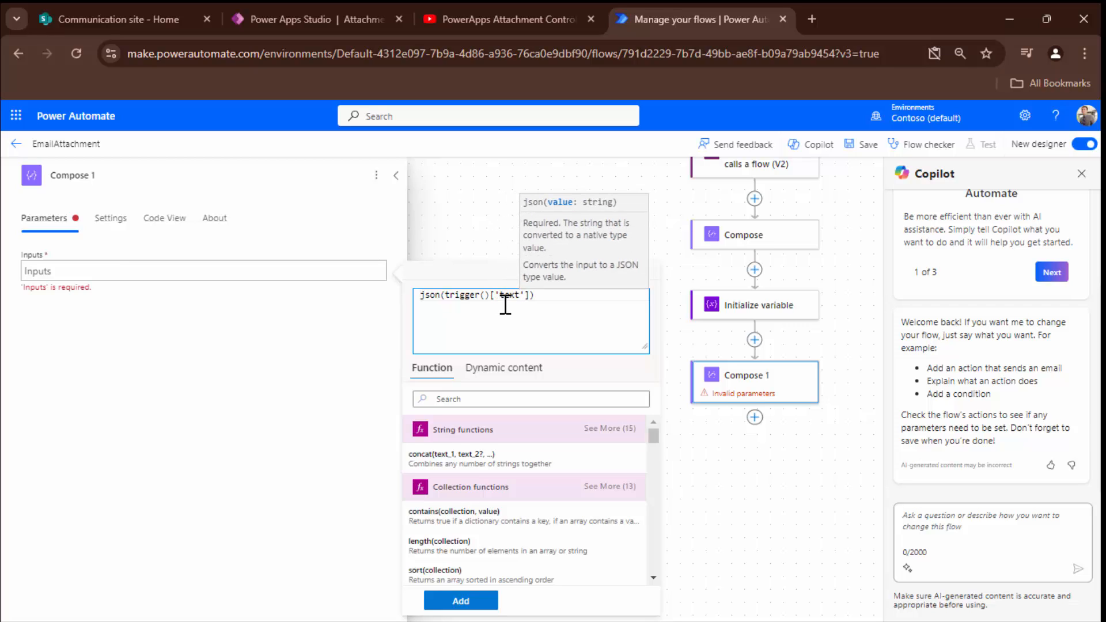
{"action": "left_click", "coordinate": [869, 149]}
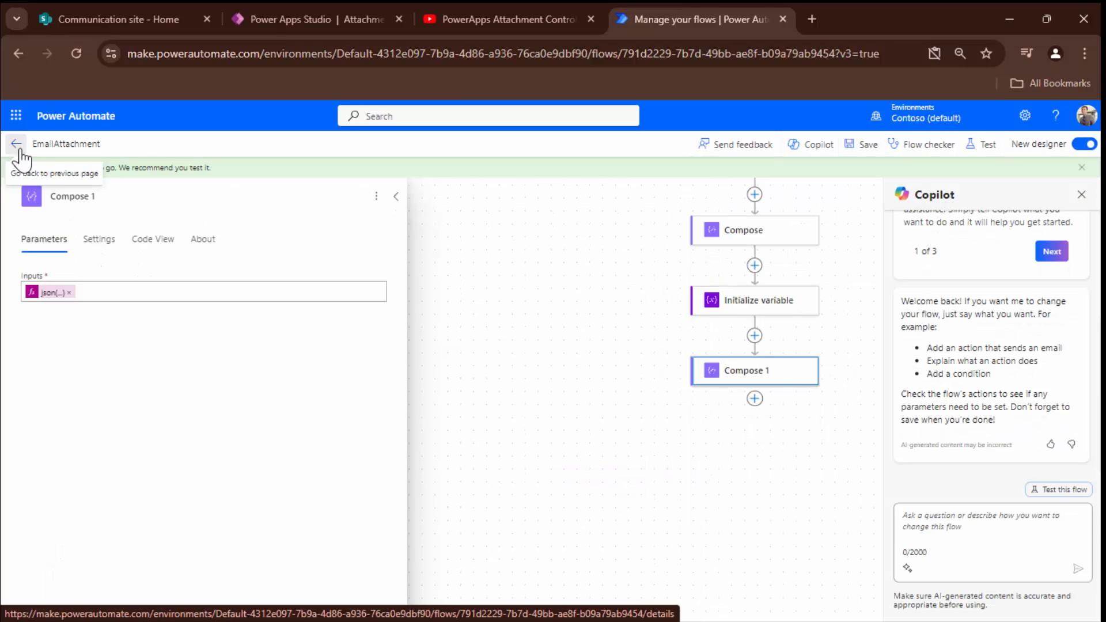
Step: Open the previous EmailAttachment run and examine the text property in the Power Apps trigger's input schema
{"action": "left_click", "coordinate": [14, 143]}
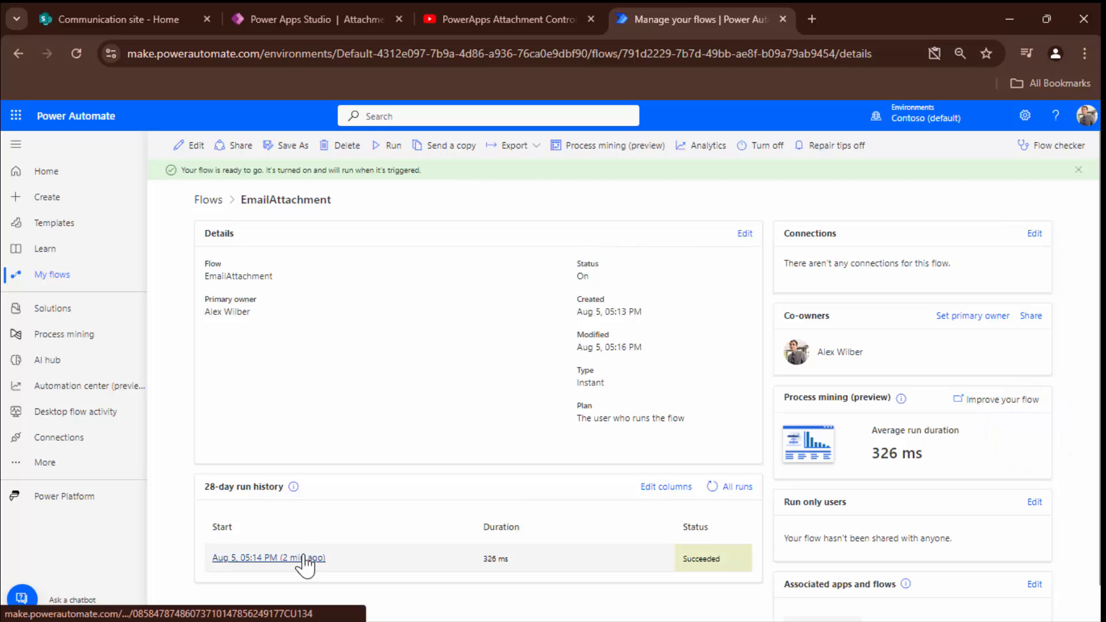
{"action": "left_click", "coordinate": [306, 558]}
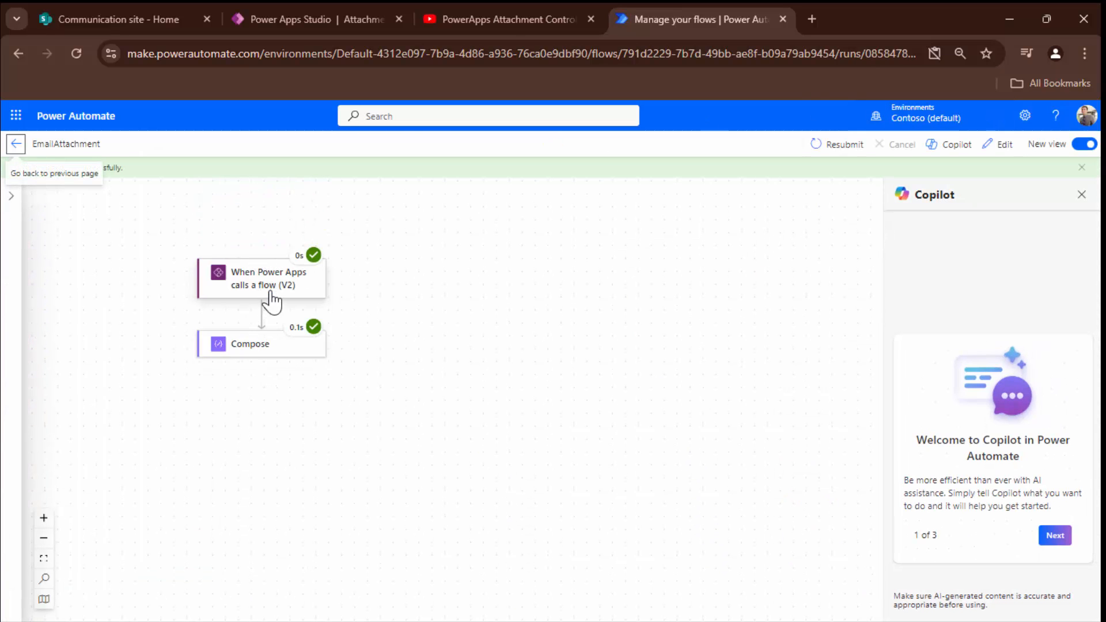
{"action": "left_click", "coordinate": [268, 291]}
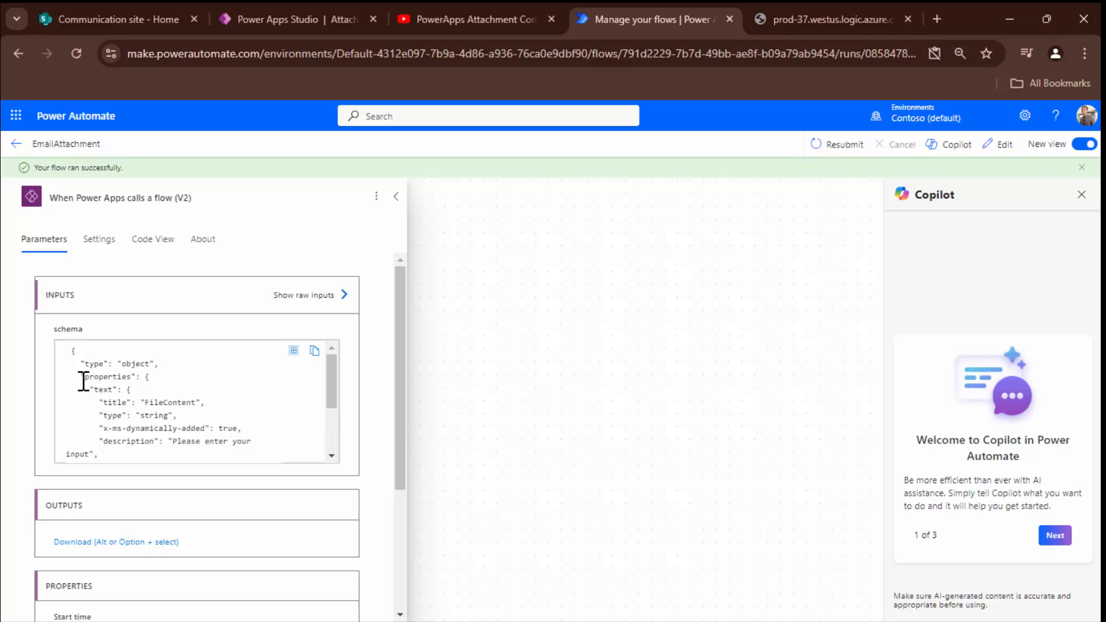
{"action": "double_click", "coordinate": [101, 379]}
{"action": "double_click", "coordinate": [106, 390]}
Step: Return to editing the flow and test it automatically with the most recent succeeded trigger
{"action": "left_click", "coordinate": [1004, 144]}
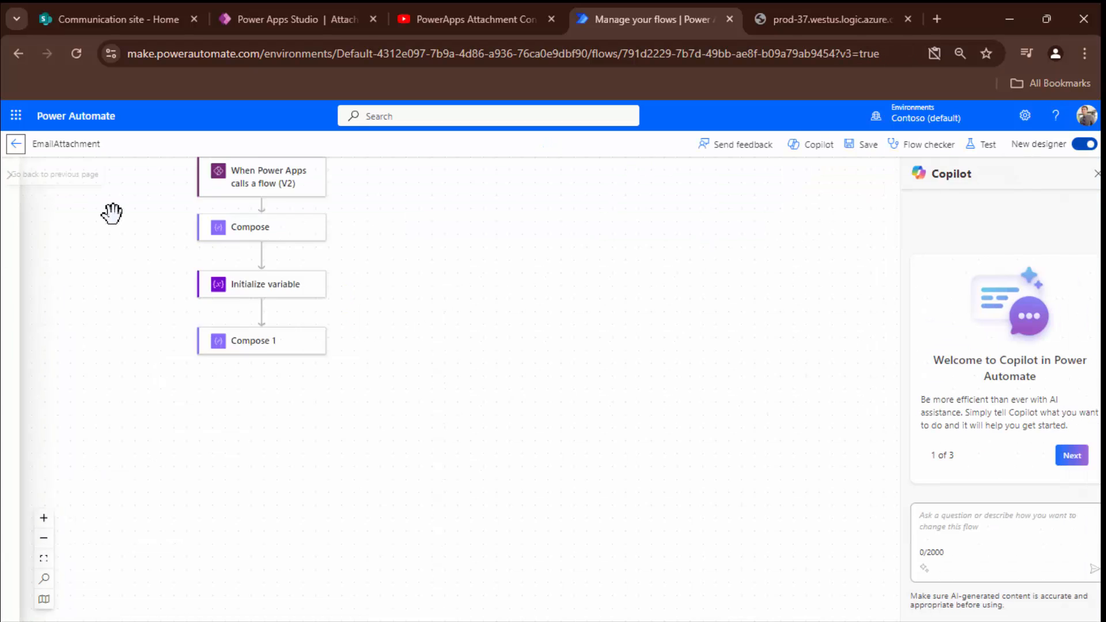
{"action": "left_click", "coordinate": [987, 145]}
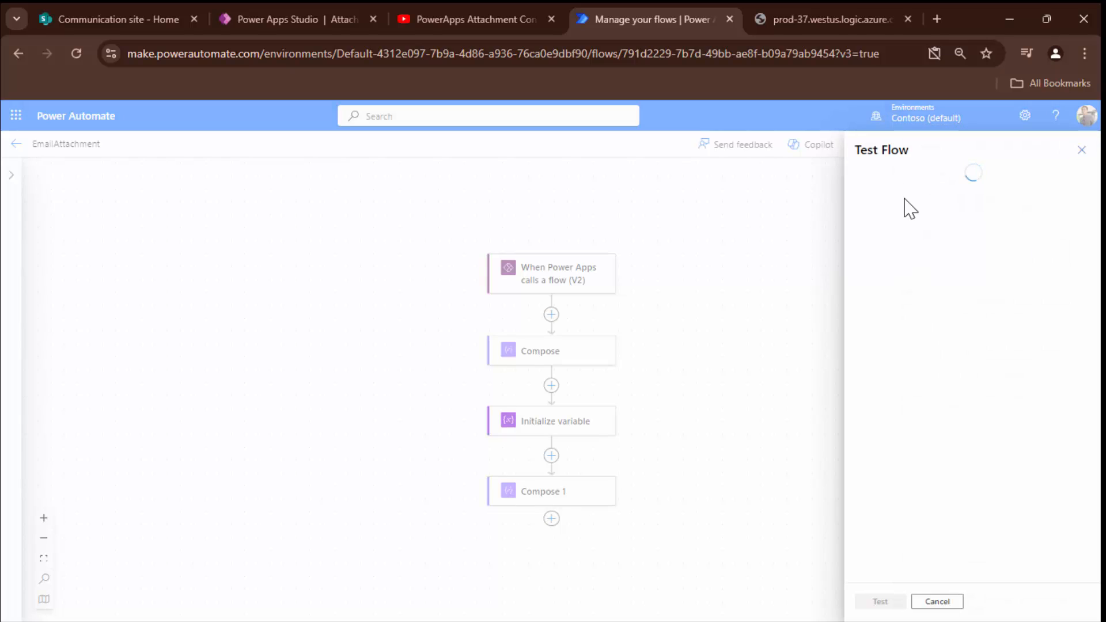
{"action": "left_click", "coordinate": [902, 215]}
{"action": "left_click", "coordinate": [897, 237]}
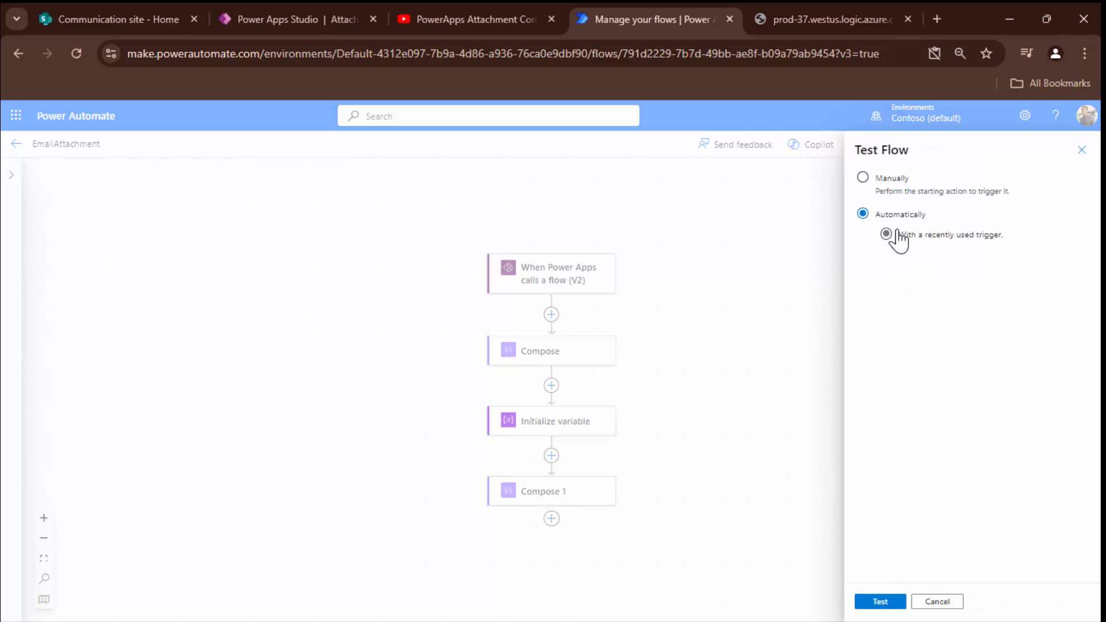
{"action": "left_click", "coordinate": [893, 261]}
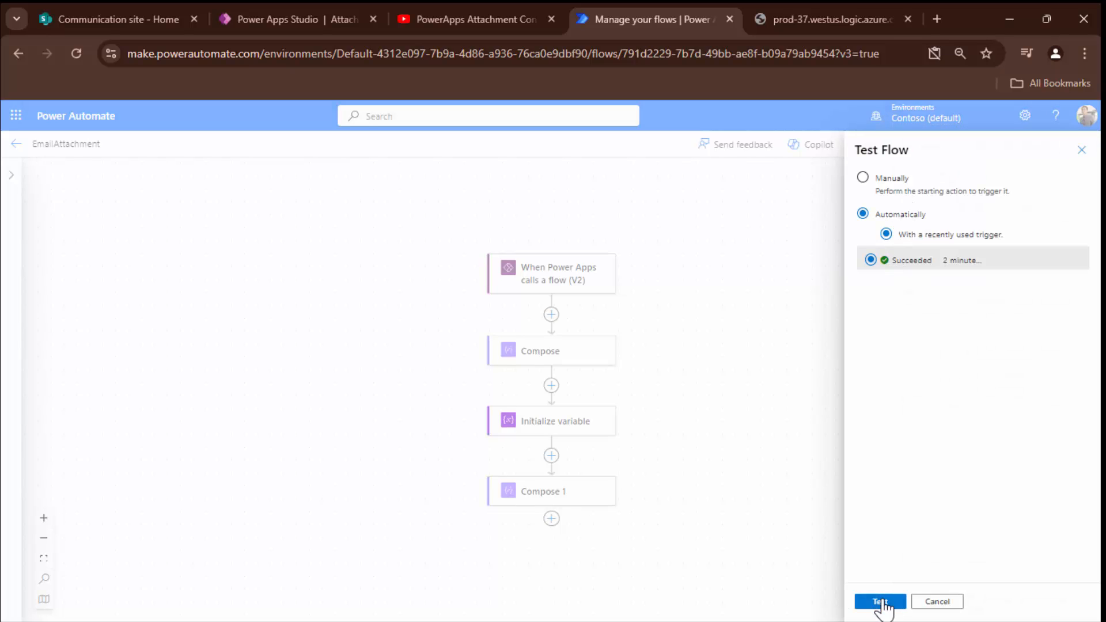
{"action": "left_click", "coordinate": [880, 602]}
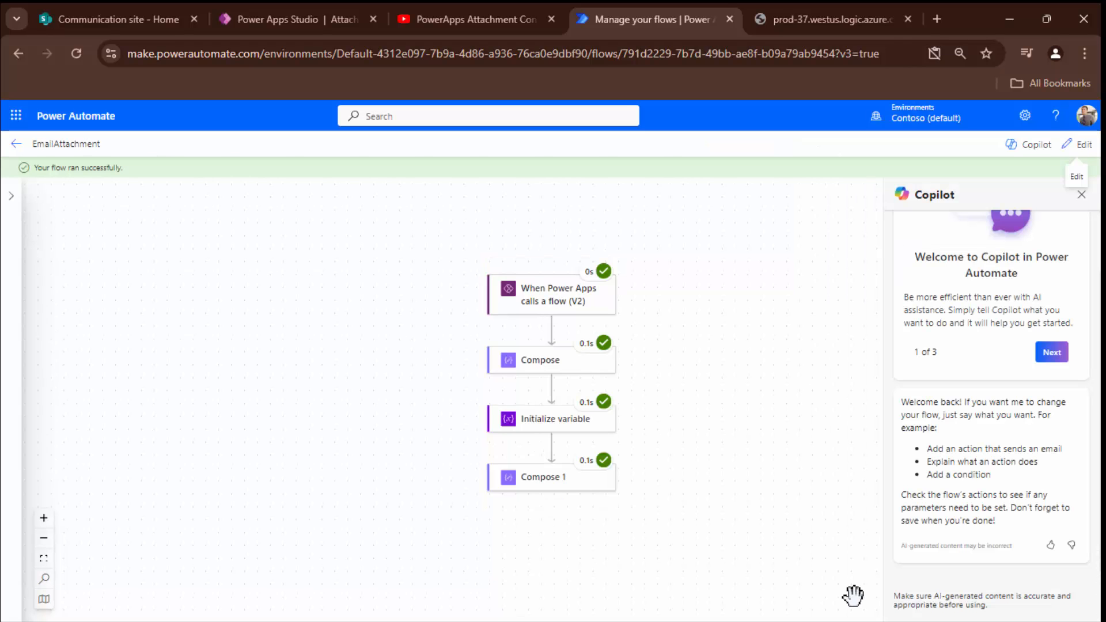
Step: Open Compose 1's run output and add a Parse JSON action after Compose 1, generating its schema from the output pasted as sample payload
{"action": "left_click", "coordinate": [544, 480]}
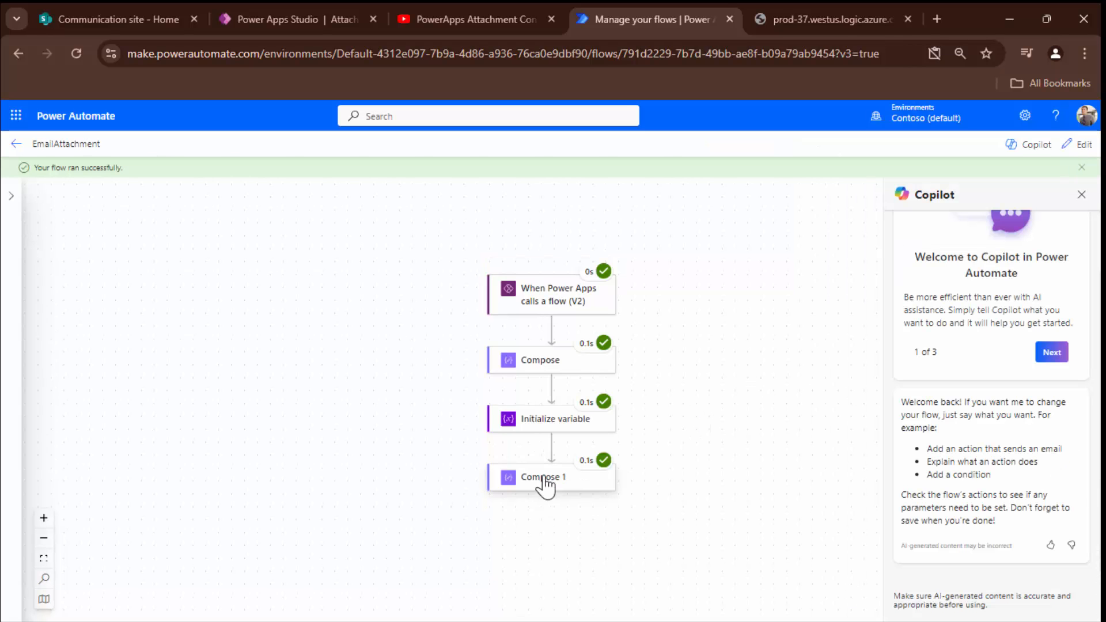
{"action": "left_click", "coordinate": [439, 379]}
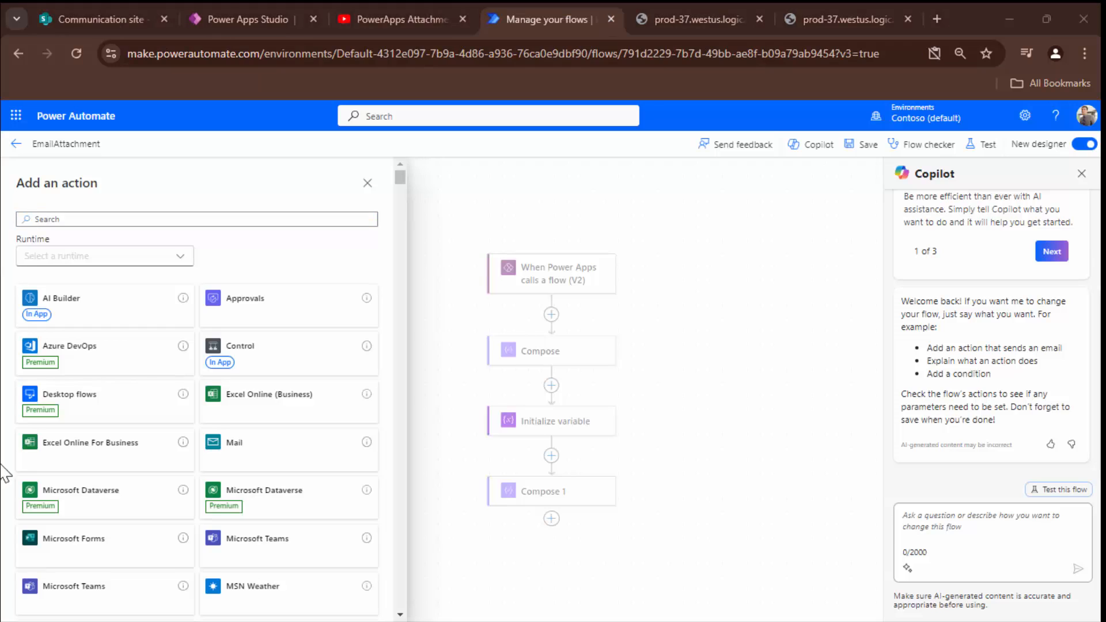
{"action": "scroll", "coordinate": [4, 473], "scroll_direction": "down", "scroll_amount": 3}
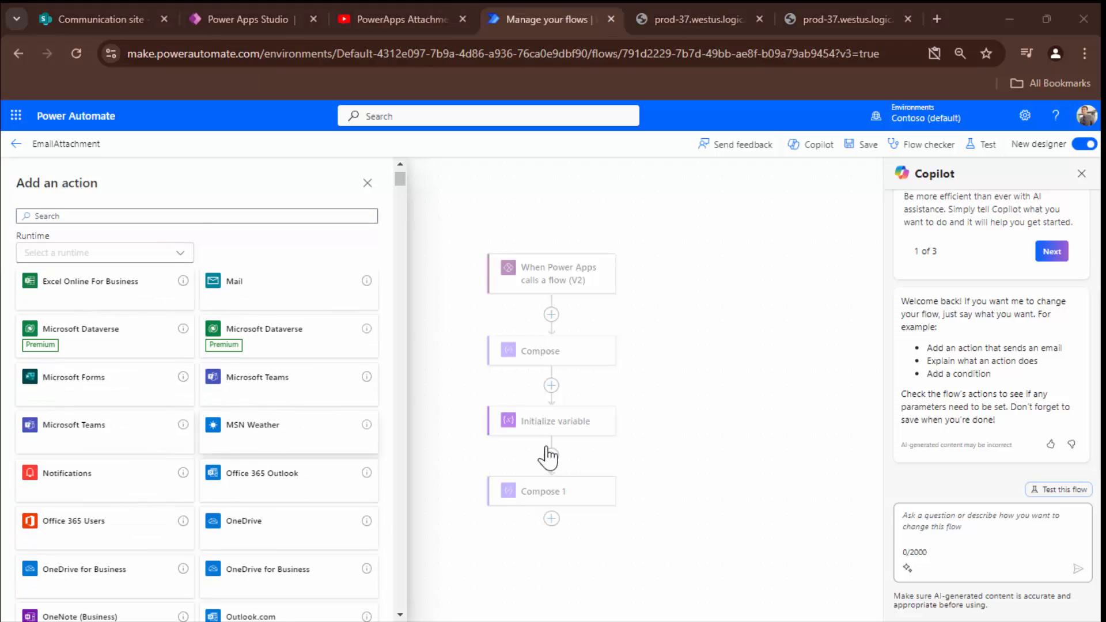
{"action": "left_click", "coordinate": [185, 219]}
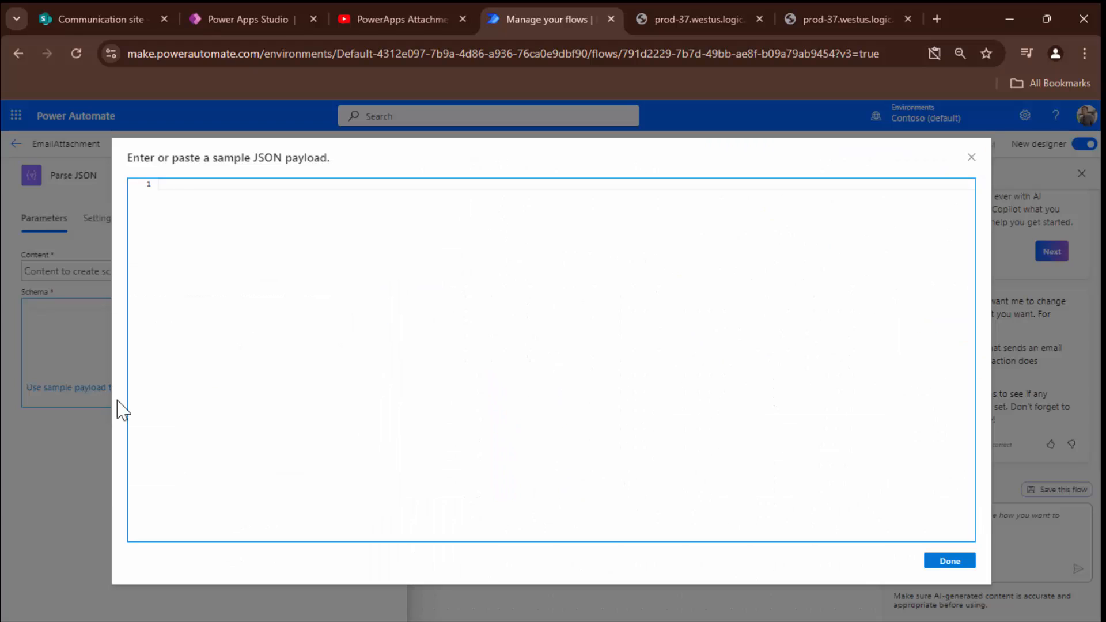
{"action": "key", "text": "ctrl+v"}
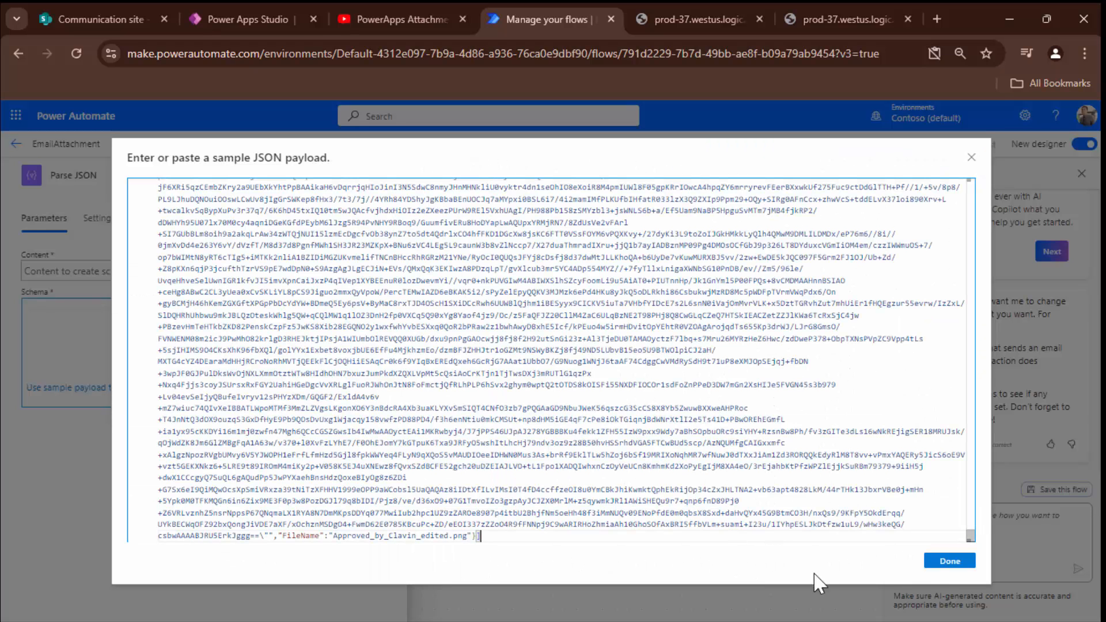
{"action": "left_click", "coordinate": [949, 560]}
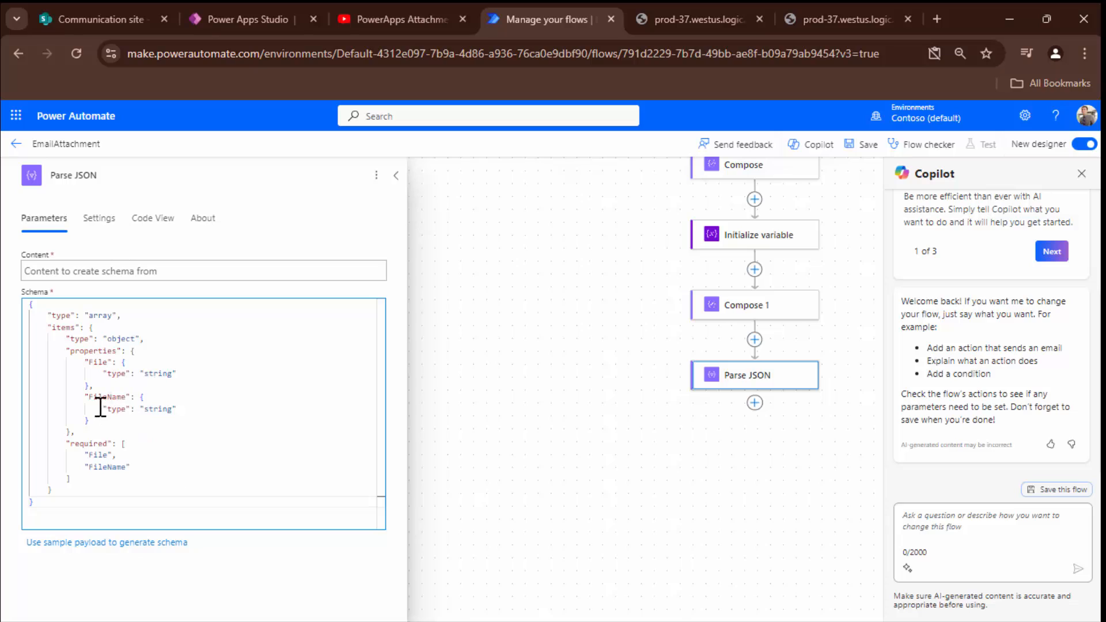
Step: Set the Parse JSON content to the Outputs of Compose 1
{"action": "left_click", "coordinate": [101, 270]}
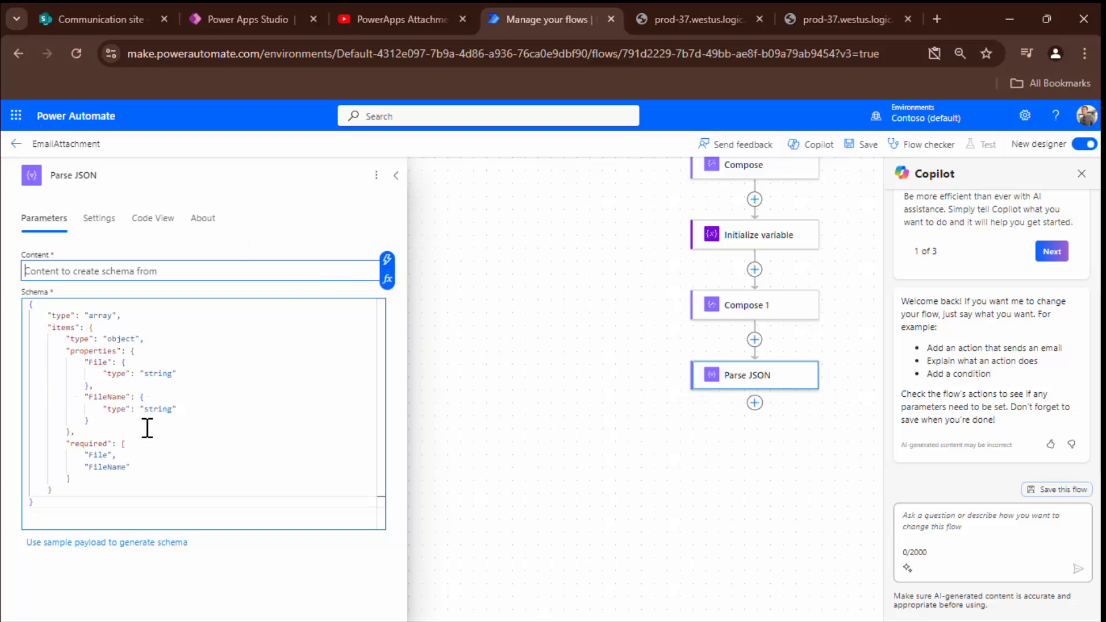
{"action": "left_click", "coordinate": [388, 282]}
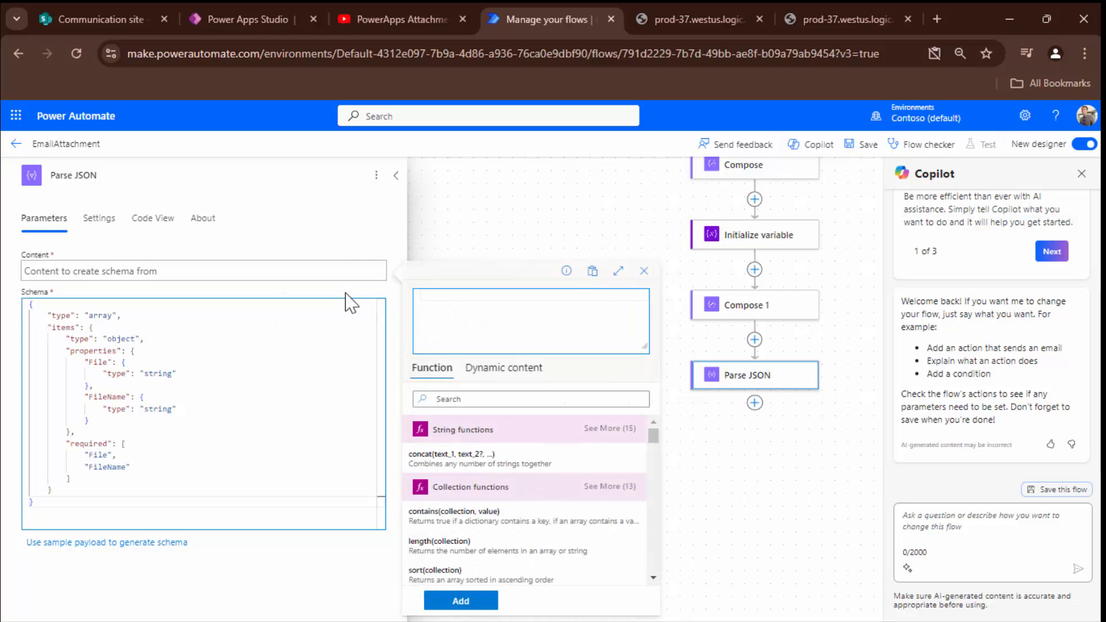
{"action": "left_click", "coordinate": [509, 367]}
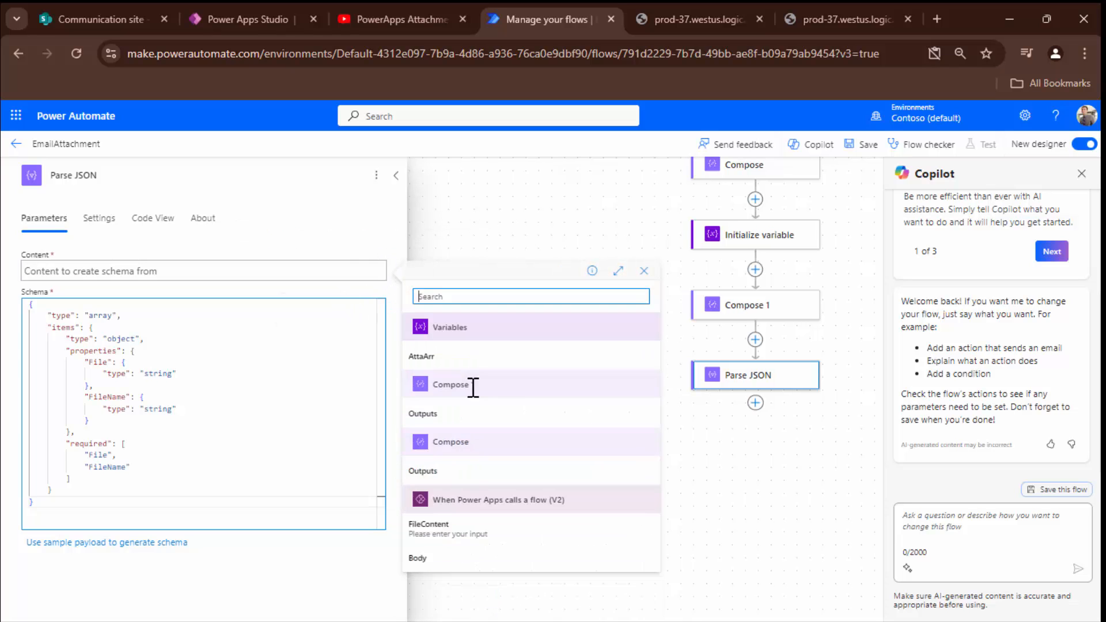
{"action": "left_click", "coordinate": [436, 415]}
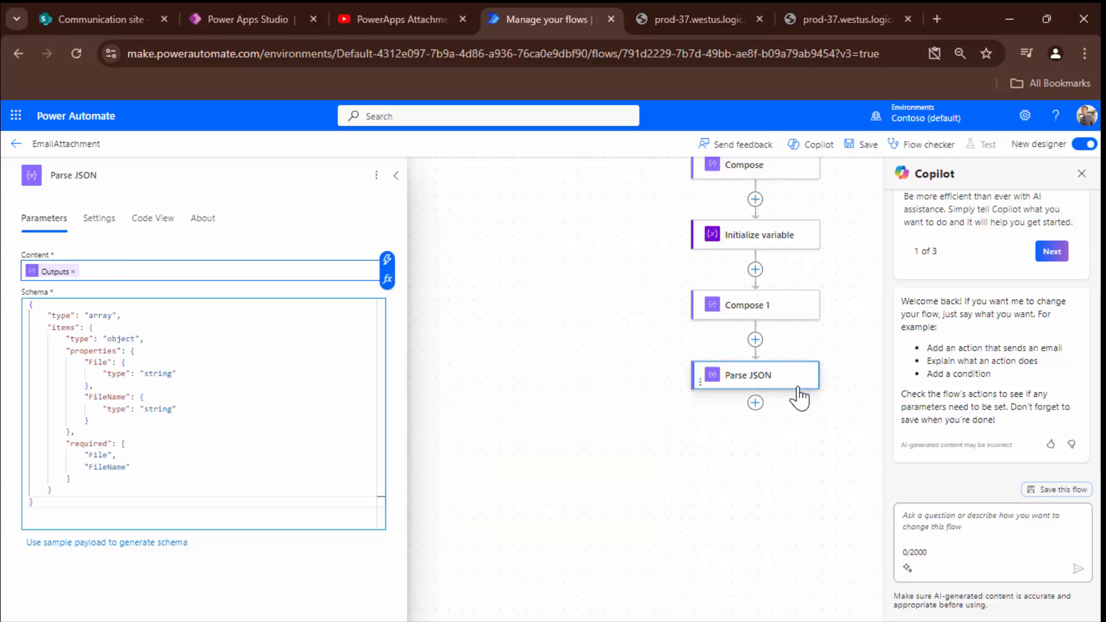
Step: Add a Compose action after Parse JSON
{"action": "left_click", "coordinate": [754, 403]}
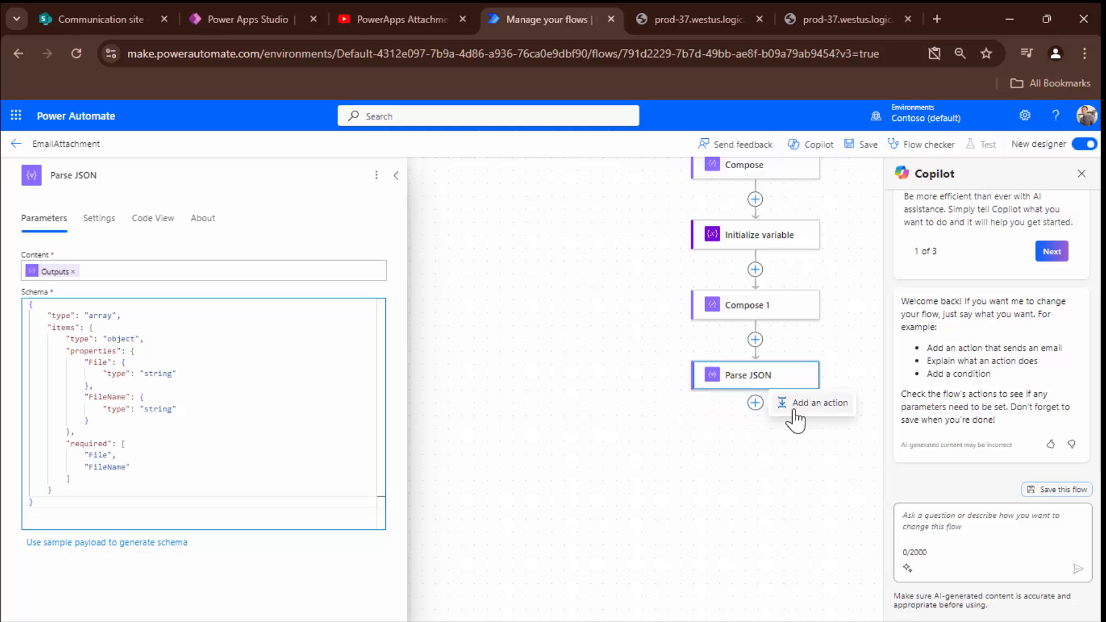
{"action": "left_click", "coordinate": [794, 411]}
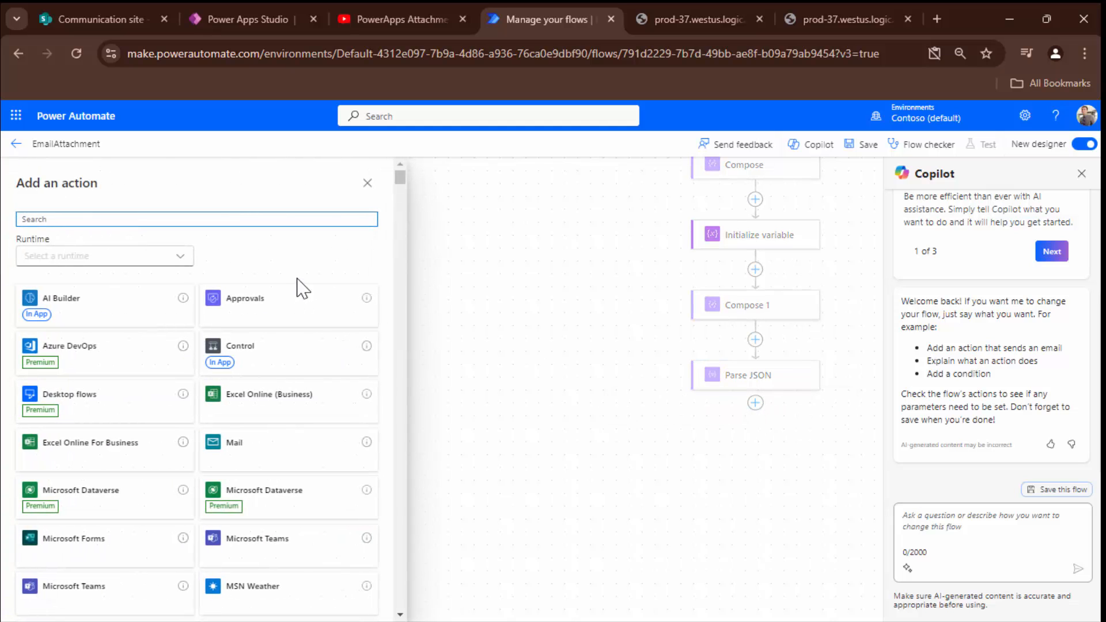
{"action": "type", "text": "A"}
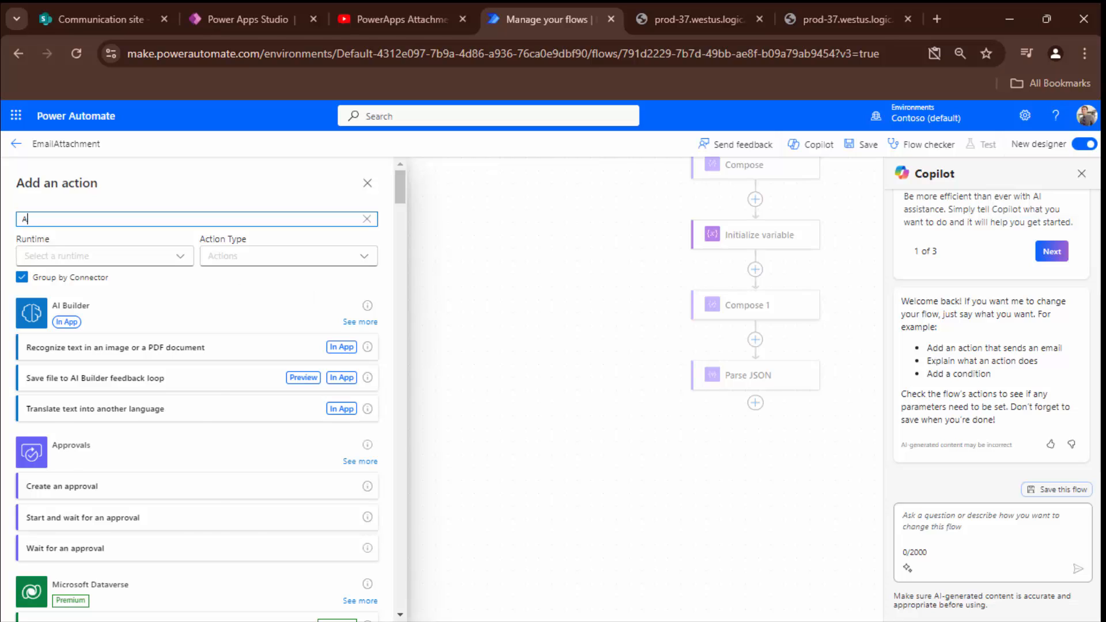
{"action": "key", "text": "BackSpace"}
{"action": "type", "text": "Compose"}
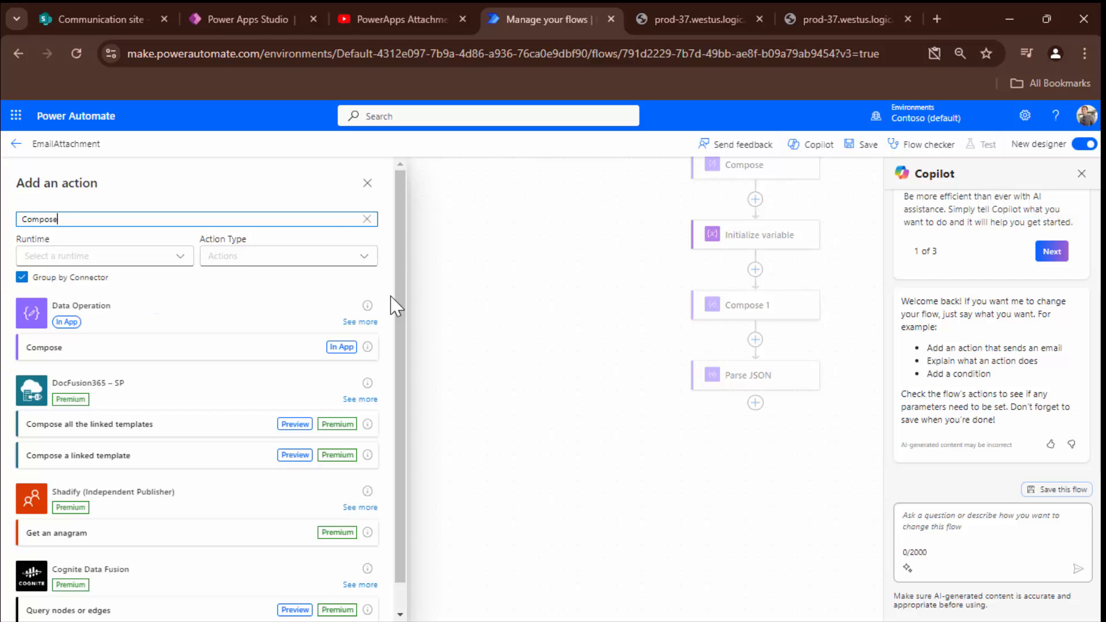
{"action": "left_click", "coordinate": [46, 345]}
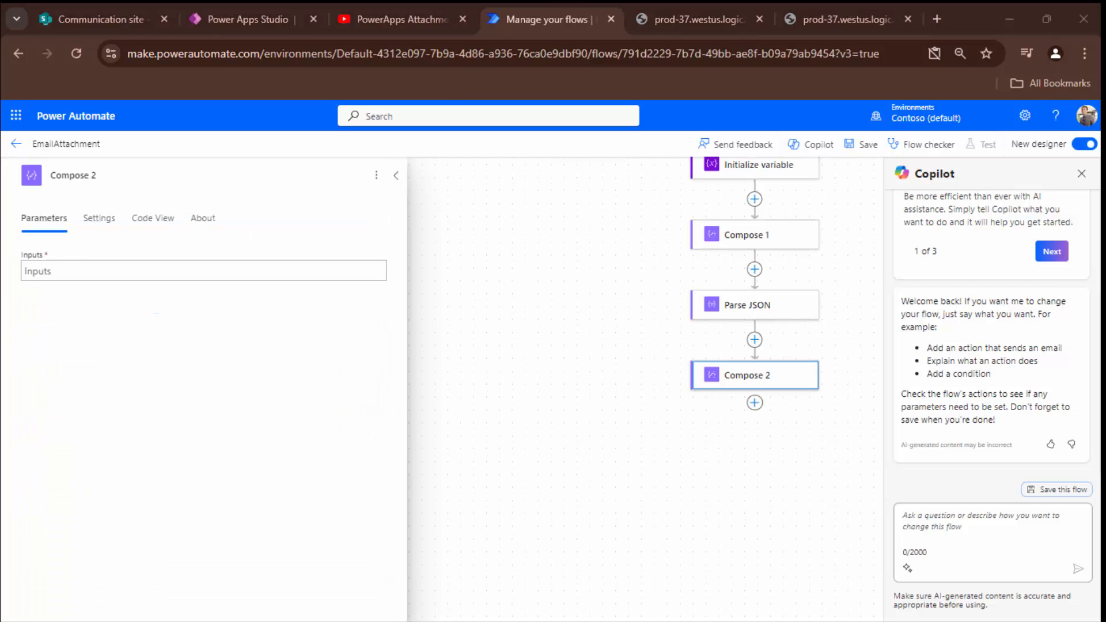
Step: Examine the start of the File value in the raw Compose 1 output, particularly the data:image/png;base64, prefix before the encoded content
{"action": "left_click", "coordinate": [701, 7]}
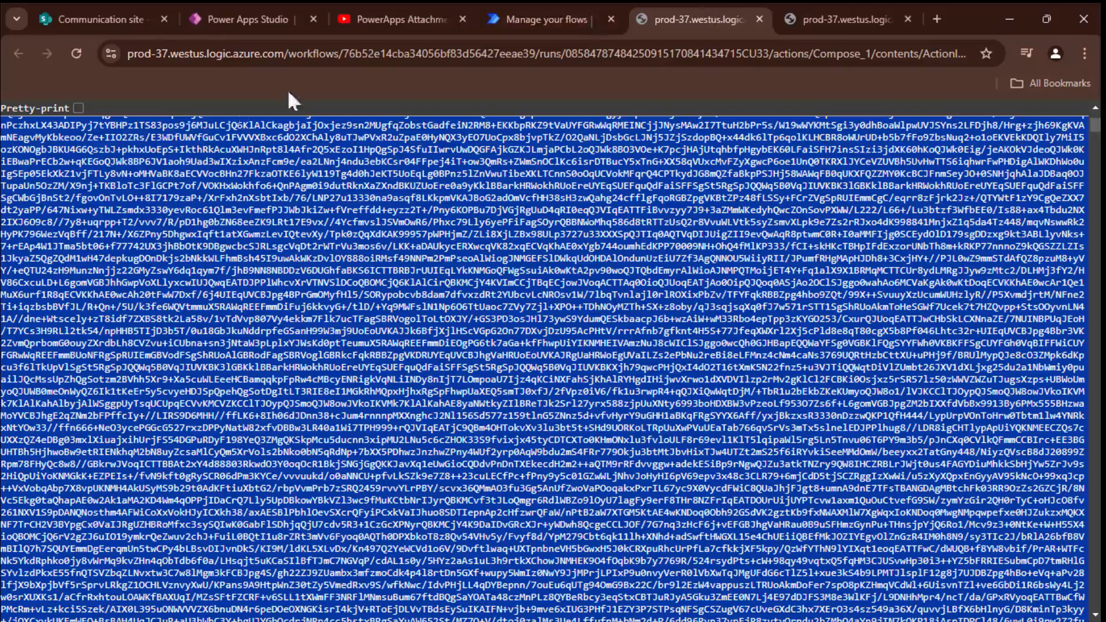
{"action": "left_click", "coordinate": [171, 192]}
{"action": "scroll", "coordinate": [171, 192], "scroll_direction": "up", "scroll_amount": 10}
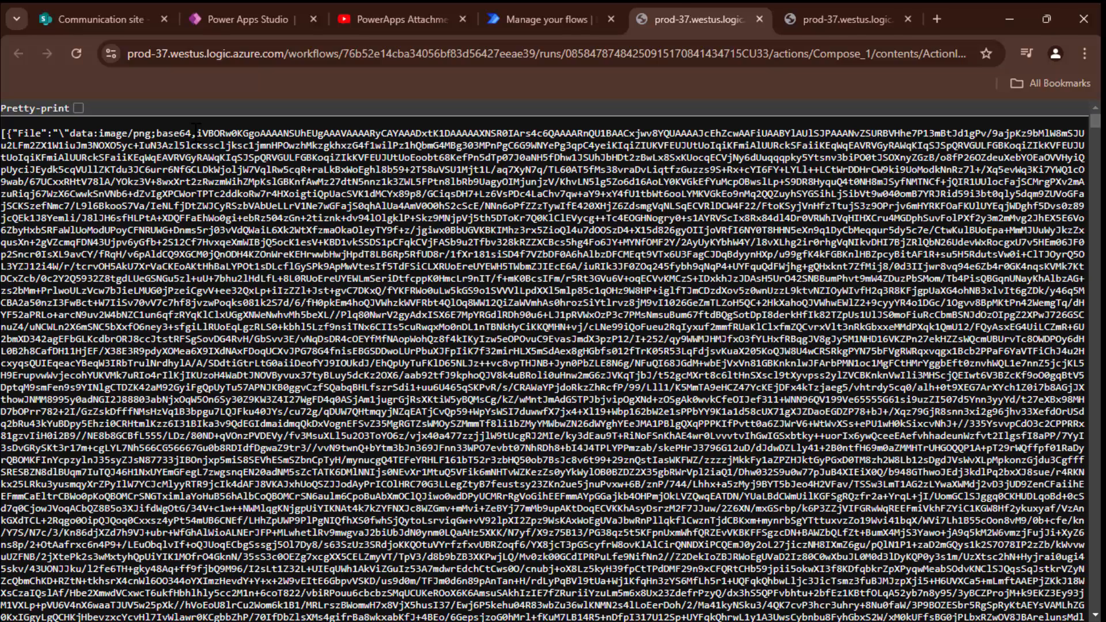
{"action": "left_click_drag", "start_coordinate": [197, 129], "coordinate": [67, 130]}
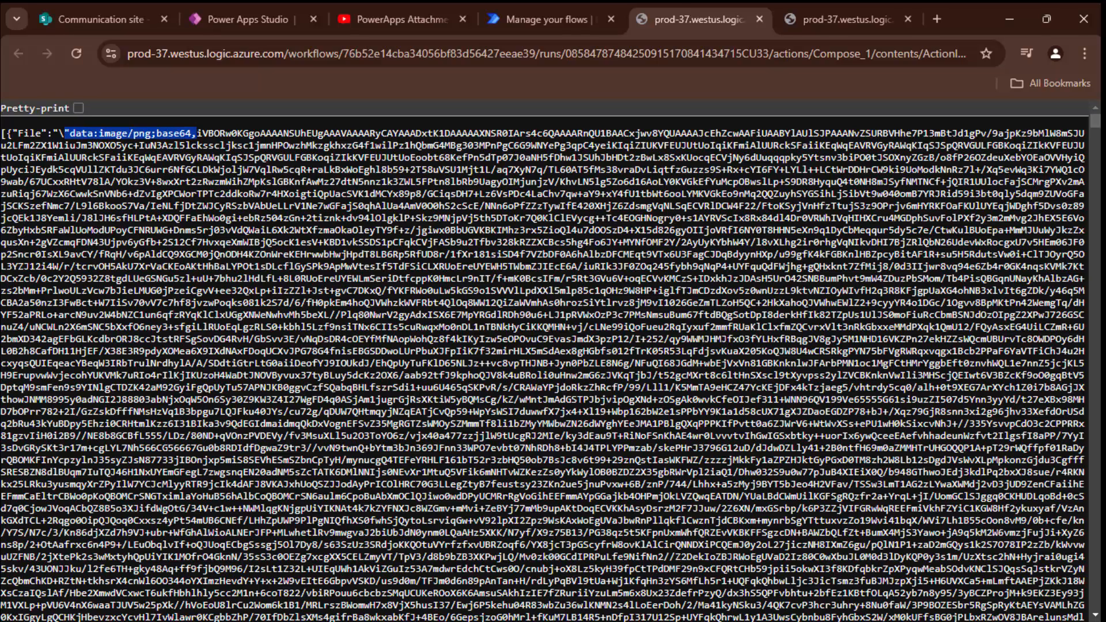
{"action": "key", "text": "alt+Tab"}
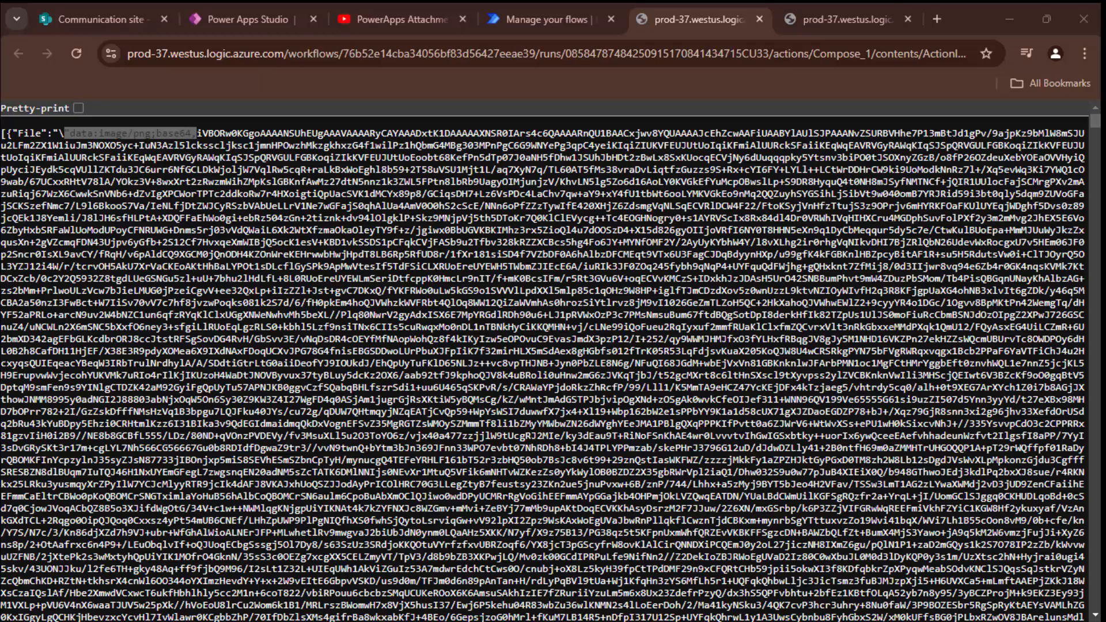
{"action": "left_click", "coordinate": [180, 132]}
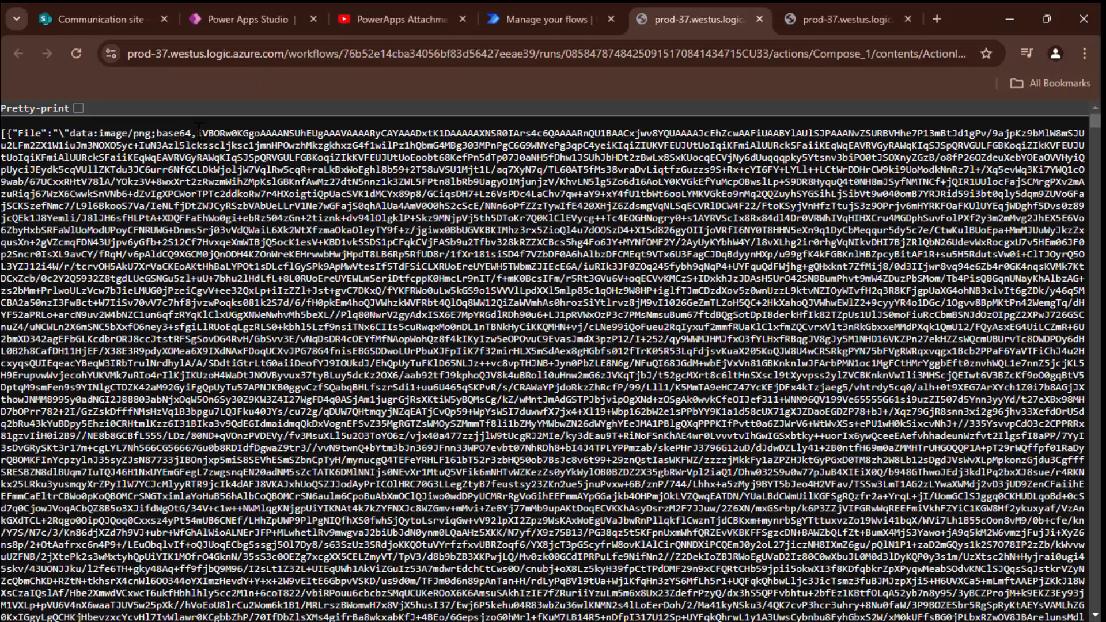
{"action": "left_click_drag", "start_coordinate": [198, 128], "coordinate": [54, 132]}
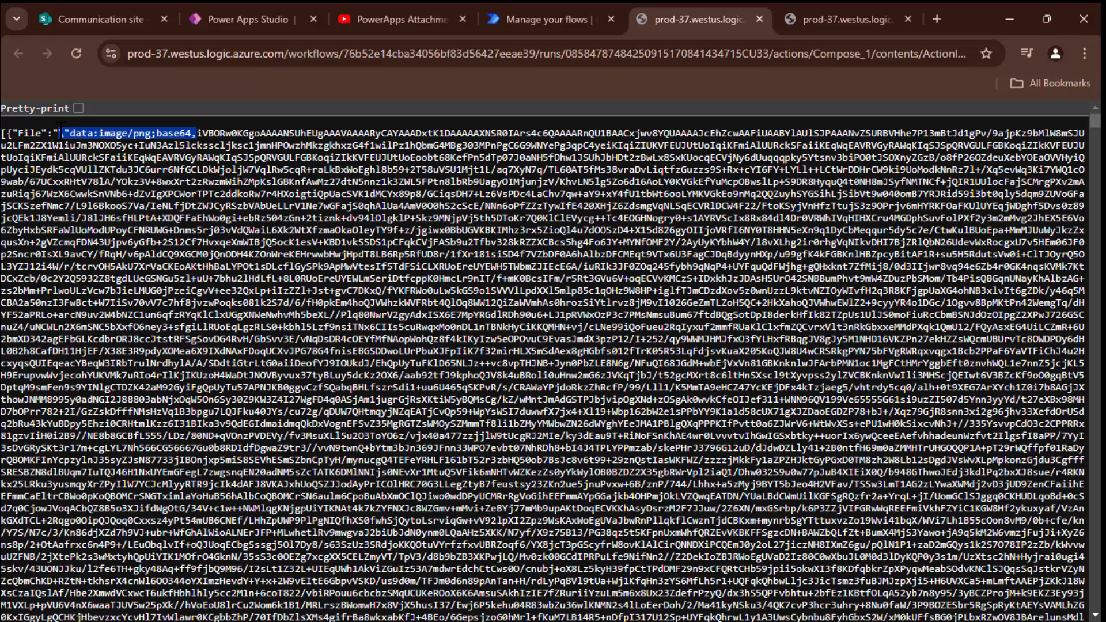
{"action": "left_click_drag", "start_coordinate": [68, 132], "coordinate": [75, 133]}
{"action": "left_click", "coordinate": [248, 399]}
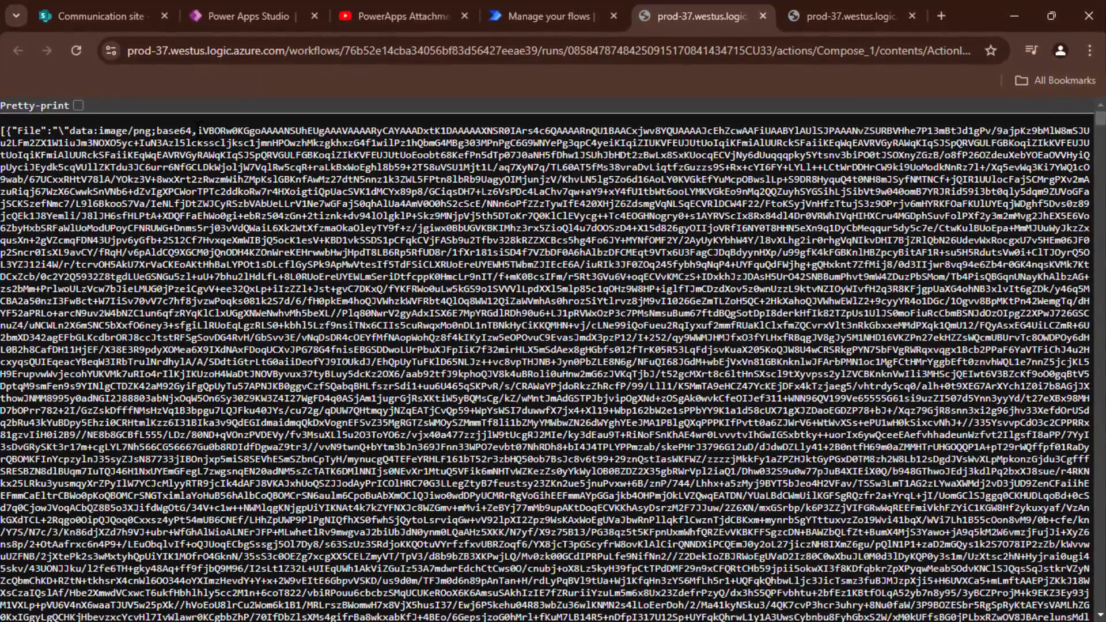
Step: Return to the flow and start an expression for the Compose 2 input, checking the raw output for the encoded content after the comma
{"action": "left_click", "coordinate": [570, 10]}
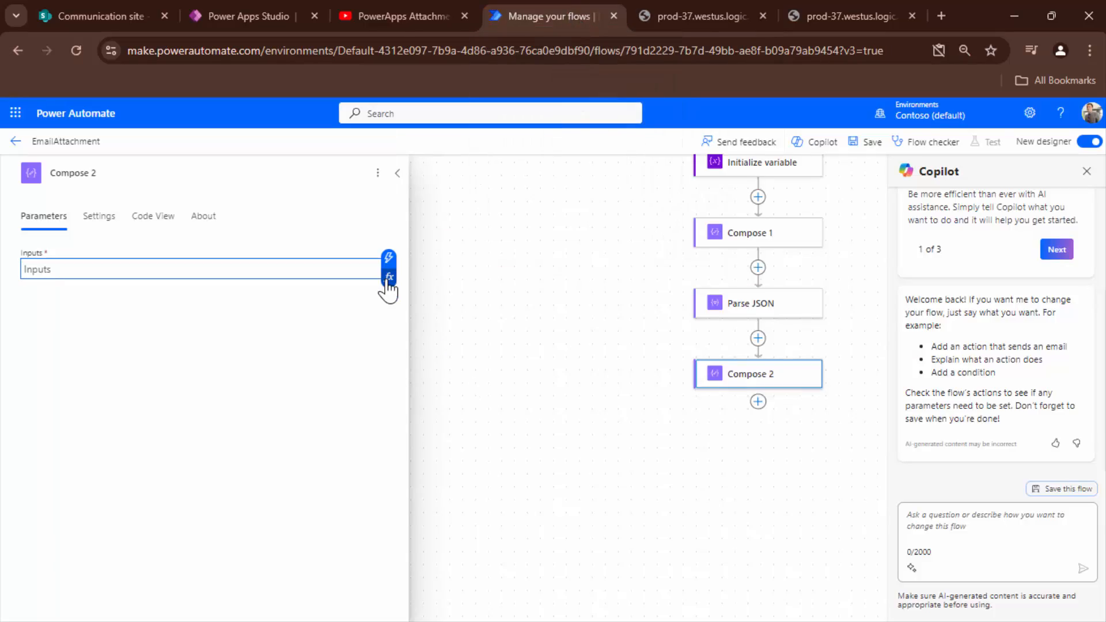
{"action": "left_click", "coordinate": [386, 281]}
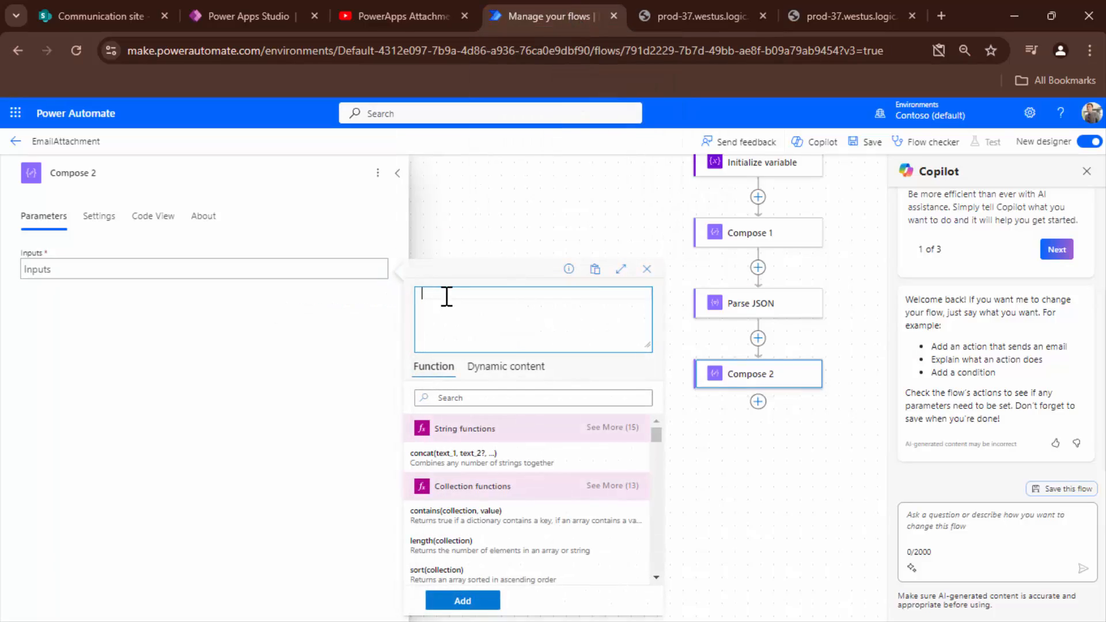
{"action": "left_click", "coordinate": [699, 14]}
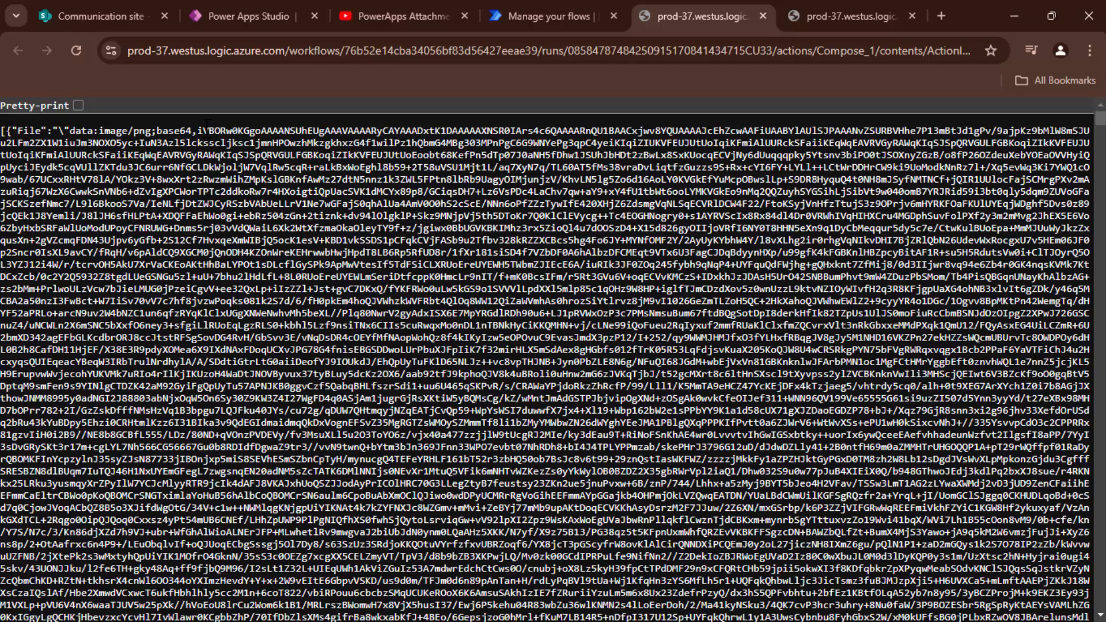
{"action": "left_click_drag", "start_coordinate": [199, 131], "coordinate": [209, 177]}
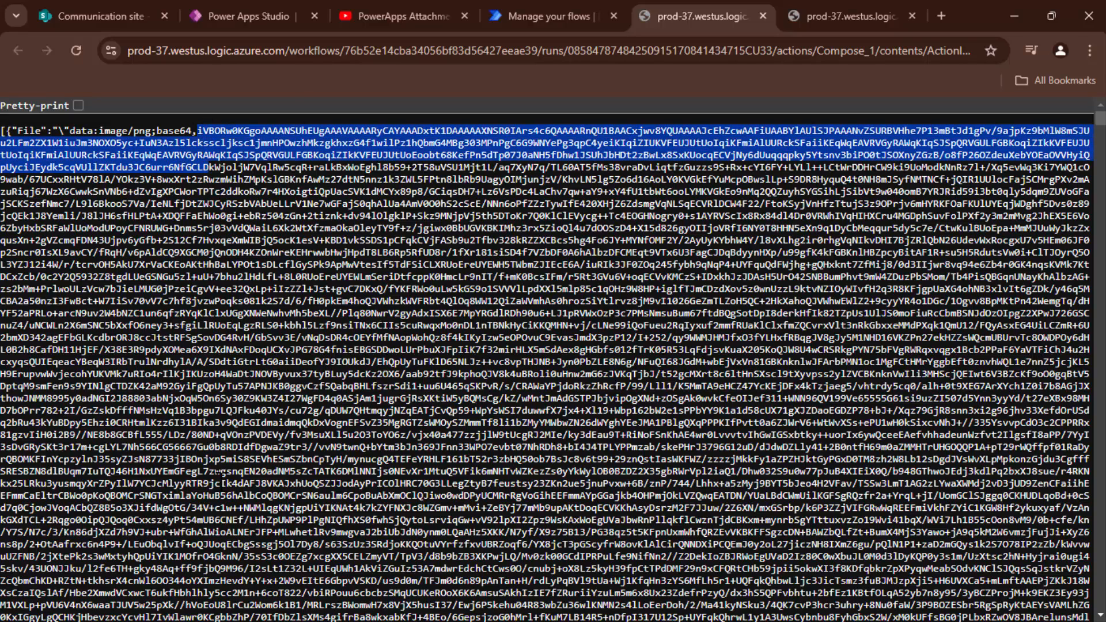
{"action": "left_click", "coordinate": [508, 14]}
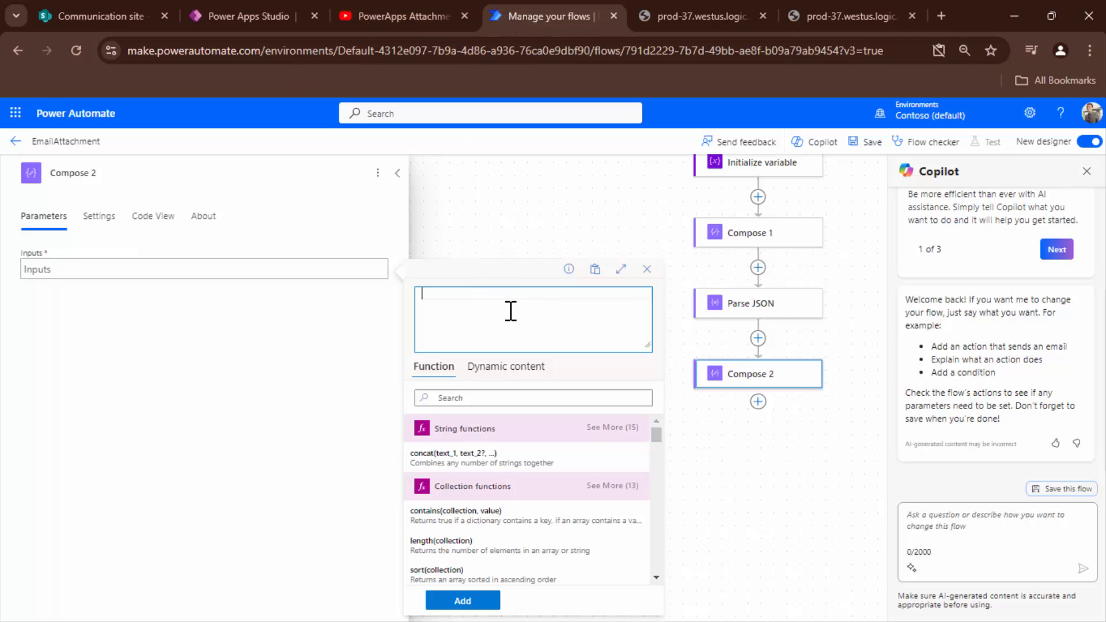
Step: Write the Compose 2 expression split(items('For_each')['File'],',')[1], inserting the Body File value from Parse JSON
{"action": "type", "text": "spli"}
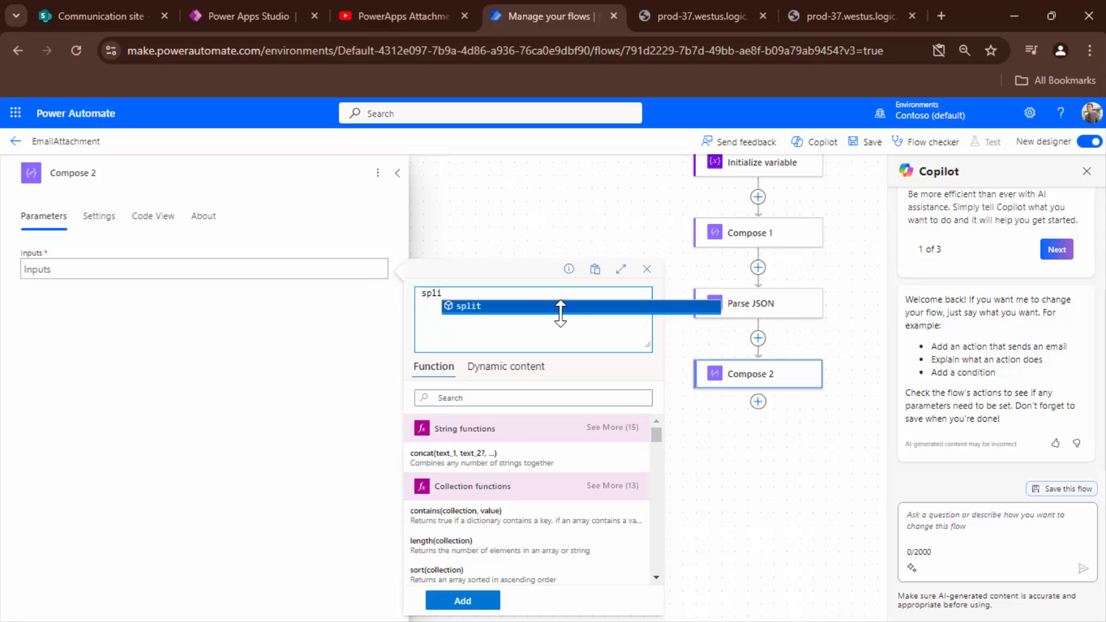
{"action": "left_click", "coordinate": [507, 305]}
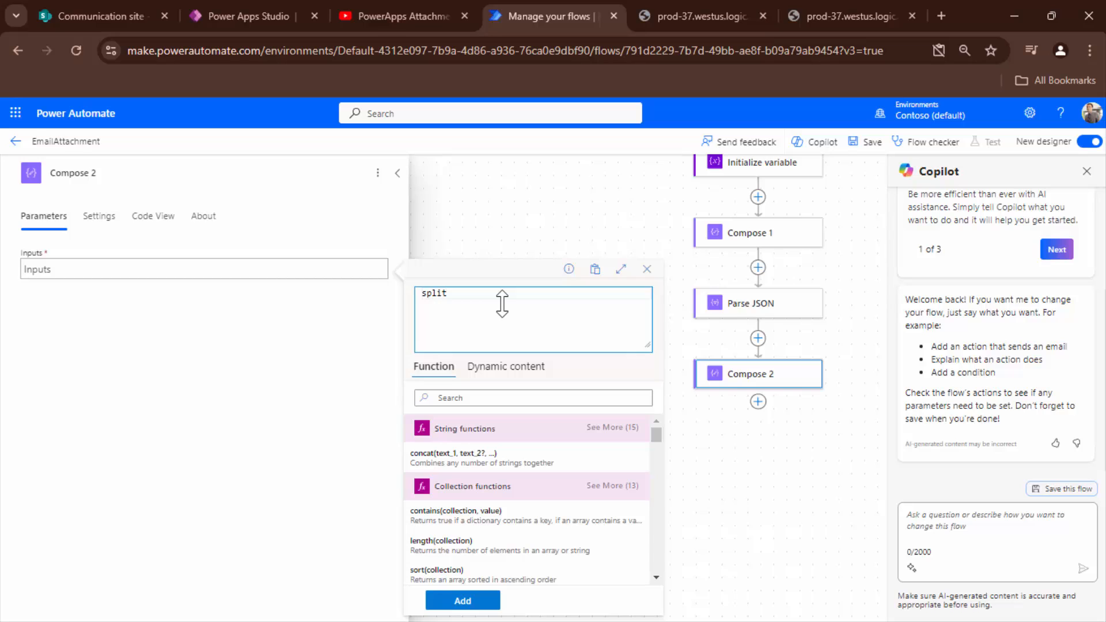
{"action": "type", "text": "("}
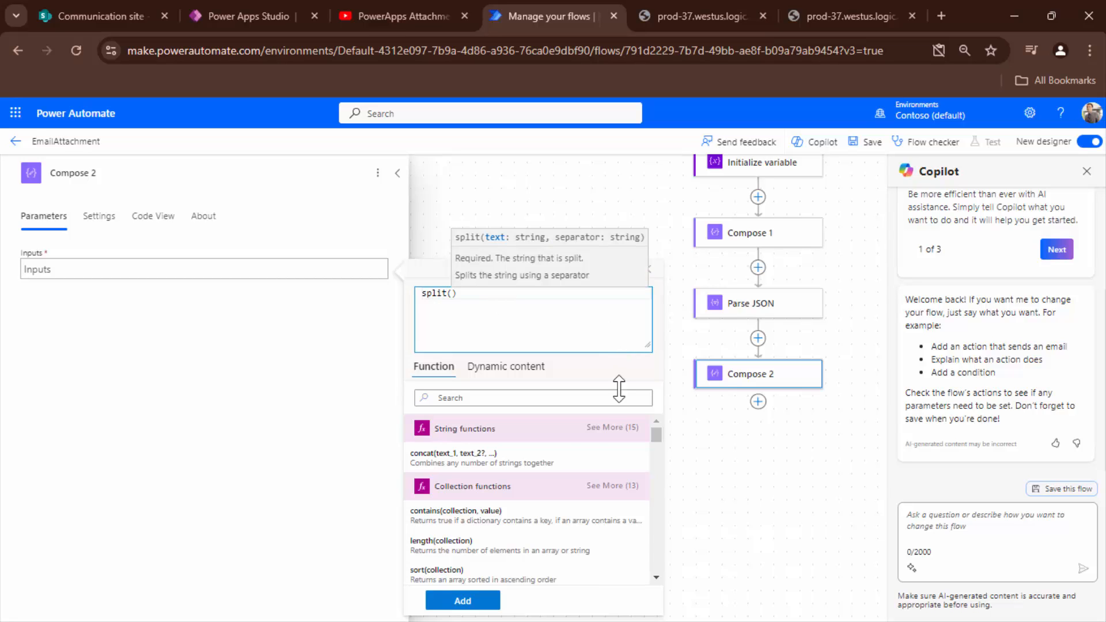
{"action": "left_click", "coordinate": [493, 372]}
{"action": "left_click", "coordinate": [437, 515]}
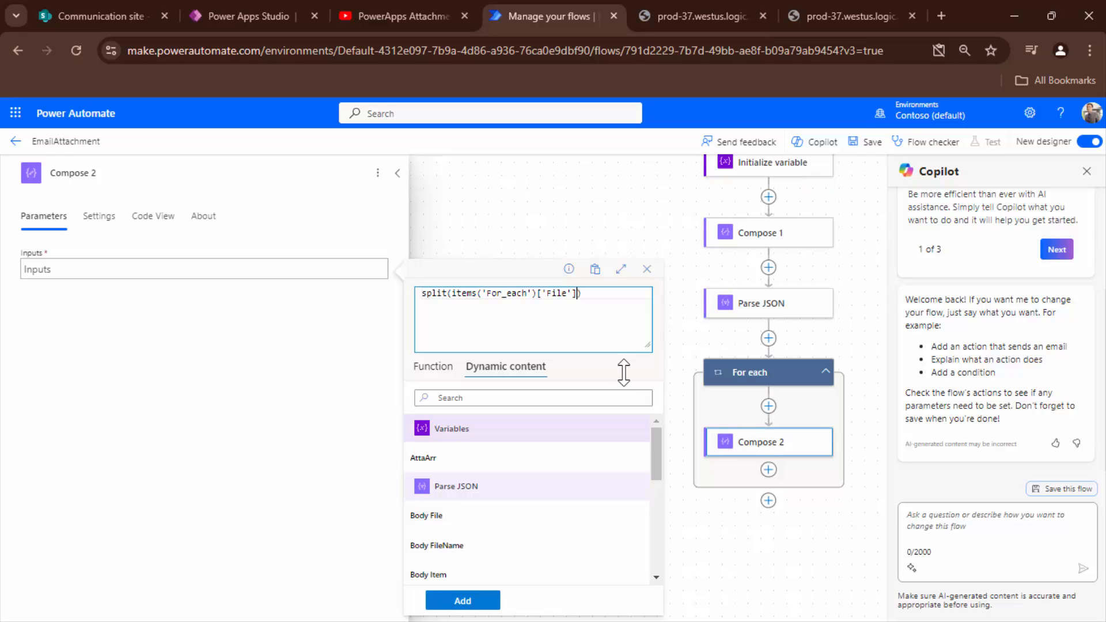
{"action": "type", "text": ",'"}
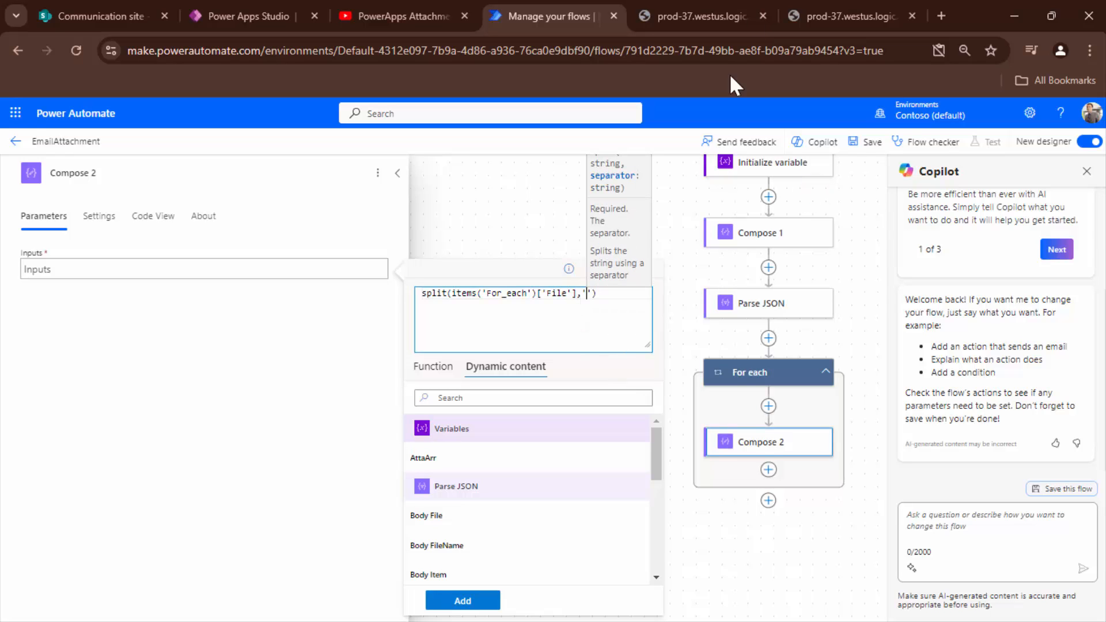
{"action": "left_click", "coordinate": [735, 5]}
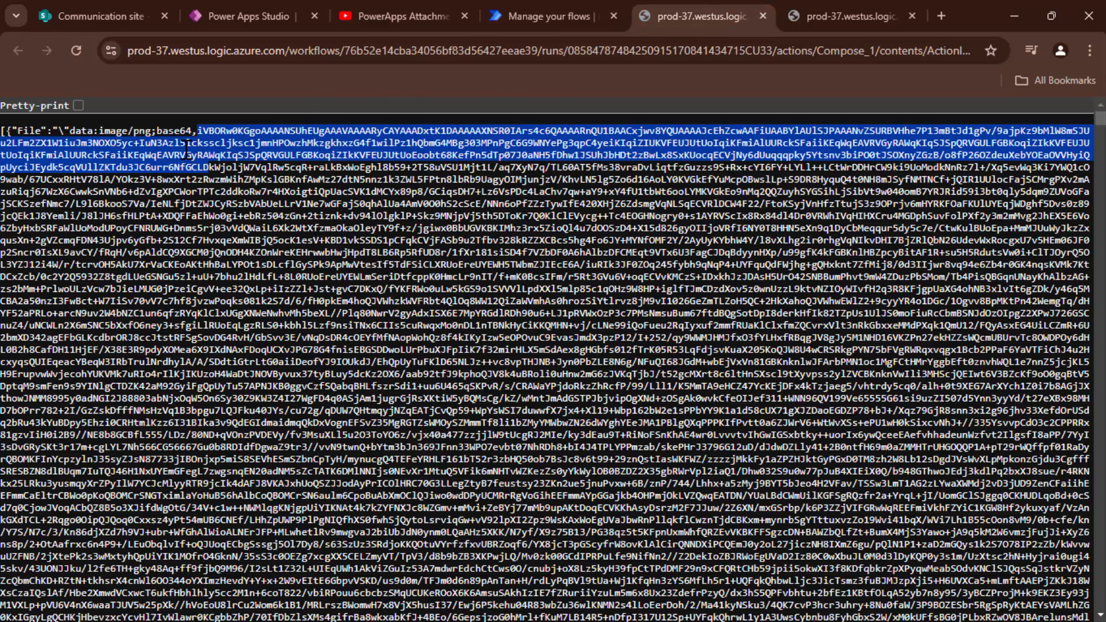
{"action": "left_click", "coordinate": [535, 5]}
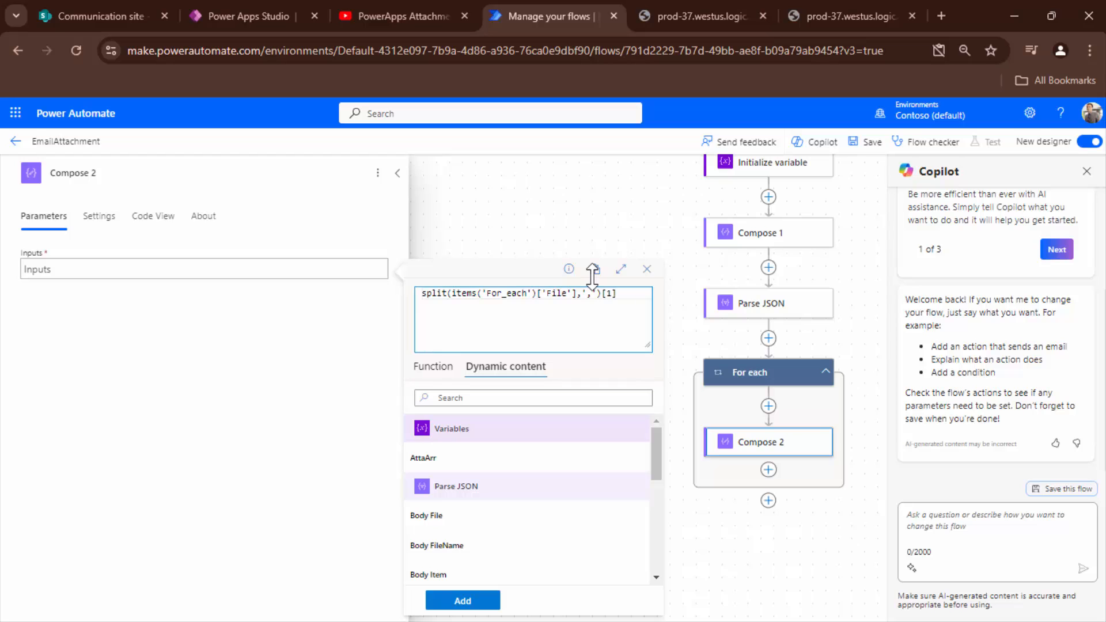
Step: Check the raw File prefix and wrap the expression as replace(split(items('For_each')['File'],',')[1],'"','') to strip double quotes
{"action": "left_click", "coordinate": [691, 16]}
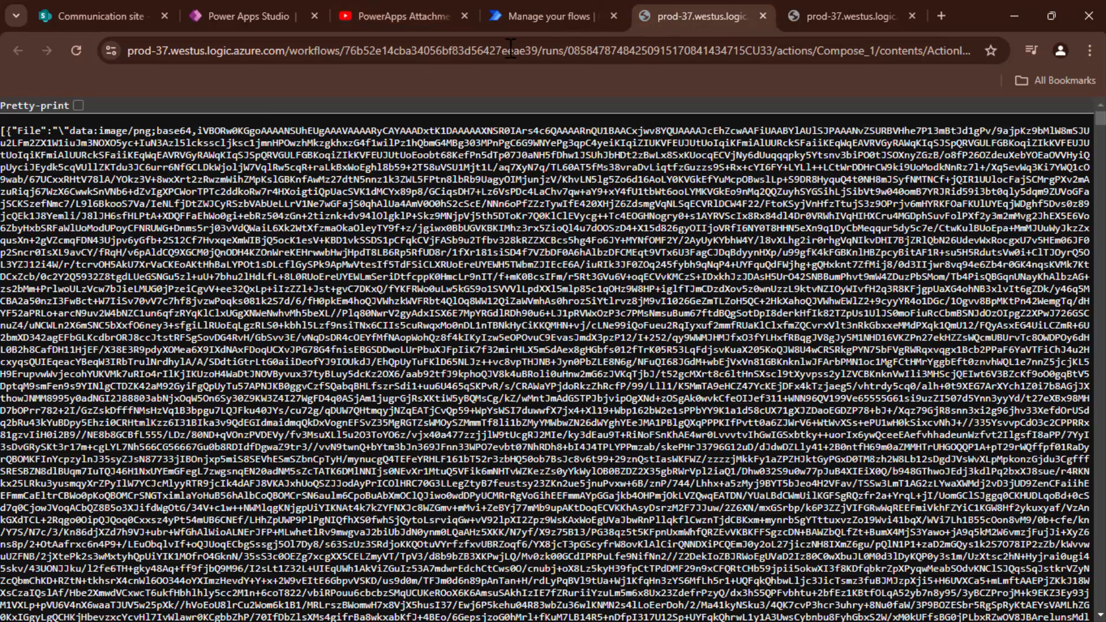
{"action": "left_click_drag", "start_coordinate": [105, 129], "coordinate": [182, 140]}
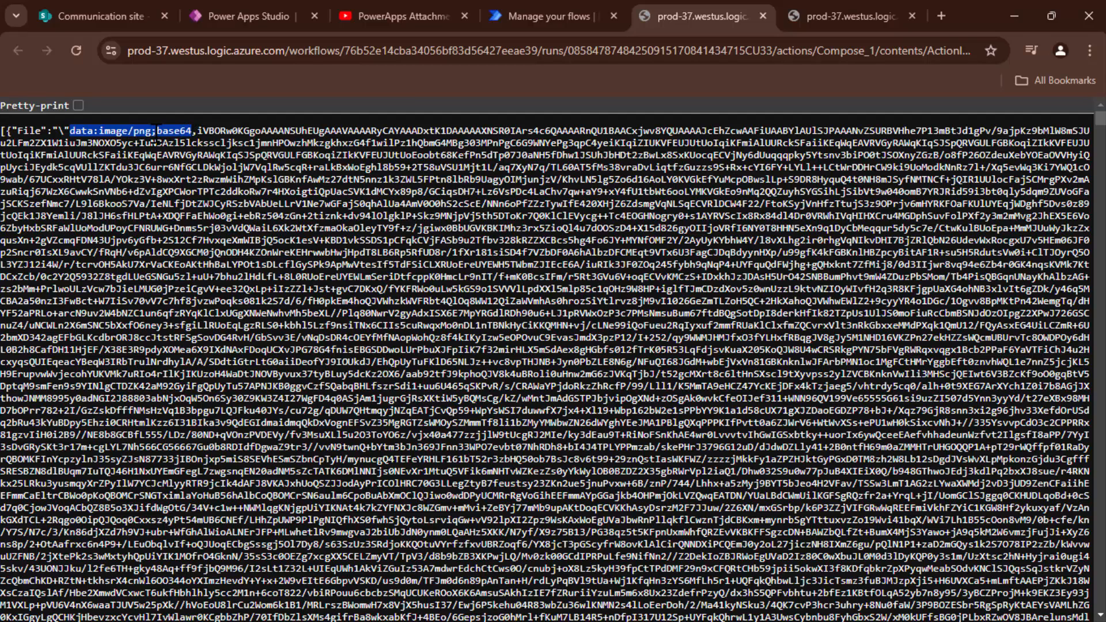
{"action": "left_click", "coordinate": [567, 15]}
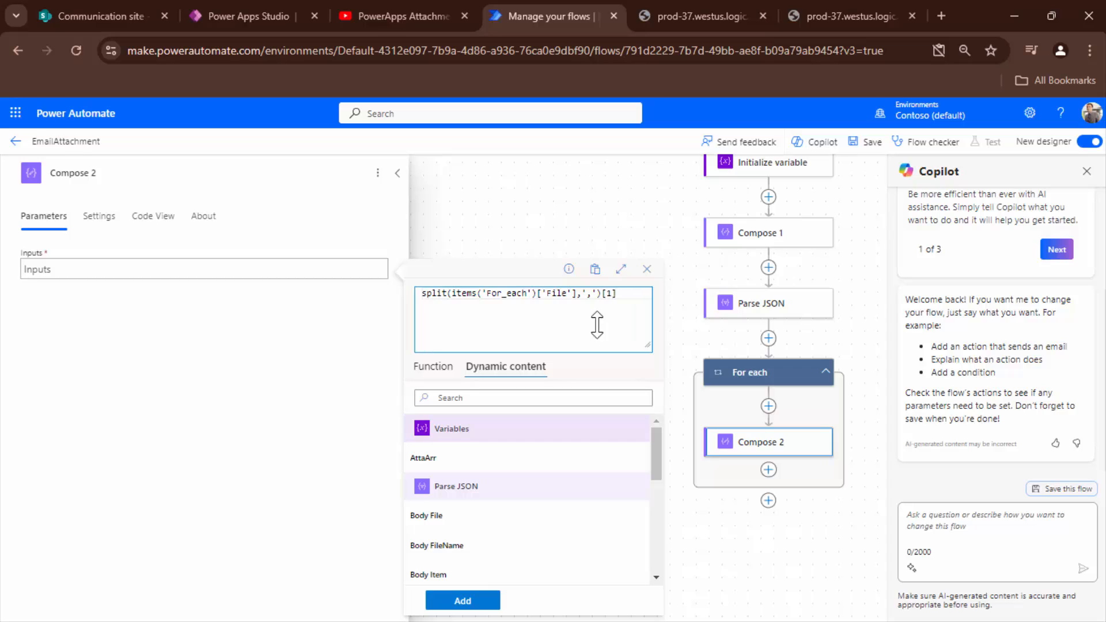
{"action": "left_click", "coordinate": [422, 292]}
{"action": "type", "text": "replave"}
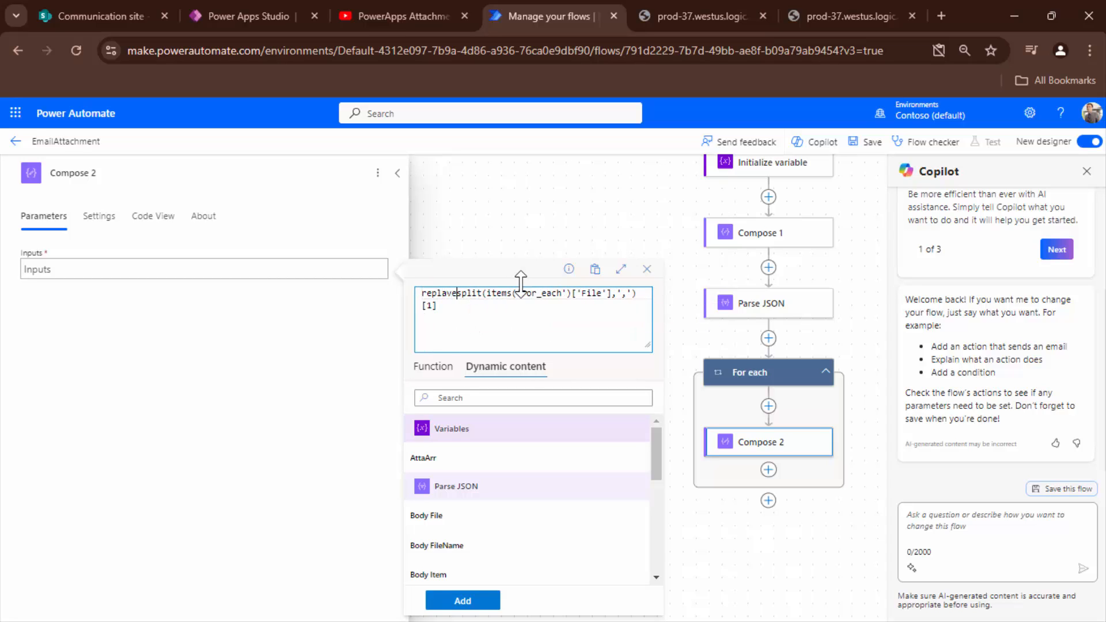
{"action": "key", "text": "BackSpace"}
{"action": "type", "text": "c("}
{"action": "left_click", "coordinate": [464, 304]}
{"action": "type", "text": ","}
{"action": "type", "text": "'\"'"}
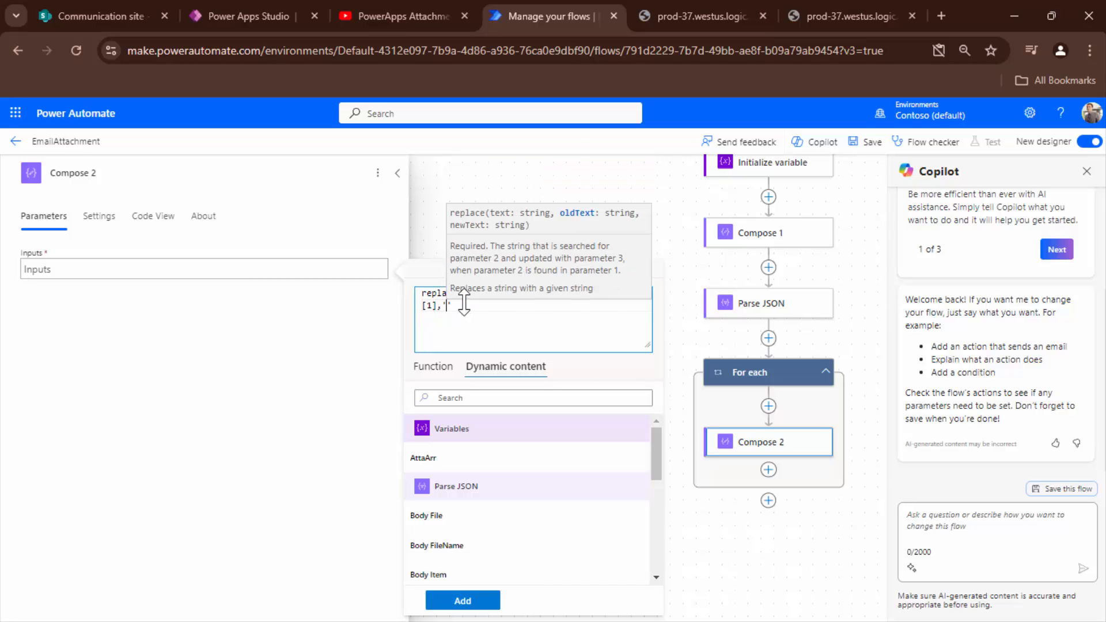
{"action": "type", "text": ","}
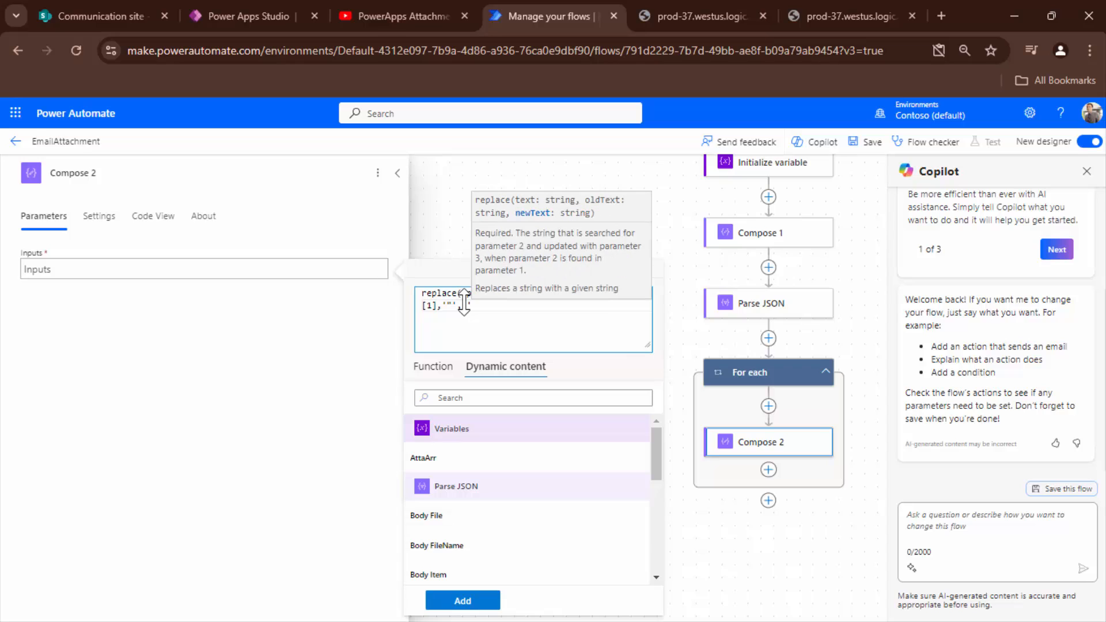
{"action": "type", "text": "'')"}
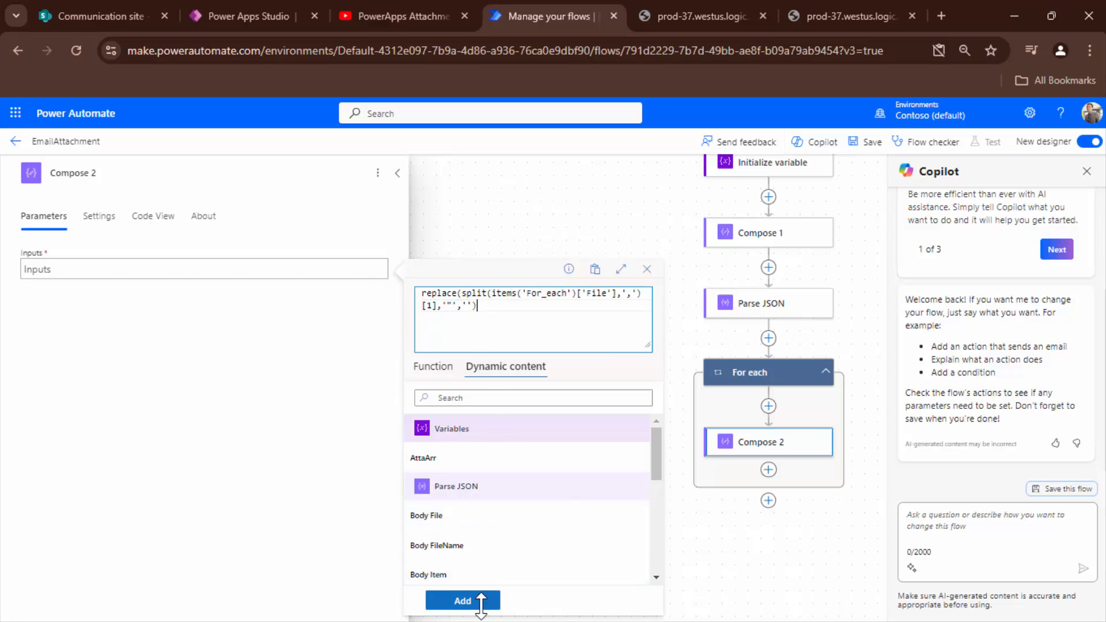
Step: Apply the Compose 2 expression and add an Append to array variable action after Compose 2 inside the For each loop
{"action": "left_click", "coordinate": [462, 601]}
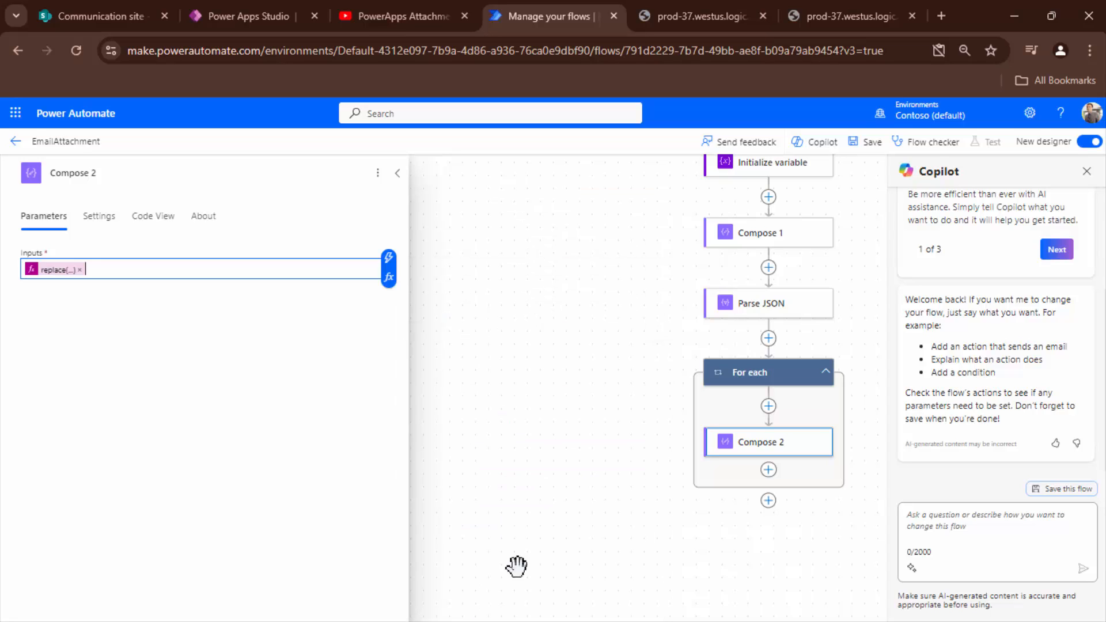
{"action": "left_click", "coordinate": [769, 470]}
{"action": "left_click", "coordinate": [829, 469]}
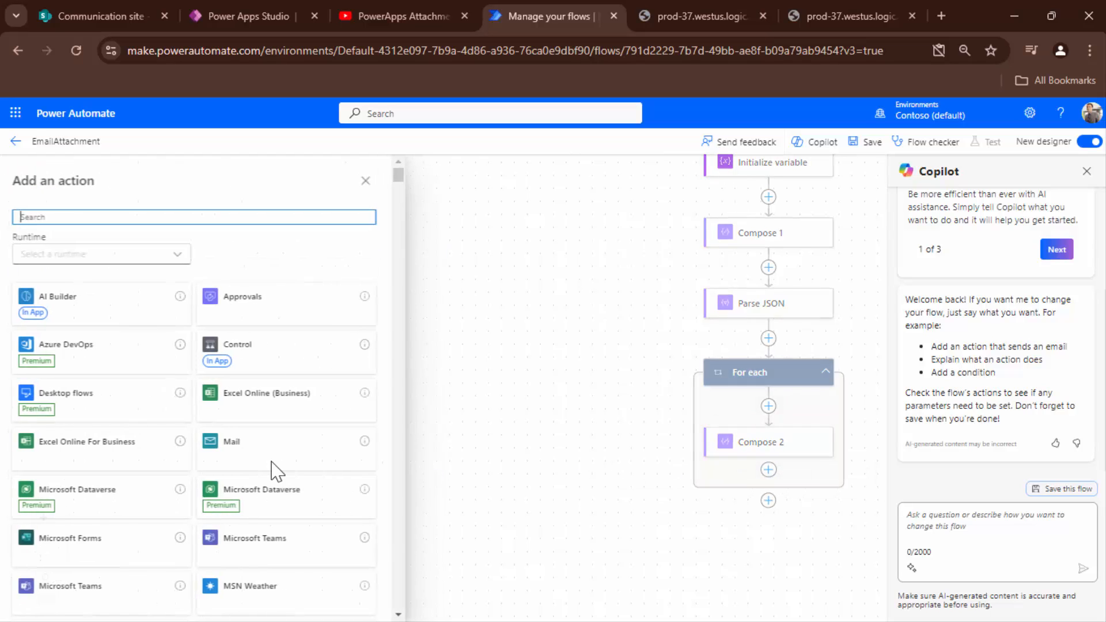
{"action": "left_click", "coordinate": [264, 217]}
{"action": "type", "text": "append"}
{"action": "left_click", "coordinate": [106, 486]}
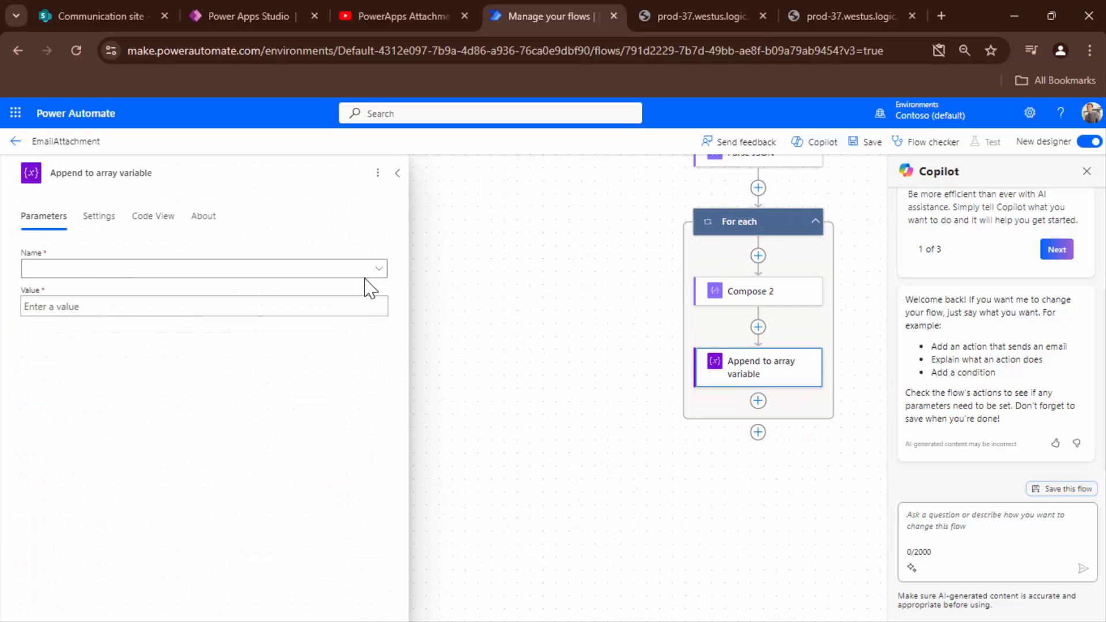
Step: Choose AttaArr as the variable in the Append to array variable action
{"action": "left_click", "coordinate": [346, 269]}
{"action": "left_click", "coordinate": [56, 292]}
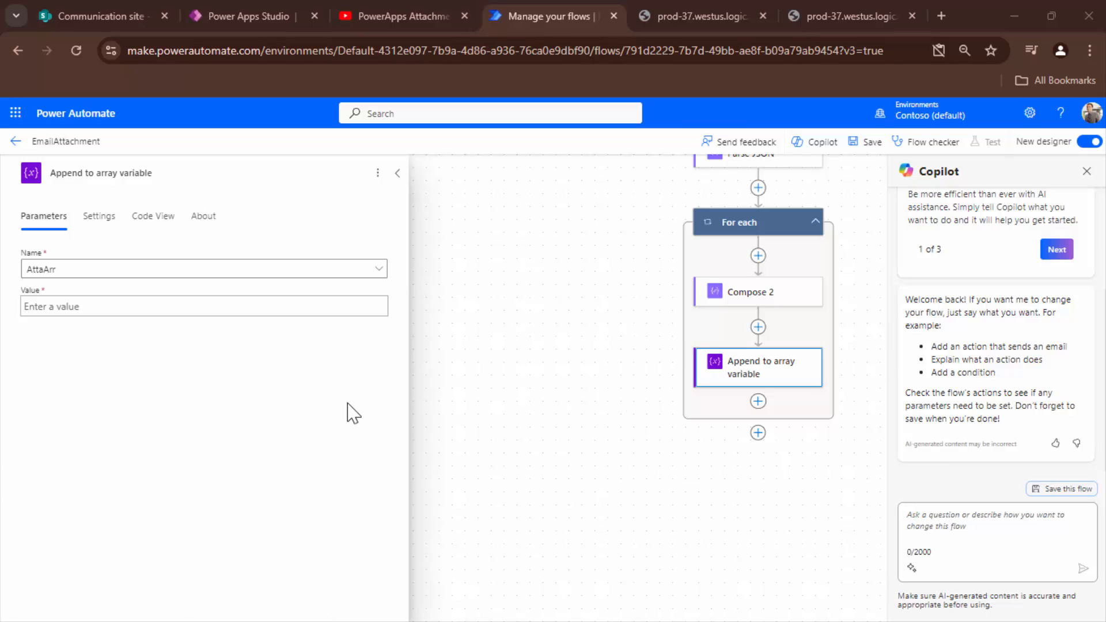
{"action": "left_click", "coordinate": [142, 309]}
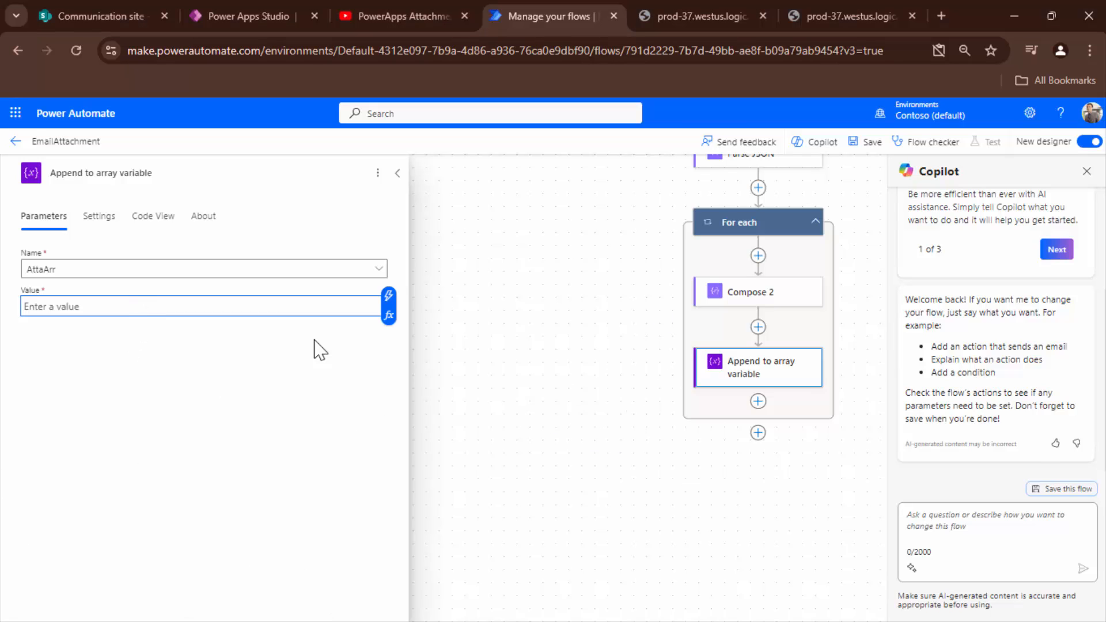
Step: Add an Office 365 Outlook Send an email (V2) action below the For each loop
{"action": "left_click", "coordinate": [760, 433]}
{"action": "left_click", "coordinate": [758, 446]}
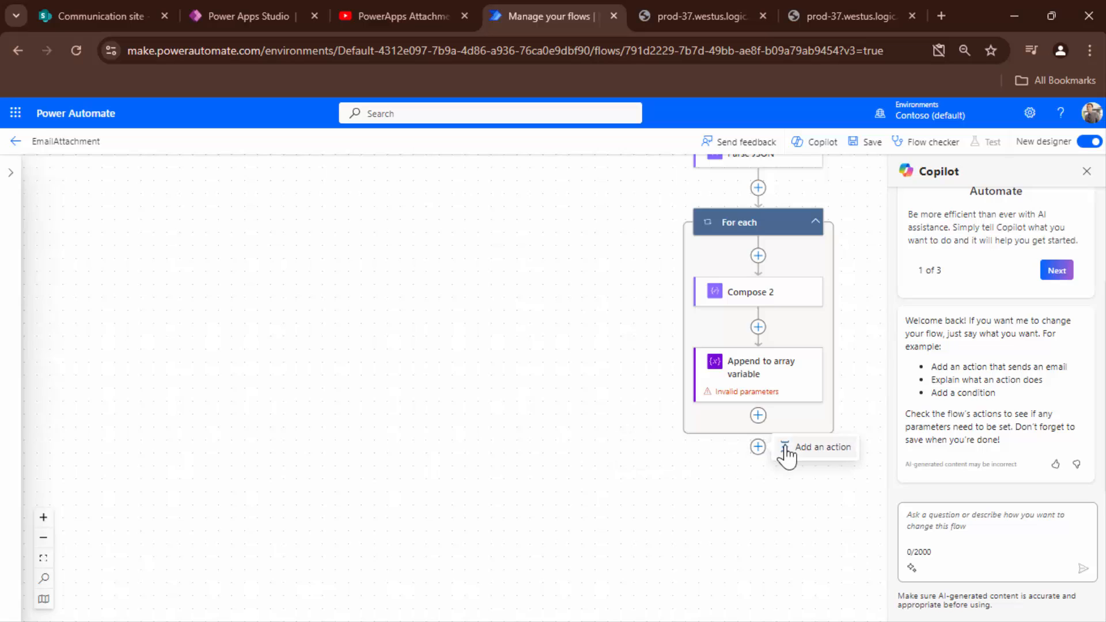
{"action": "left_click", "coordinate": [785, 449]}
{"action": "type", "text": "s"}
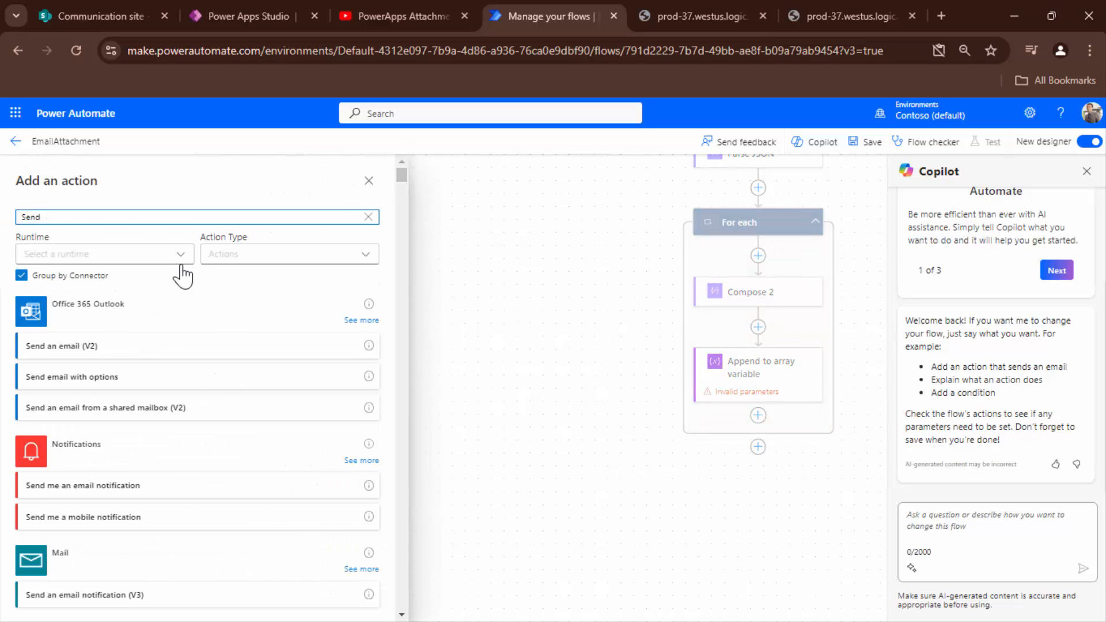
{"action": "left_click", "coordinate": [126, 346]}
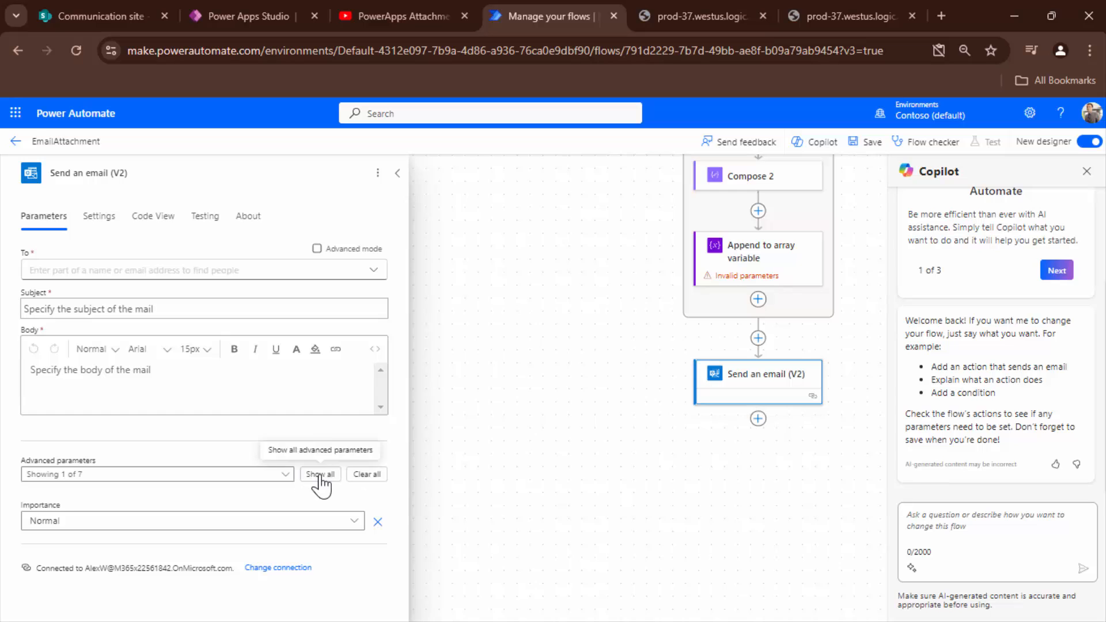
Step: Show all advanced parameters of the email action, switch Attachments to array input, and copy its ContentBytes and Name template
{"action": "left_click", "coordinate": [318, 474]}
{"action": "scroll", "coordinate": [230, 415], "scroll_direction": "down", "scroll_amount": 4}
{"action": "left_click", "coordinate": [97, 425]}
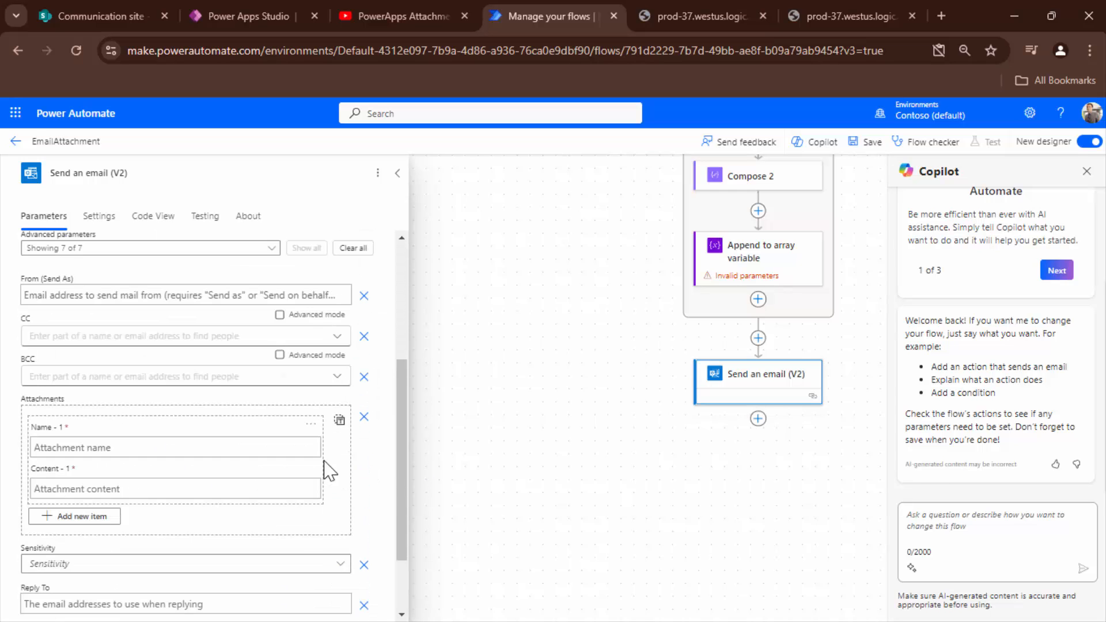
{"action": "left_click", "coordinate": [339, 421]}
{"action": "left_click", "coordinate": [106, 487]}
{"action": "key", "text": "ctrl+a"}
{"action": "key", "text": "ctrl+c"}
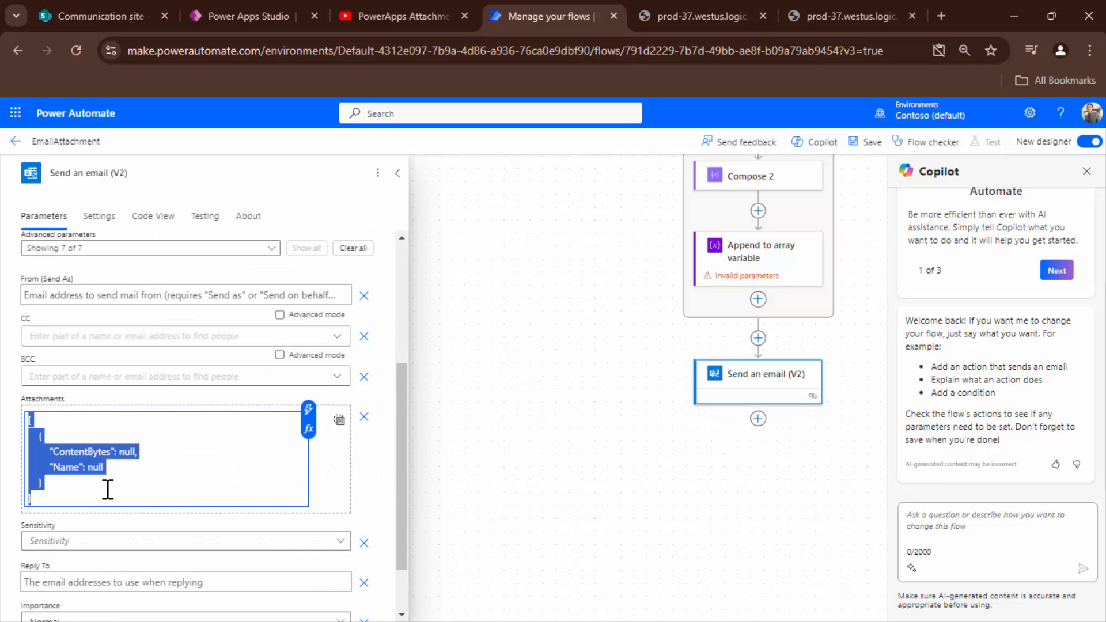
Step: Paste the copied attachment template into the Append to array variable value and remove the outer square brackets, leaving a single object
{"action": "left_click", "coordinate": [738, 271]}
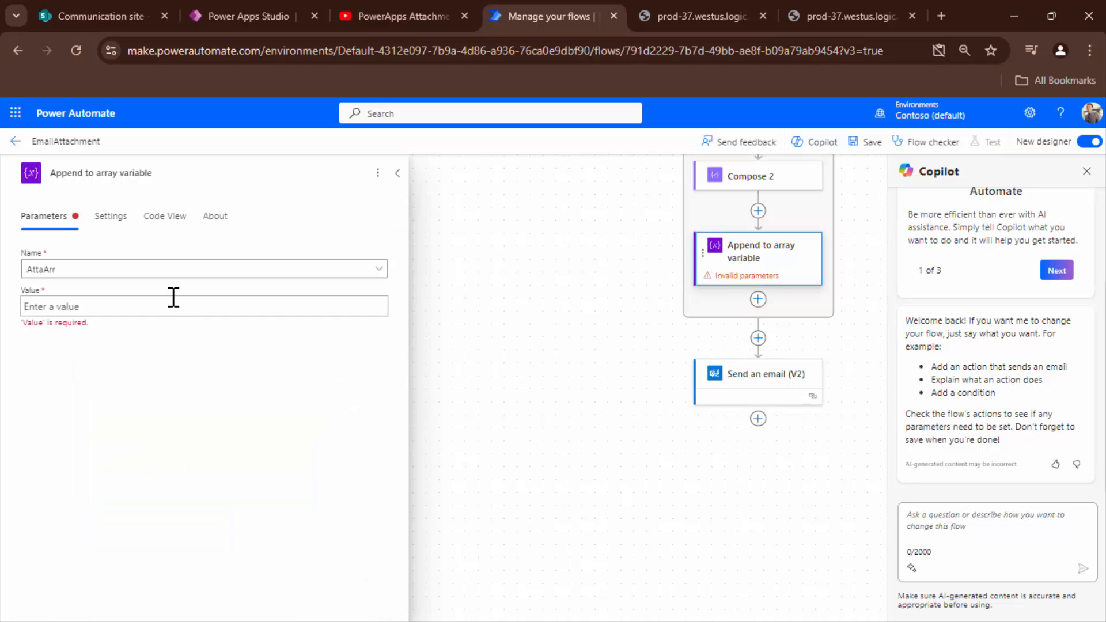
{"action": "left_click", "coordinate": [173, 298]}
{"action": "key", "text": "ctrl+v"}
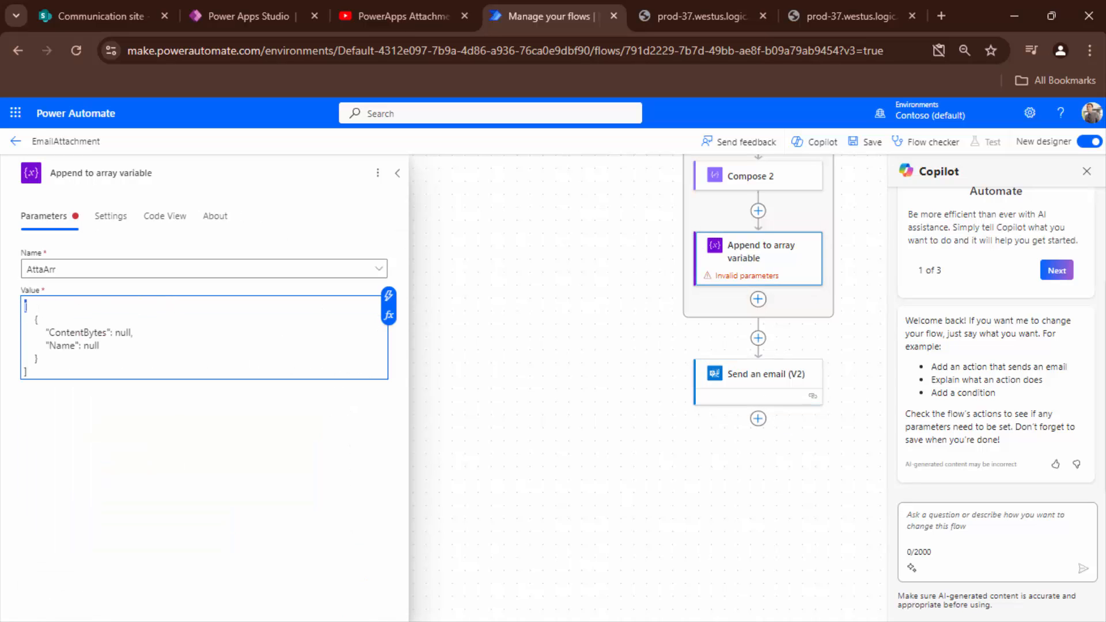
{"action": "key", "text": "BackSpace"}
{"action": "left_click", "coordinate": [37, 372]}
{"action": "key", "text": "BackSpace"}
{"action": "key", "text": "BackSpace"}
{"action": "left_click", "coordinate": [34, 318]}
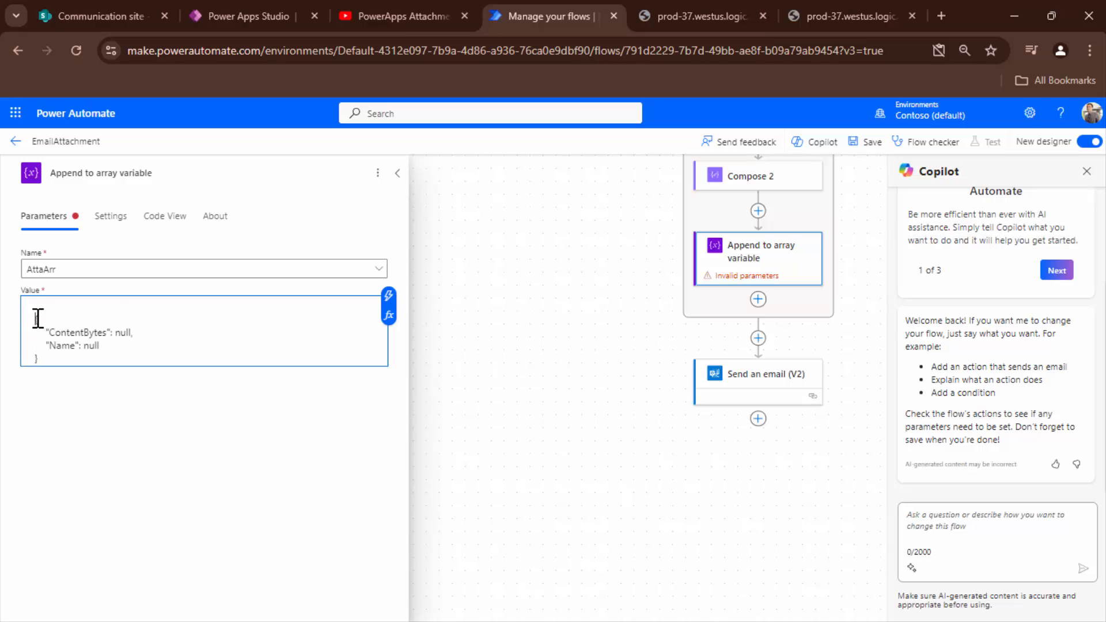
{"action": "key", "text": "BackSpace"}
Step: Replace the nulls in the appended object: ContentBytes with base64ToBinary(outputs('Compose_2')), Name with Body FileName from Parse JSON
{"action": "double_click", "coordinate": [123, 319]}
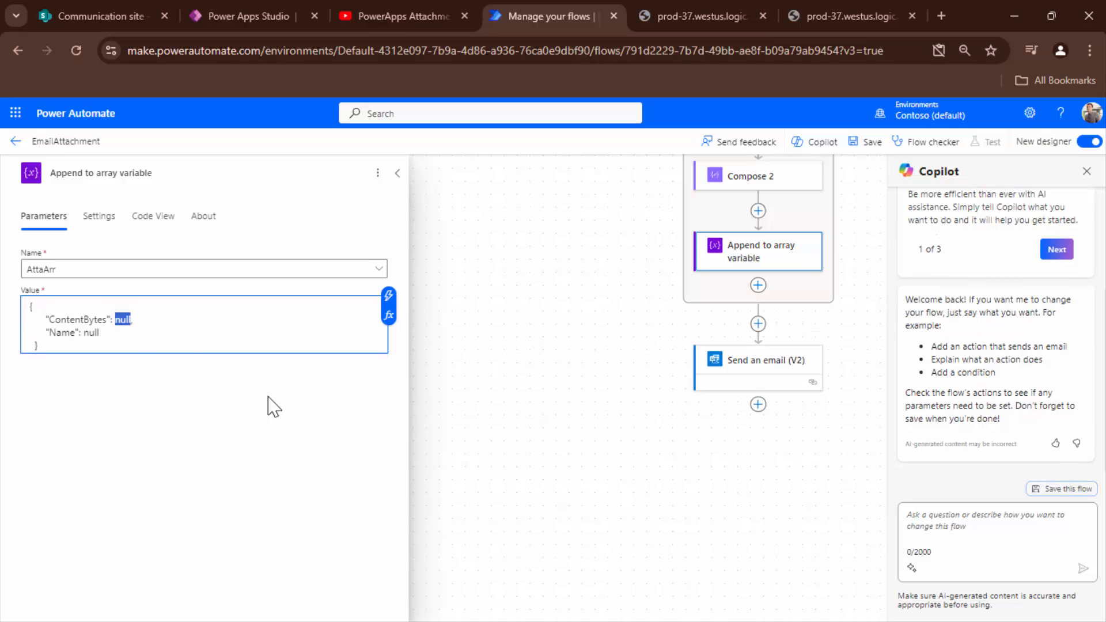
{"action": "key", "text": "BackSpace"}
{"action": "left_click", "coordinate": [389, 298]}
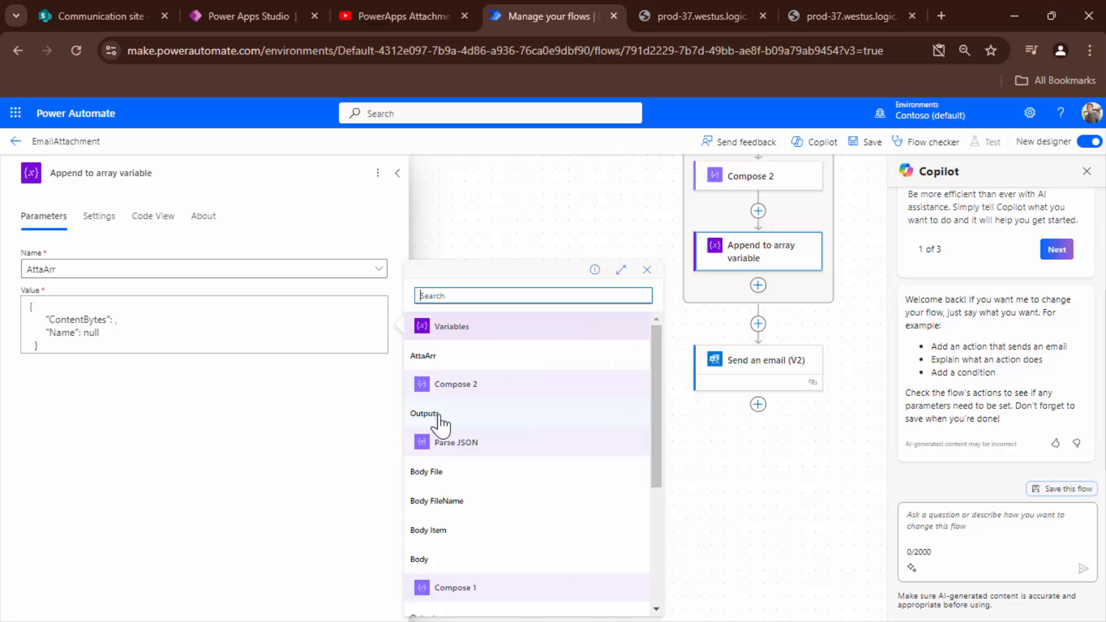
{"action": "left_click", "coordinate": [117, 320]}
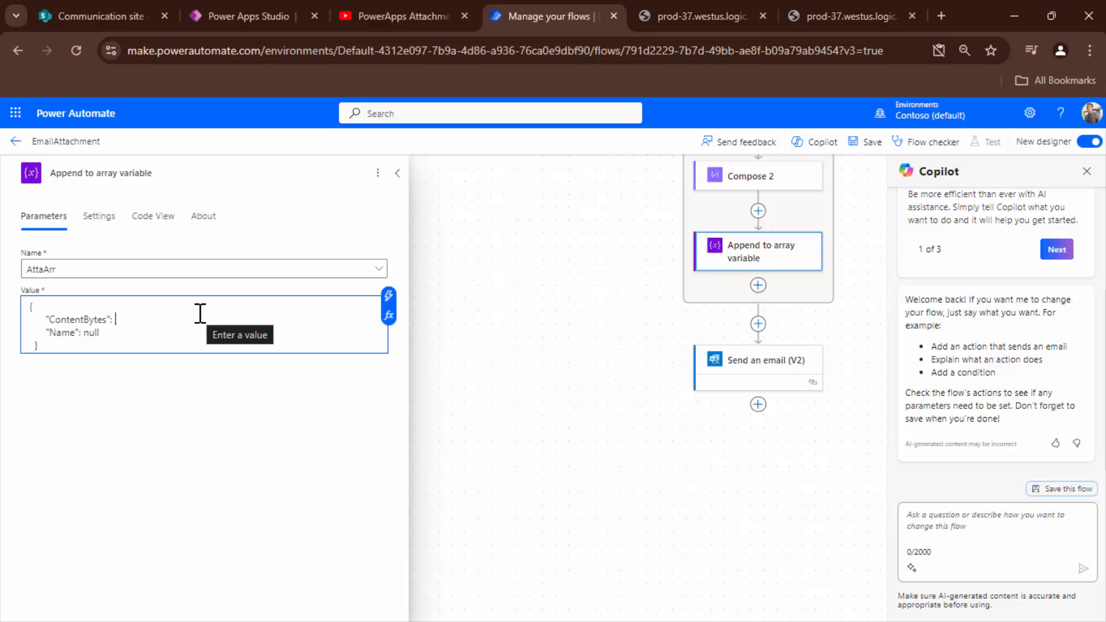
{"action": "type", "text": "base"}
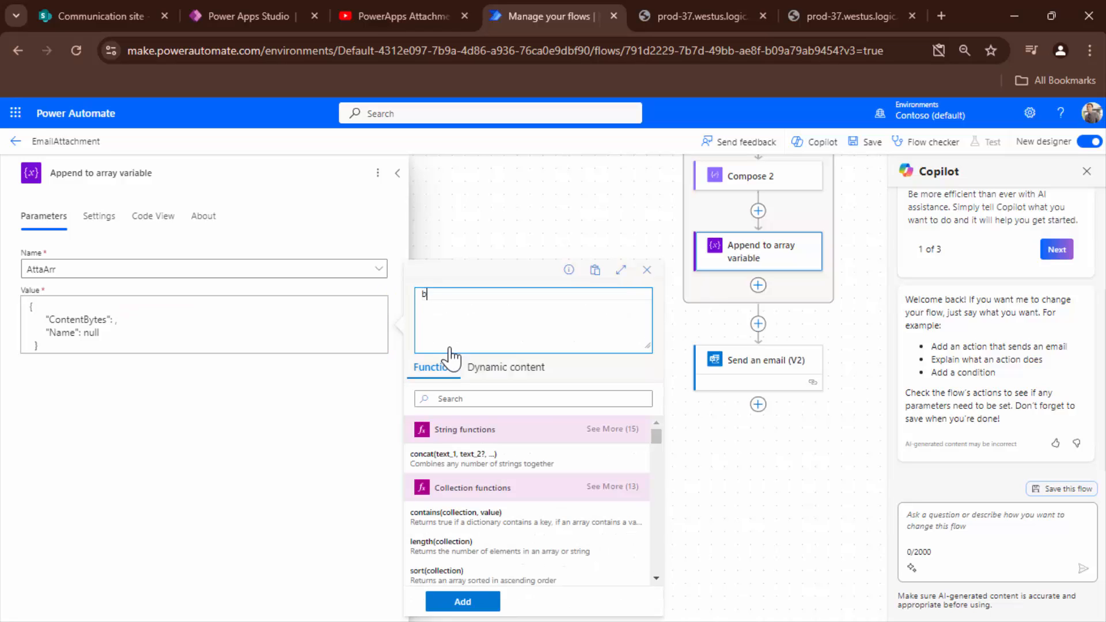
{"action": "left_click", "coordinate": [490, 319]}
{"action": "type", "text": "("}
{"action": "left_click", "coordinate": [490, 374]}
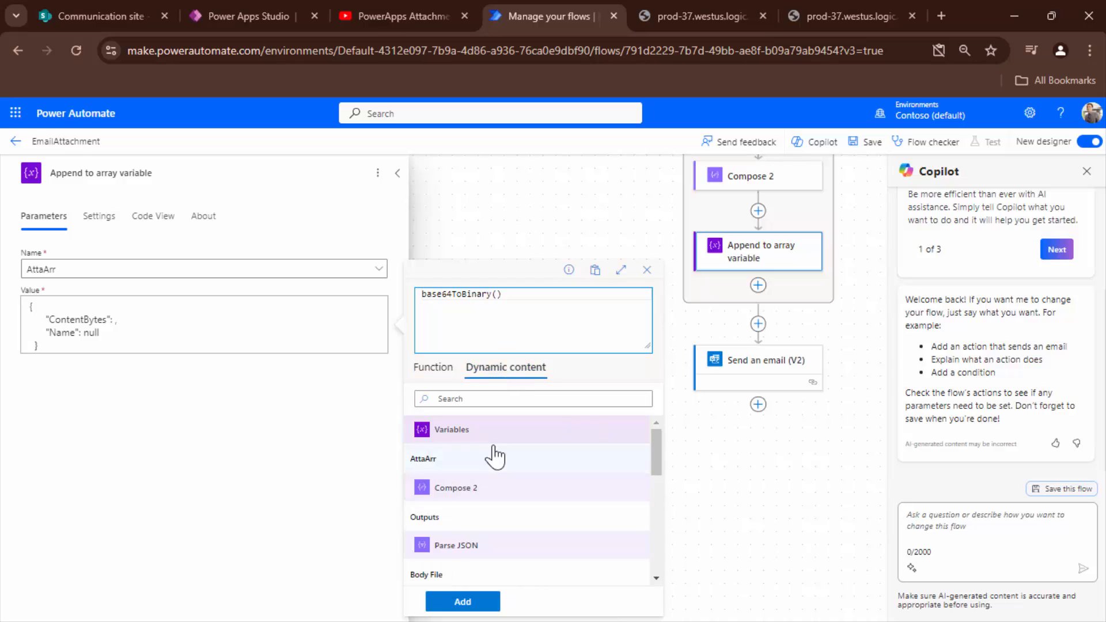
{"action": "left_click", "coordinate": [477, 518]}
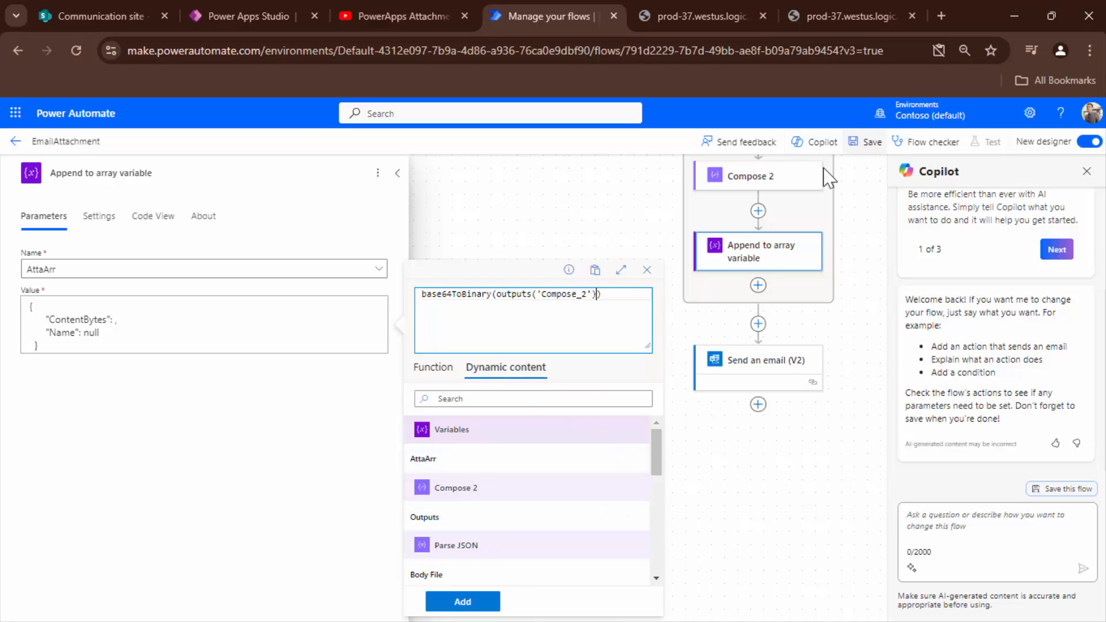
{"action": "left_click", "coordinate": [462, 601]}
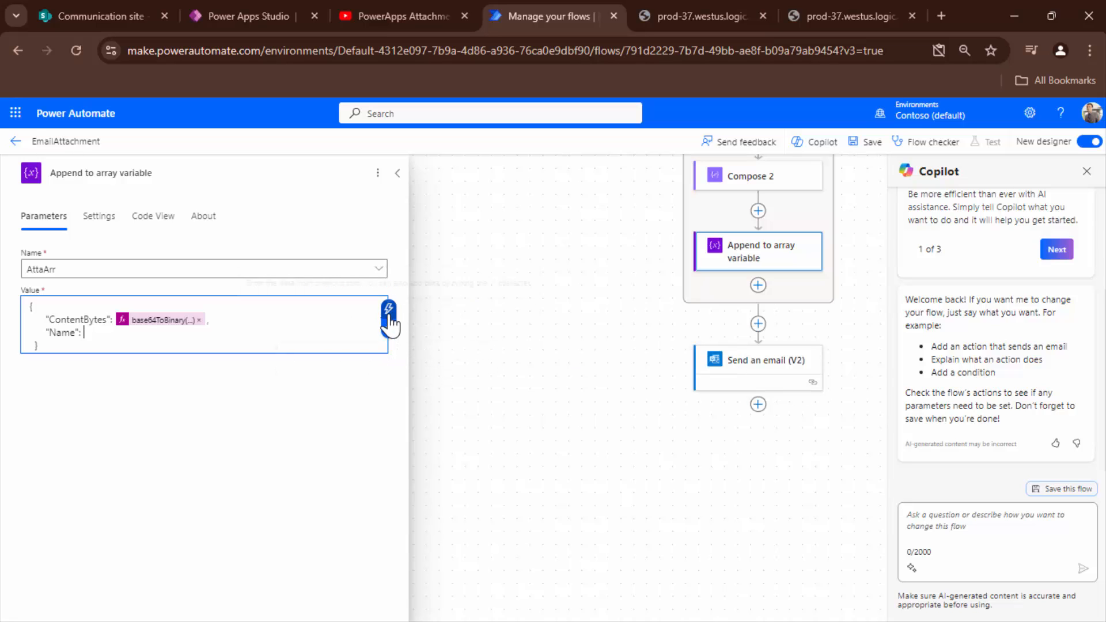
{"action": "left_click", "coordinate": [389, 315]}
{"action": "left_click", "coordinate": [444, 501]}
Step: Fill in the Send an email (V2) recipient, set the subject to TEST EMAIL, and enter TESTEMAIL as the body
{"action": "left_click", "coordinate": [804, 371]}
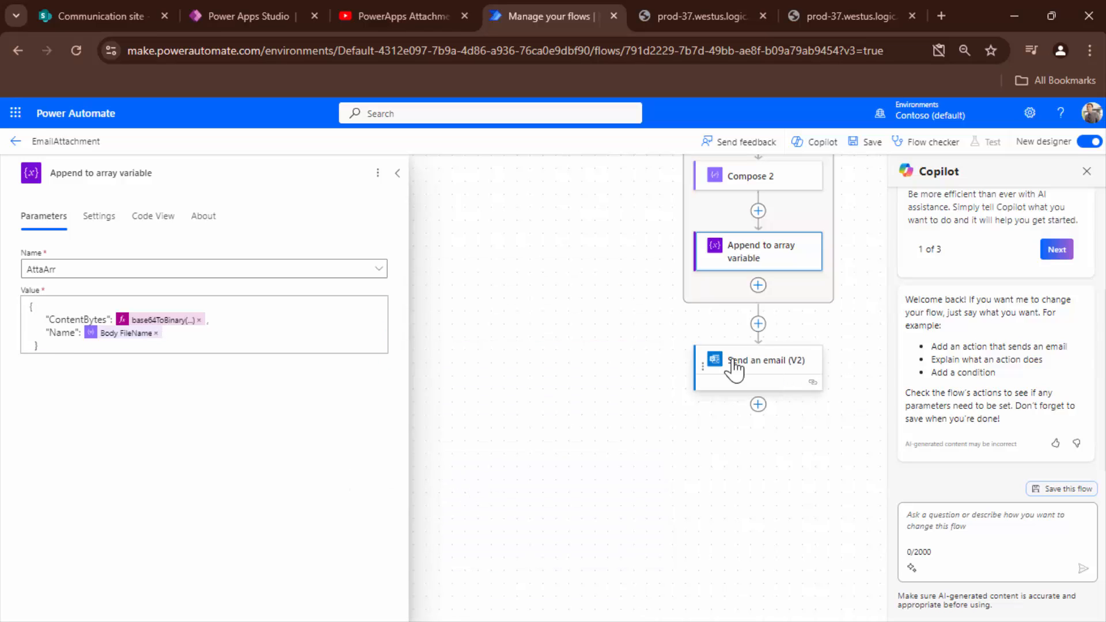
{"action": "left_click", "coordinate": [160, 270]}
{"action": "type", "text": "Alex"}
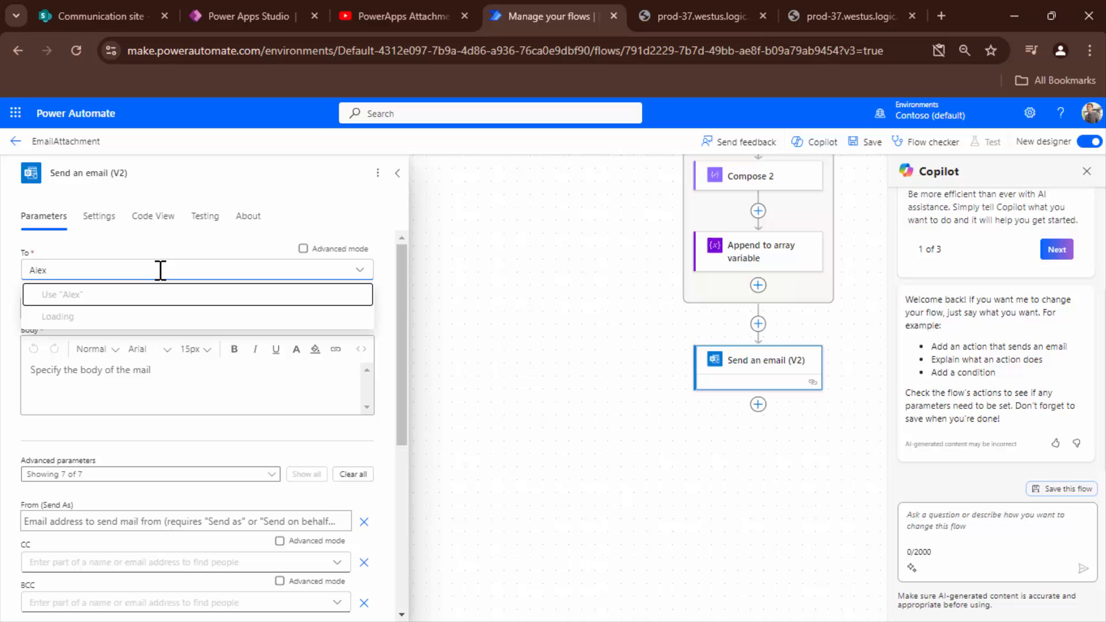
{"action": "left_click", "coordinate": [142, 319]}
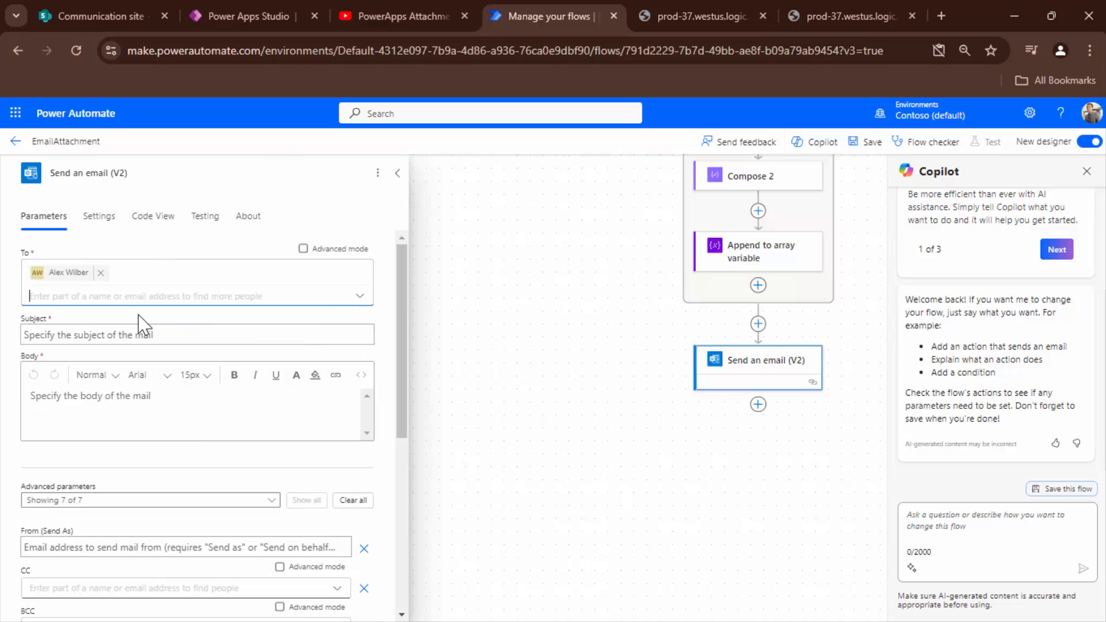
{"action": "left_click", "coordinate": [127, 331]}
{"action": "type", "text": "TEST EMAIL"}
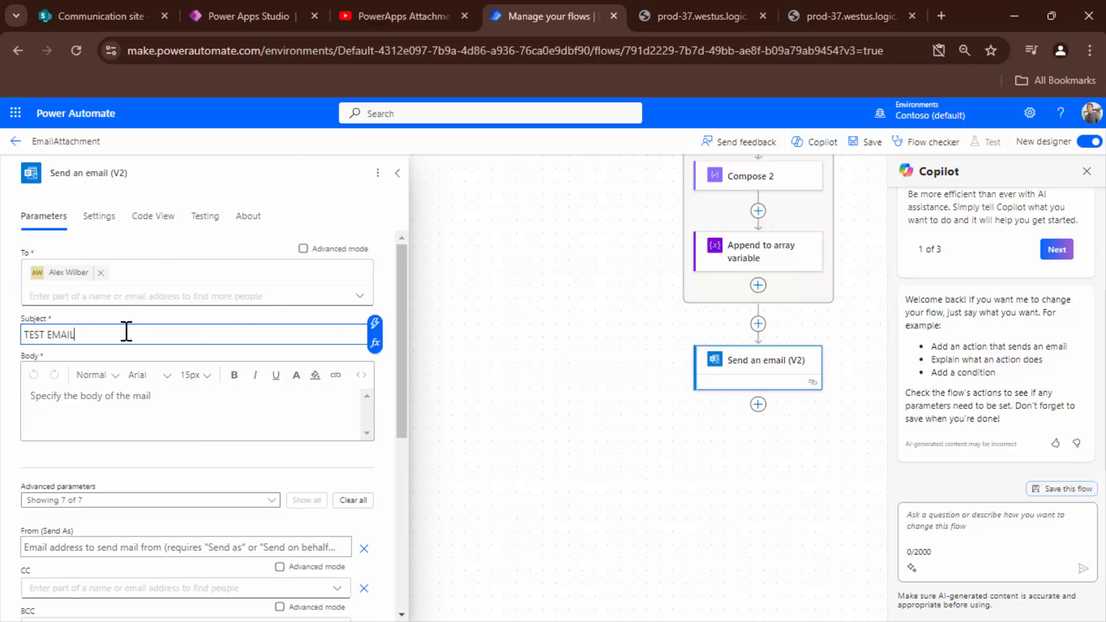
{"action": "left_click", "coordinate": [135, 409]}
{"action": "type", "text": "TESTEMAIL"}
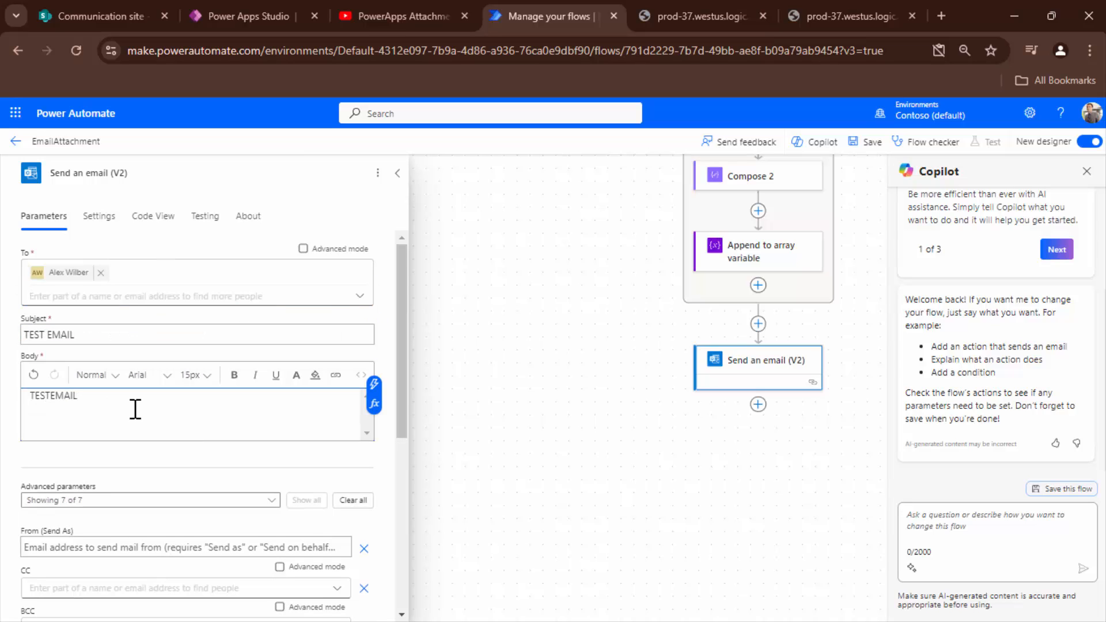
{"action": "scroll", "coordinate": [136, 410], "scroll_direction": "down", "scroll_amount": 3}
{"action": "left_click", "coordinate": [339, 511]}
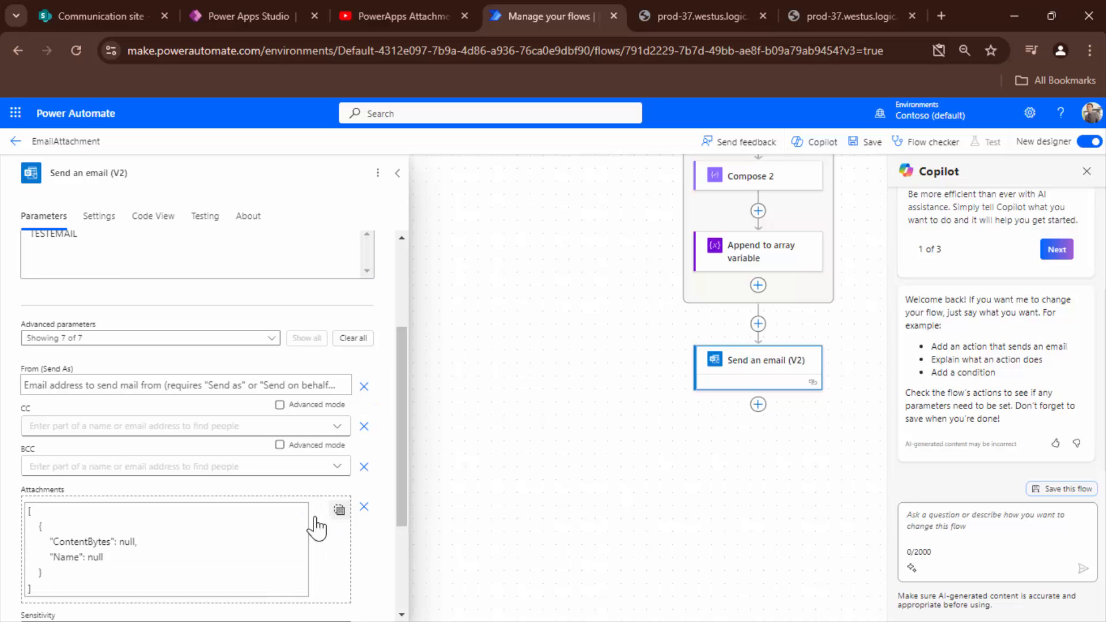
{"action": "left_click", "coordinate": [364, 507]}
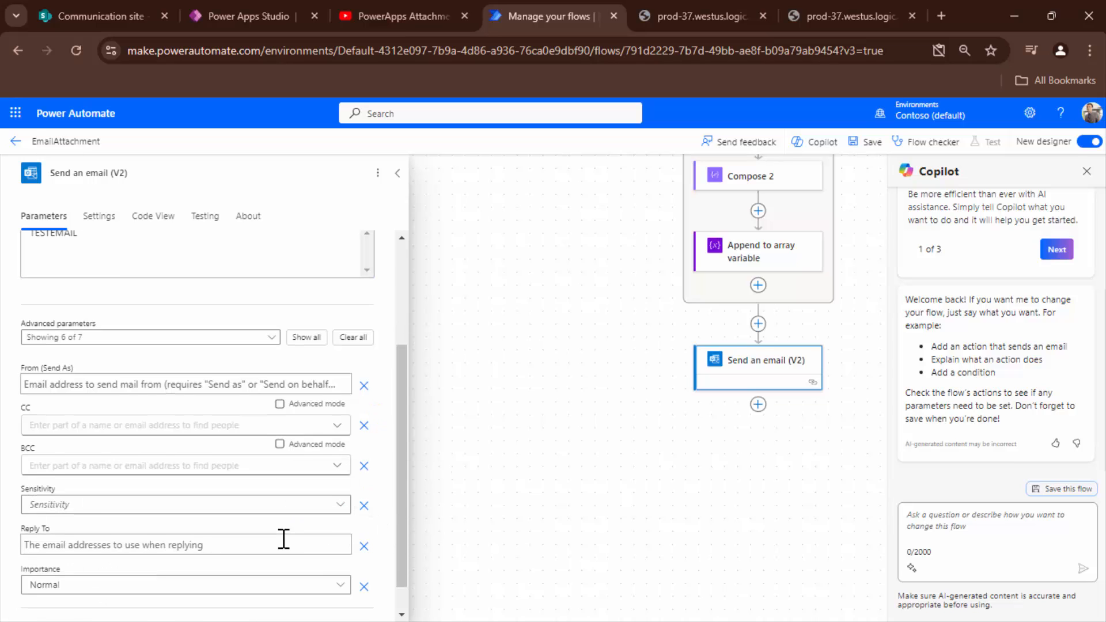
{"action": "scroll", "coordinate": [284, 538], "scroll_direction": "down", "scroll_amount": 1}
{"action": "scroll", "coordinate": [323, 488], "scroll_direction": "up", "scroll_amount": 3}
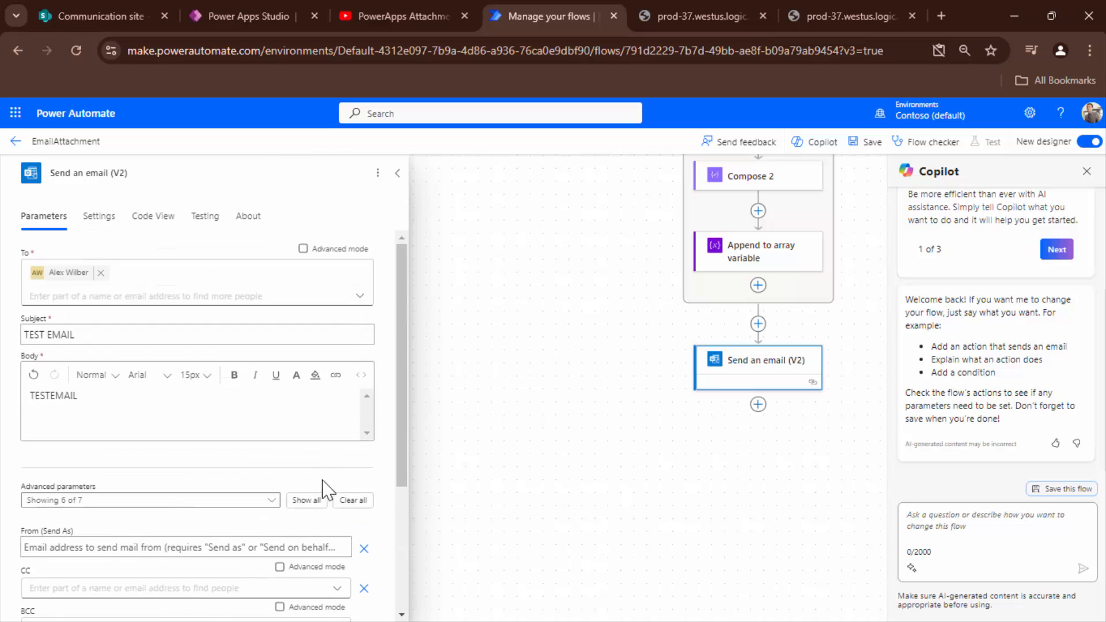
{"action": "left_click", "coordinate": [301, 501]}
Step: Replace the template array in the email action's Attachments with the AttaArr variable
{"action": "scroll", "coordinate": [340, 440], "scroll_direction": "down", "scroll_amount": 4}
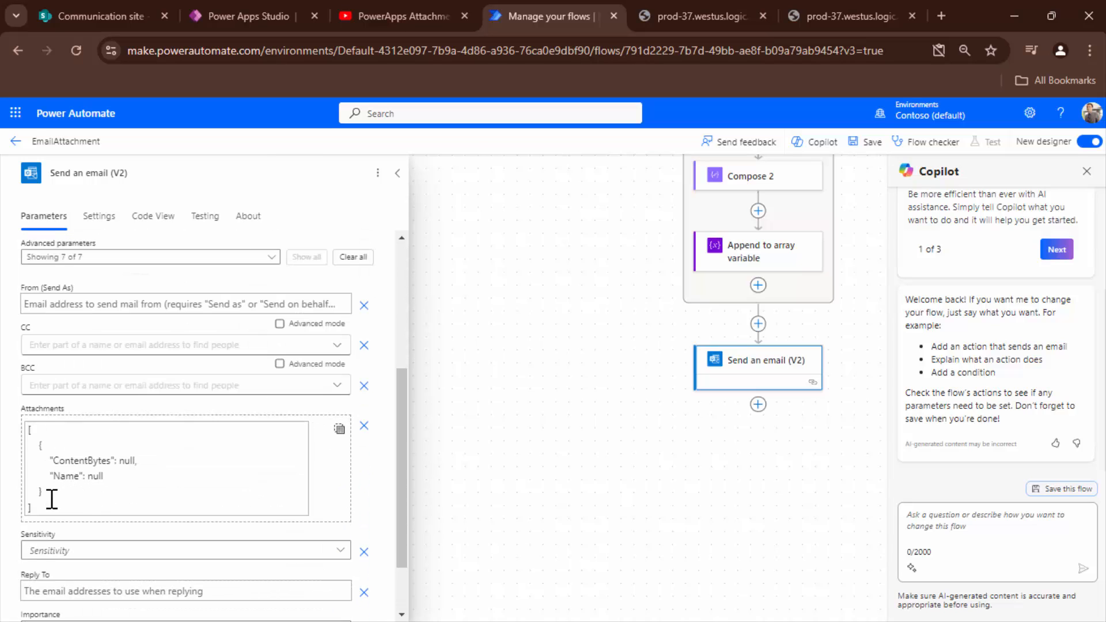
{"action": "left_click_drag", "start_coordinate": [51, 500], "coordinate": [13, 414]}
{"action": "key", "text": "BackSpace"}
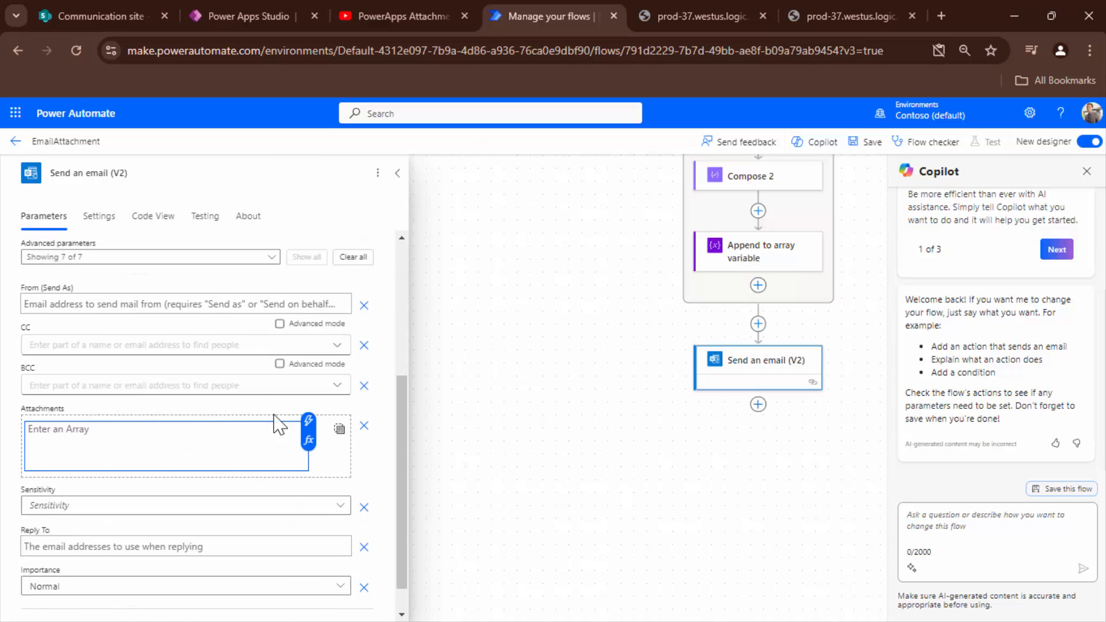
{"action": "left_click", "coordinate": [308, 422]}
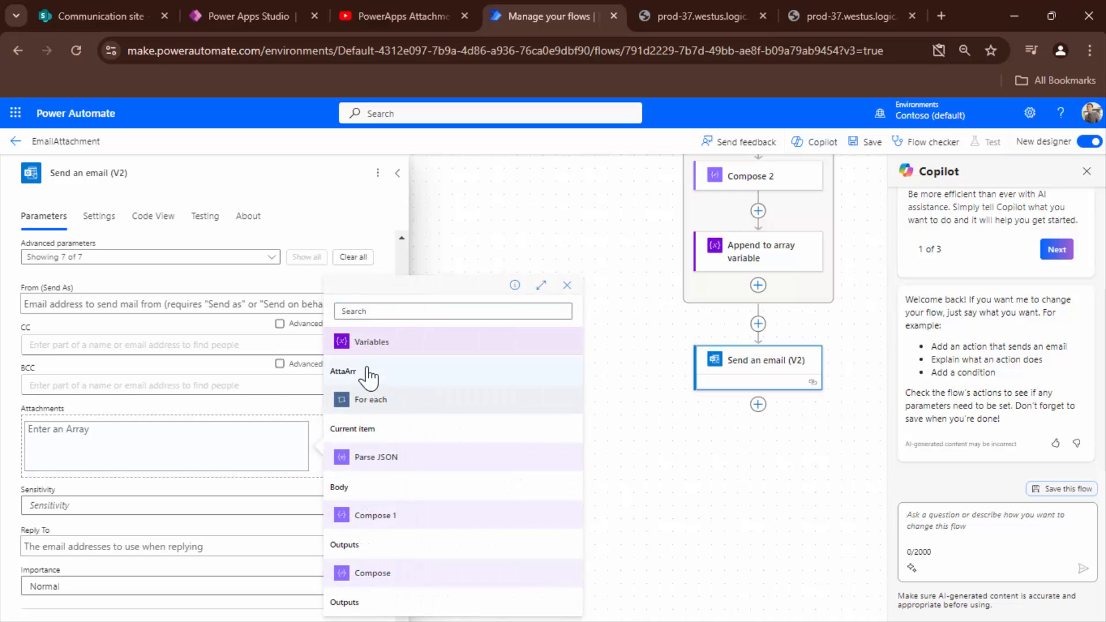
{"action": "left_click", "coordinate": [369, 339]}
Step: Save the EmailAttachment flow and try to test it automatically with the most recent successful trigger
{"action": "scroll", "coordinate": [521, 436], "scroll_direction": "up", "scroll_amount": 4}
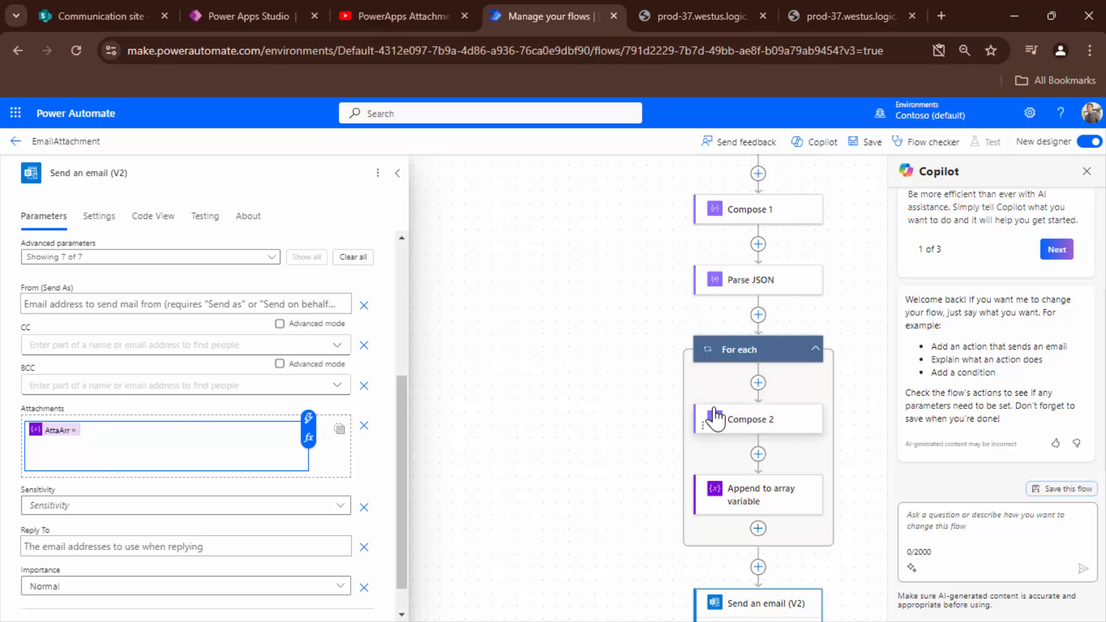
{"action": "left_click", "coordinate": [871, 144]}
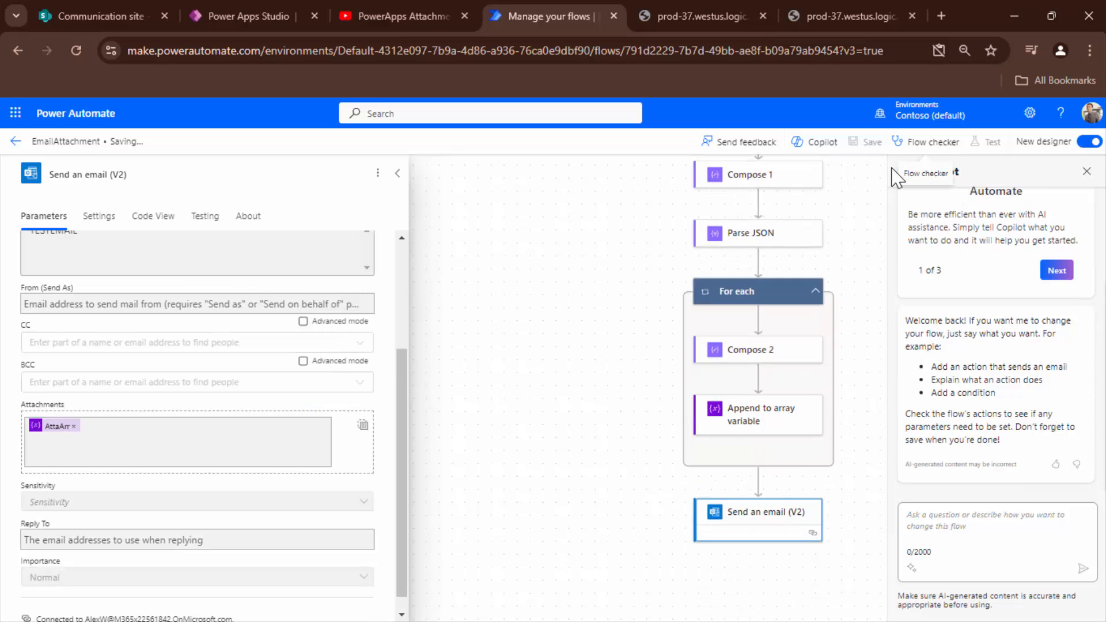
{"action": "left_click", "coordinate": [925, 214]}
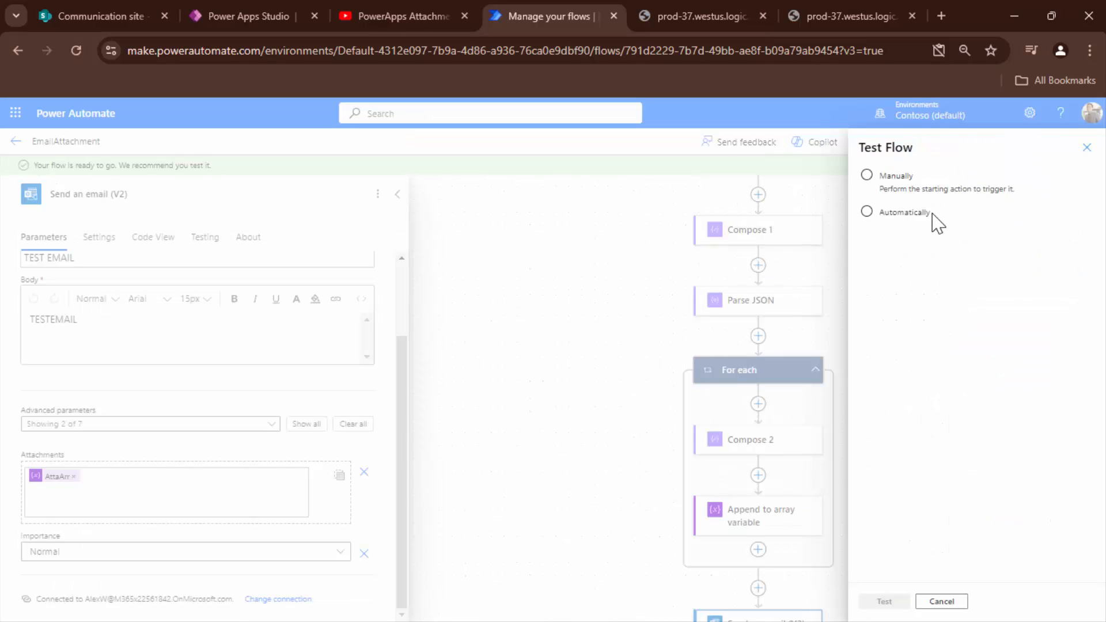
{"action": "left_click", "coordinate": [903, 233]}
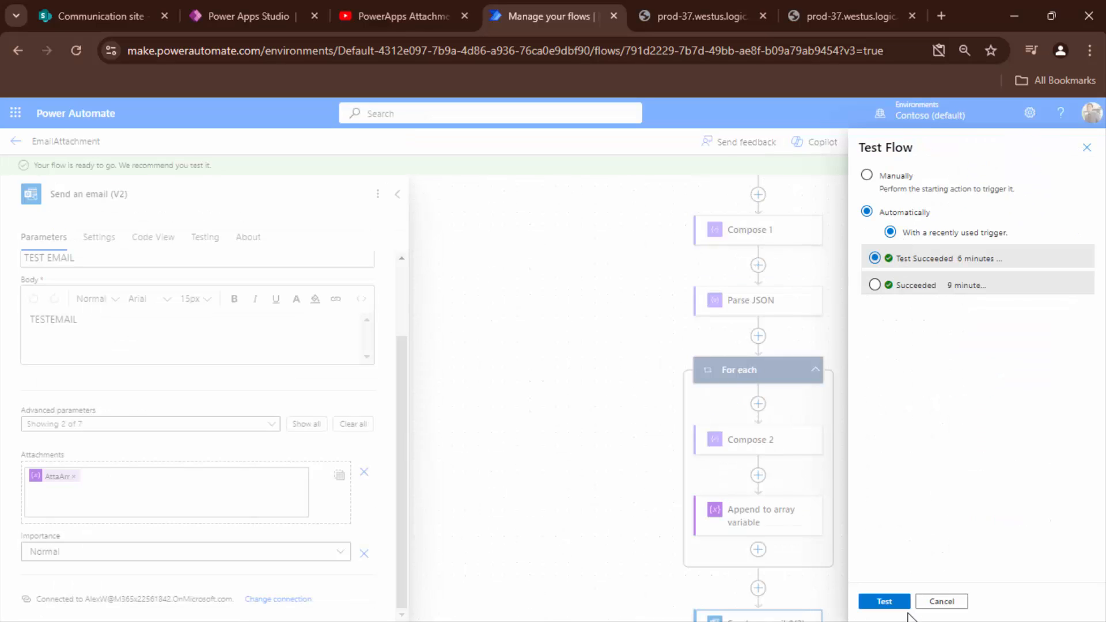
{"action": "left_click", "coordinate": [885, 604]}
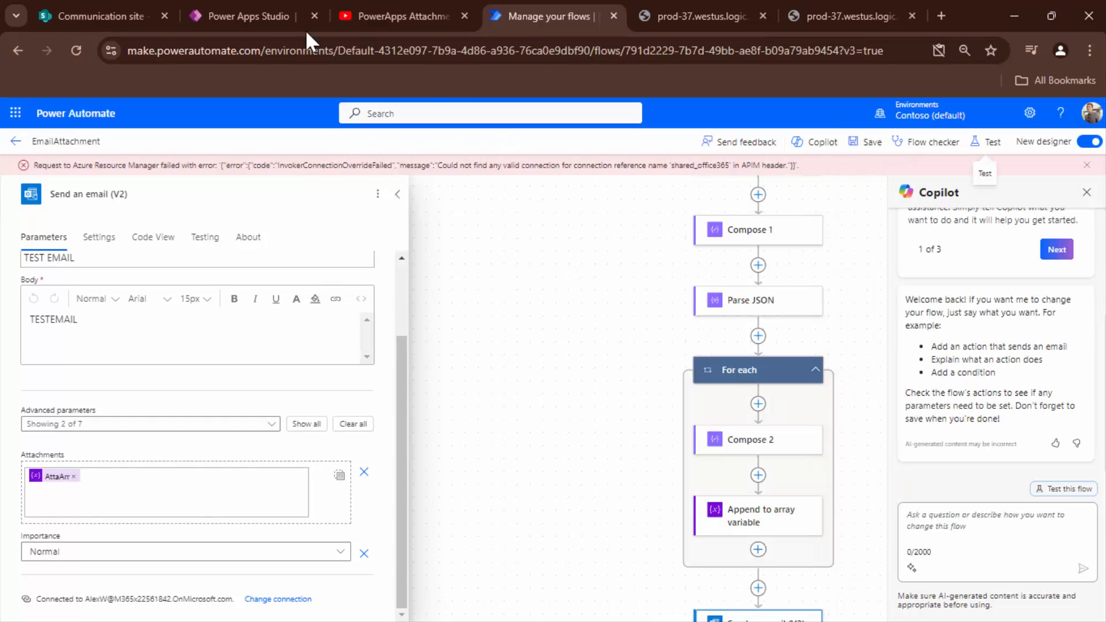
Step: Switch to Power Apps Studio, leave the app preview, and refresh the EmailAttachment flow connection in the app
{"action": "left_click", "coordinate": [270, 18]}
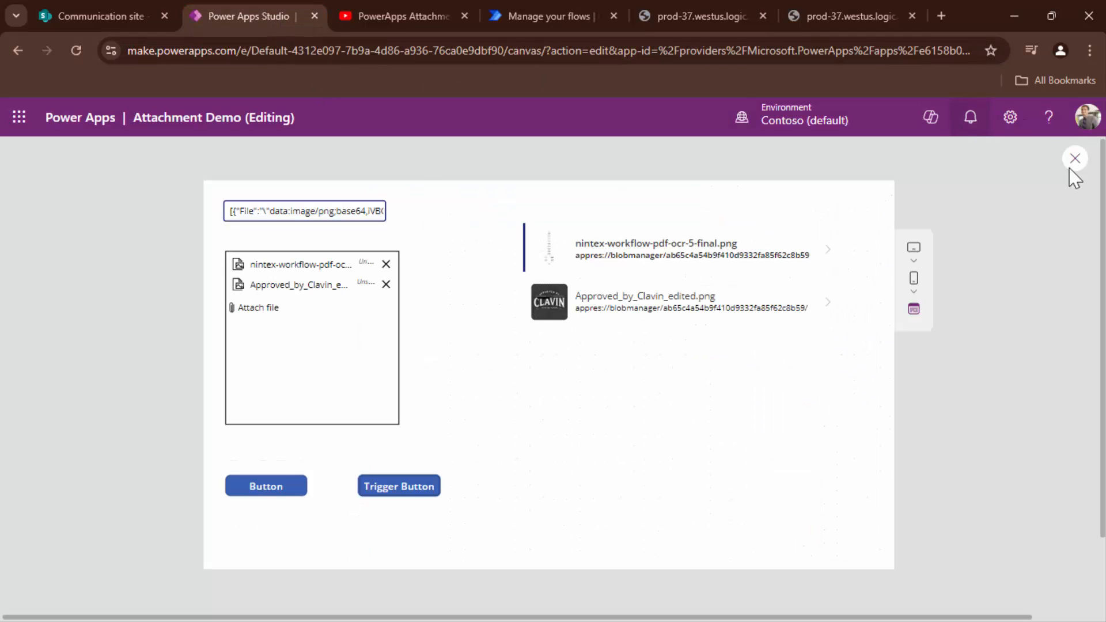
{"action": "left_click", "coordinate": [1072, 168]}
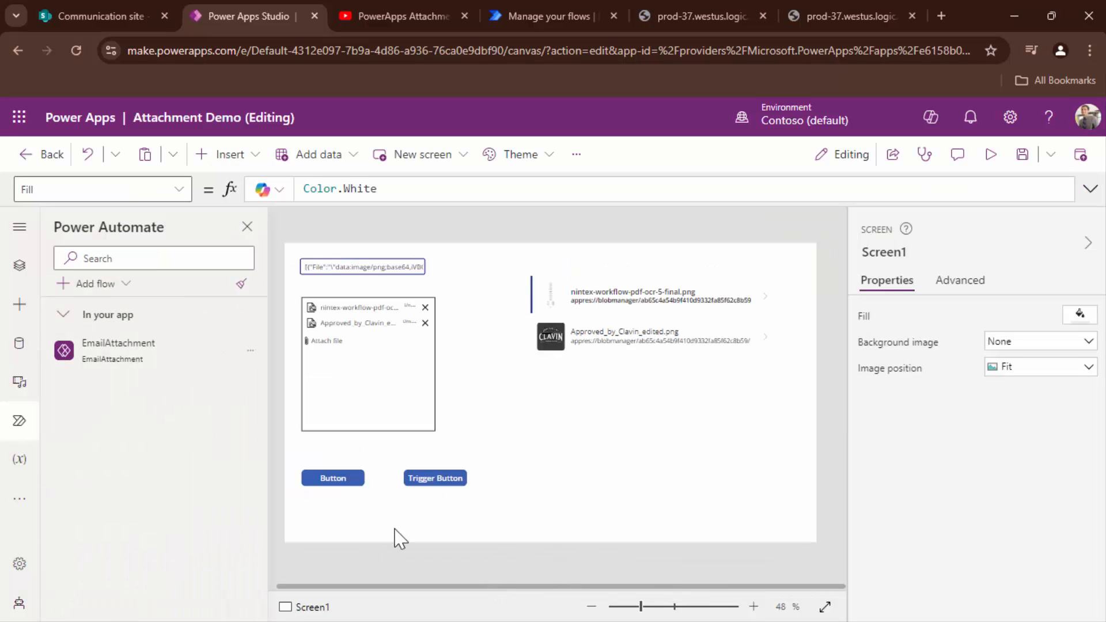
{"action": "left_click", "coordinate": [450, 480]}
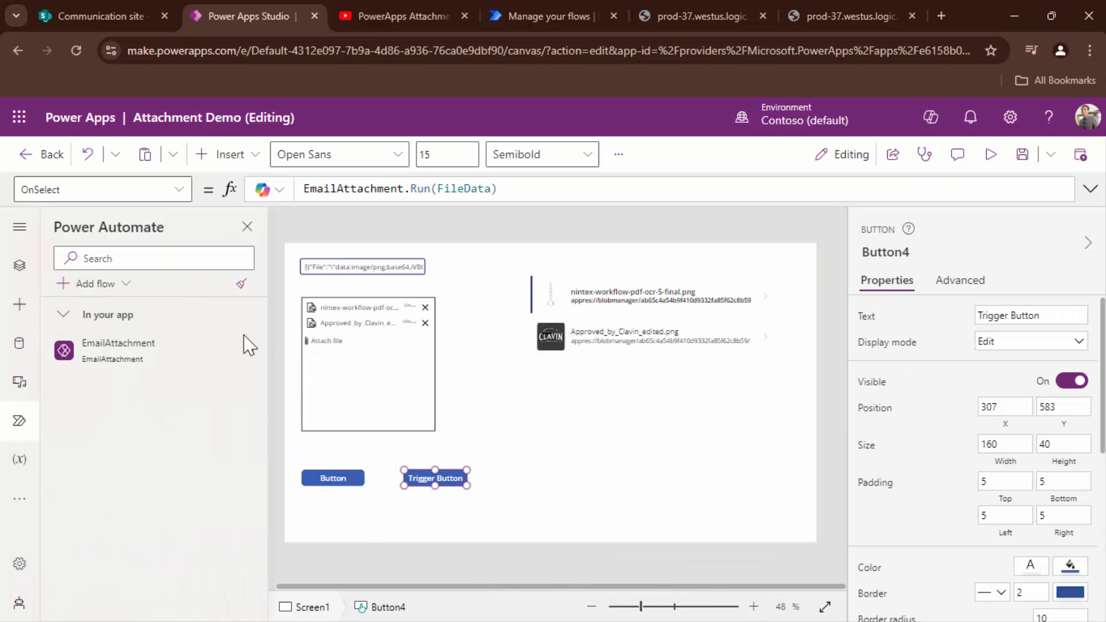
{"action": "left_click", "coordinate": [251, 352]}
{"action": "left_click", "coordinate": [280, 408]}
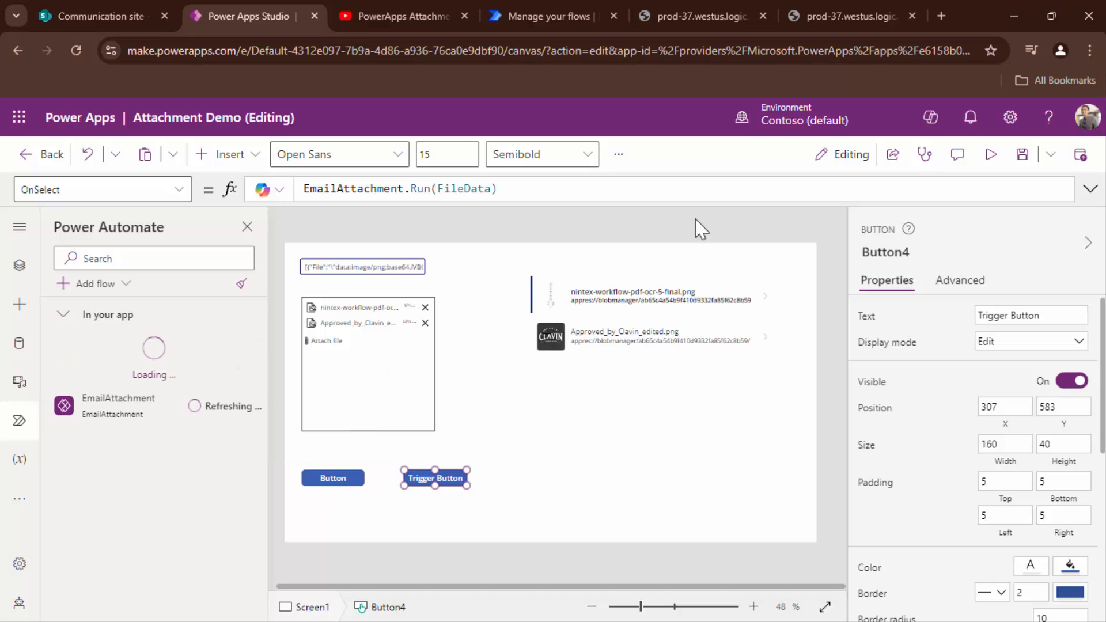
Step: Re-enter the Trigger Button's OnSelect formula as EmailAttachment.Run(FileData)
{"action": "left_click", "coordinate": [599, 182]}
{"action": "key", "text": "ctrl+a"}
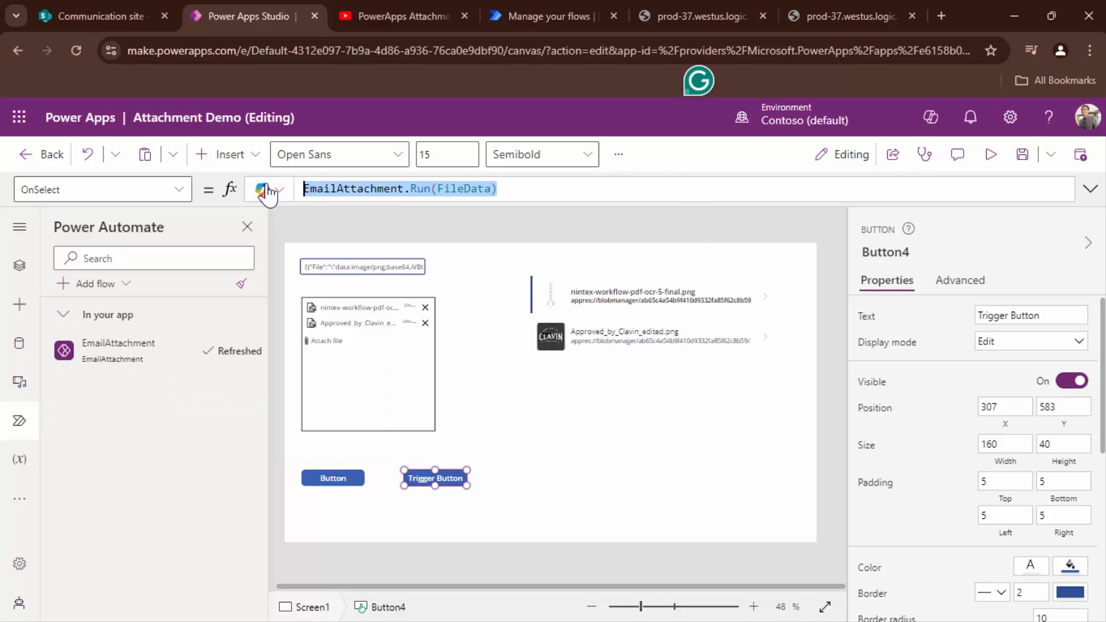
{"action": "key", "text": "BackSpace"}
{"action": "type", "text": "Email"}
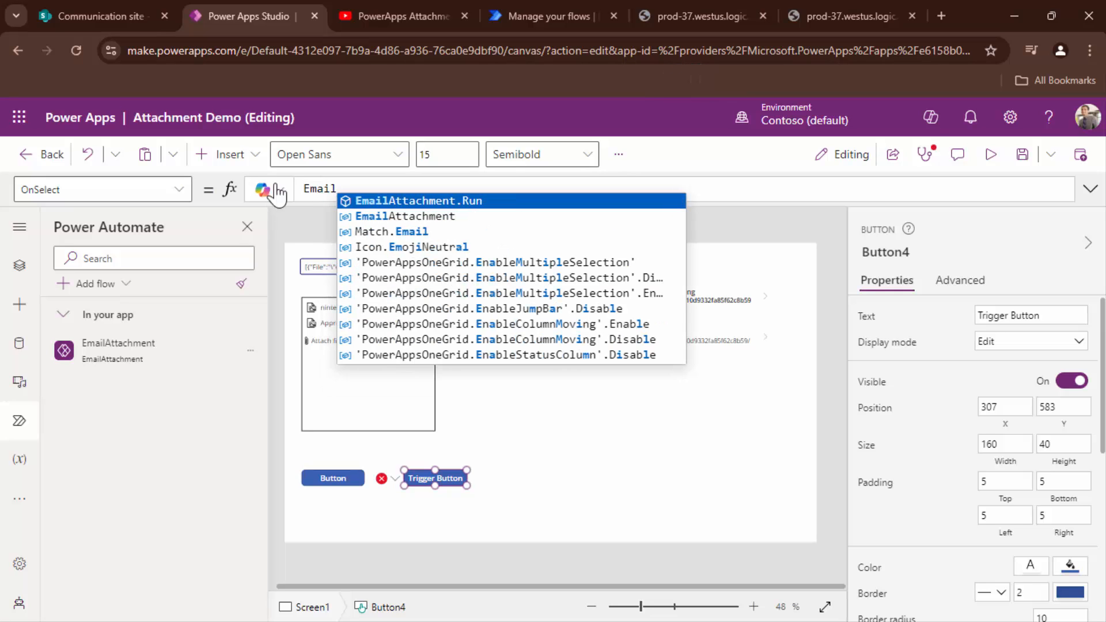
{"action": "left_click", "coordinate": [386, 200]}
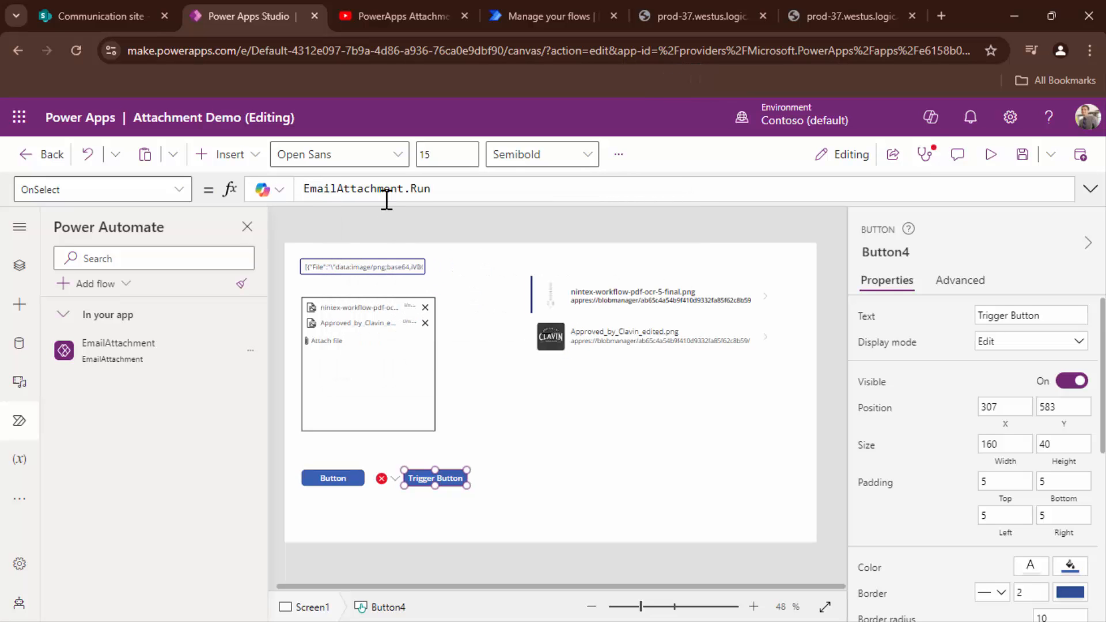
{"action": "type", "text": "FileData_"}
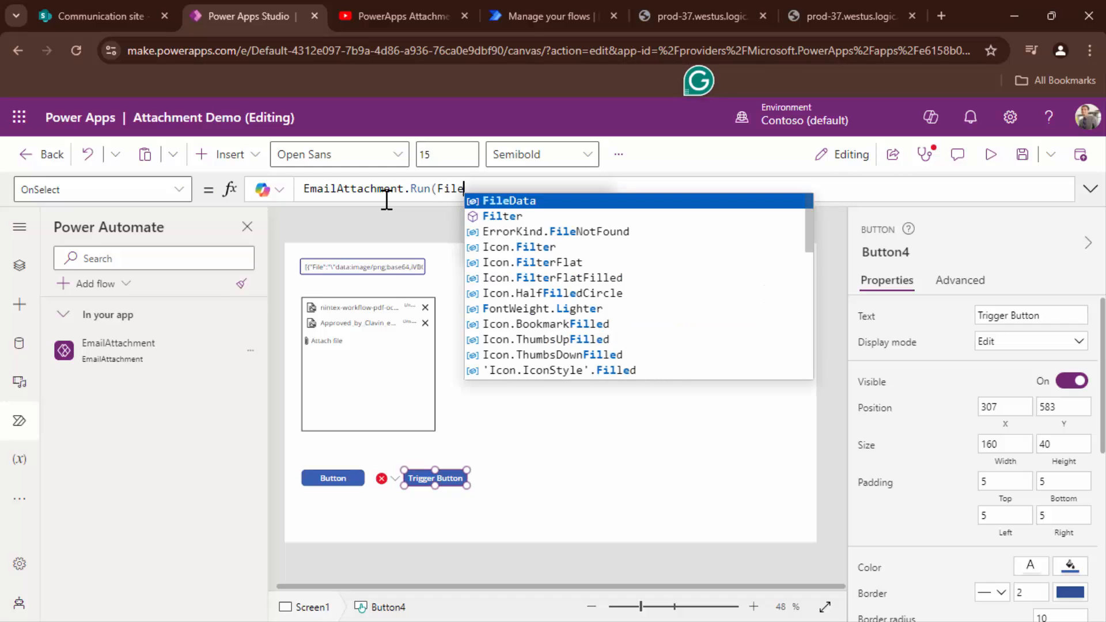
{"action": "key", "text": "BackSpace"}
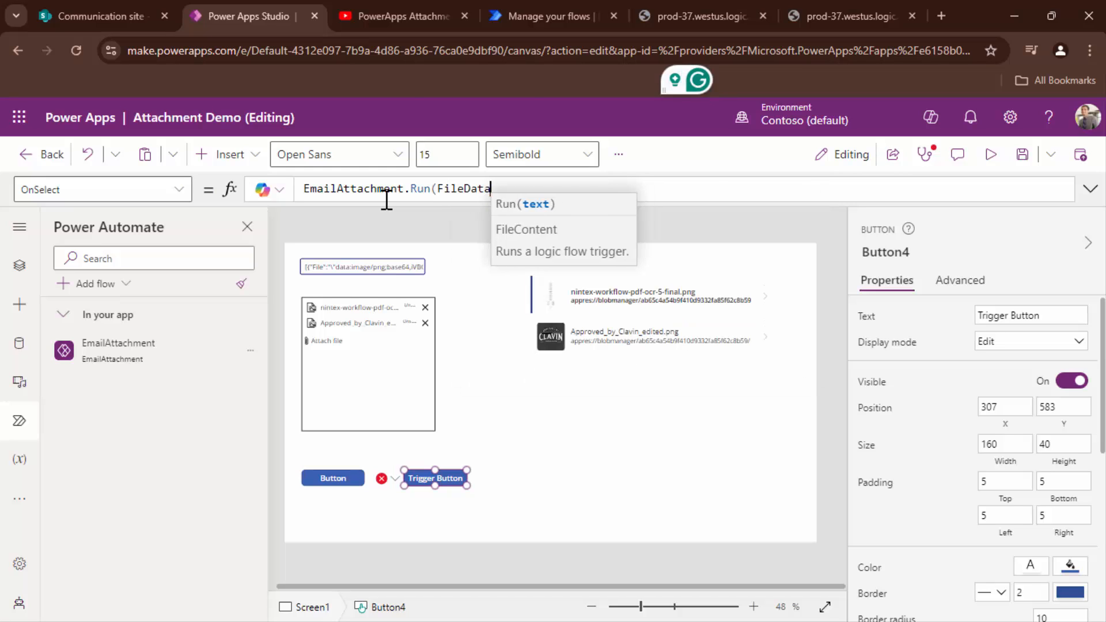
{"action": "type", "text": ")"}
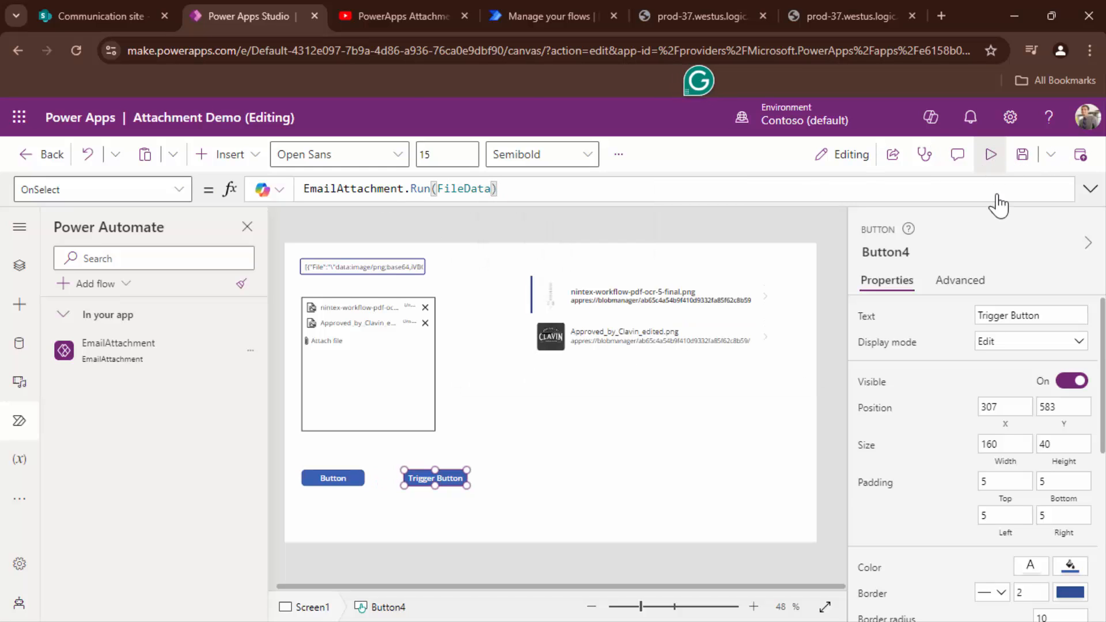
Step: Preview the app, run the flow with Trigger Button, and return to the editor
{"action": "left_click", "coordinate": [991, 155]}
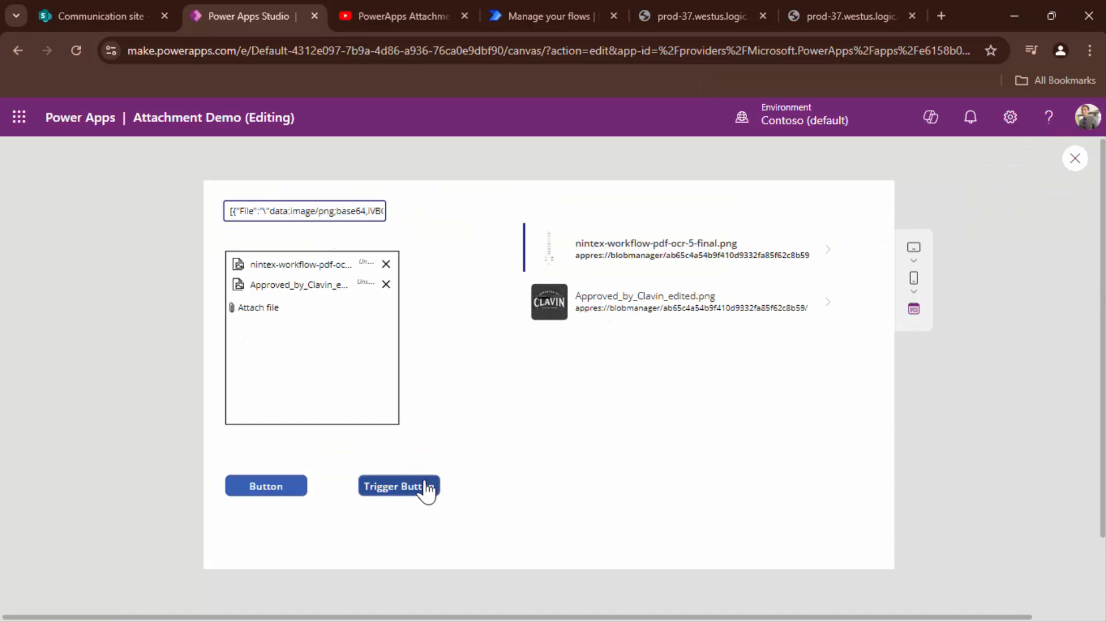
{"action": "left_click", "coordinate": [423, 492]}
{"action": "left_click", "coordinate": [1073, 159]}
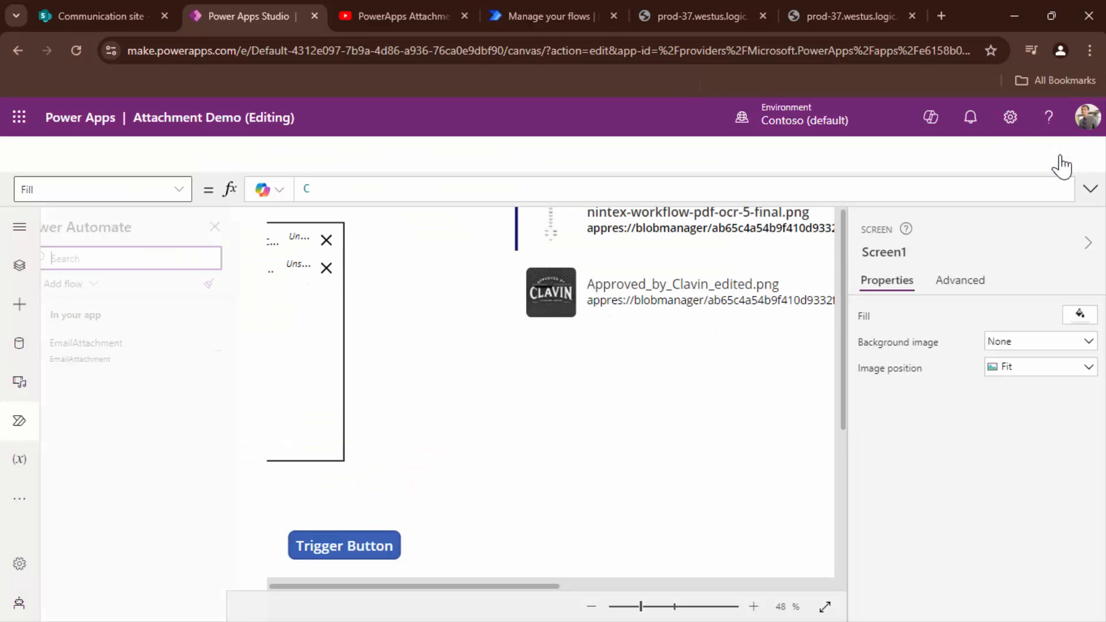
Step: Switch to Power Automate and open the most recent EmailAttachment run from the run history to check its actions
{"action": "left_click", "coordinate": [593, 16]}
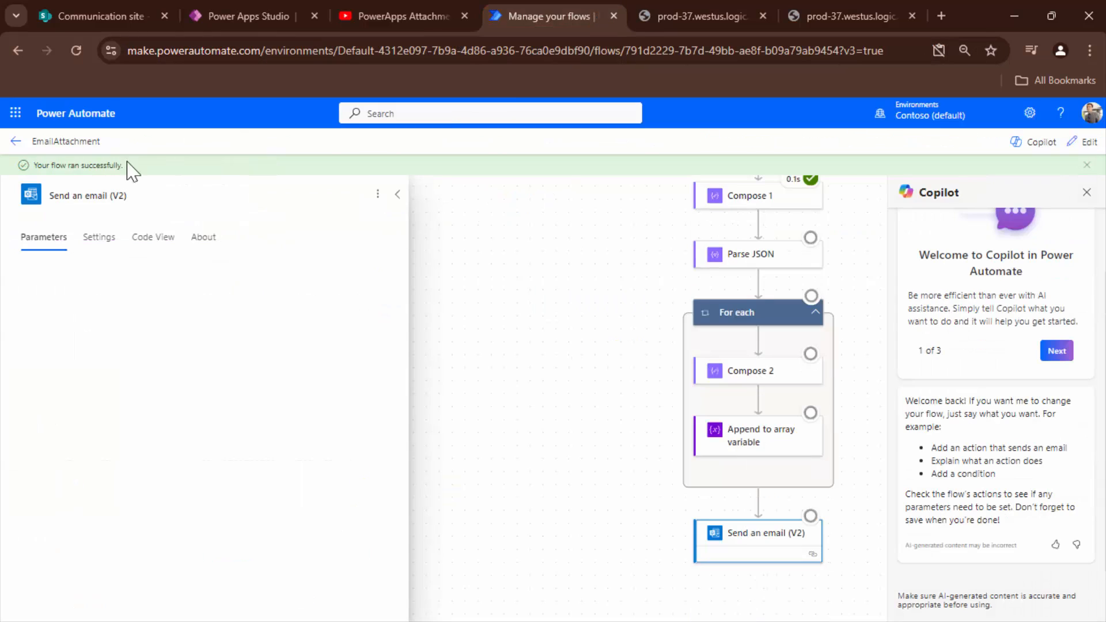
{"action": "left_click", "coordinate": [16, 141]}
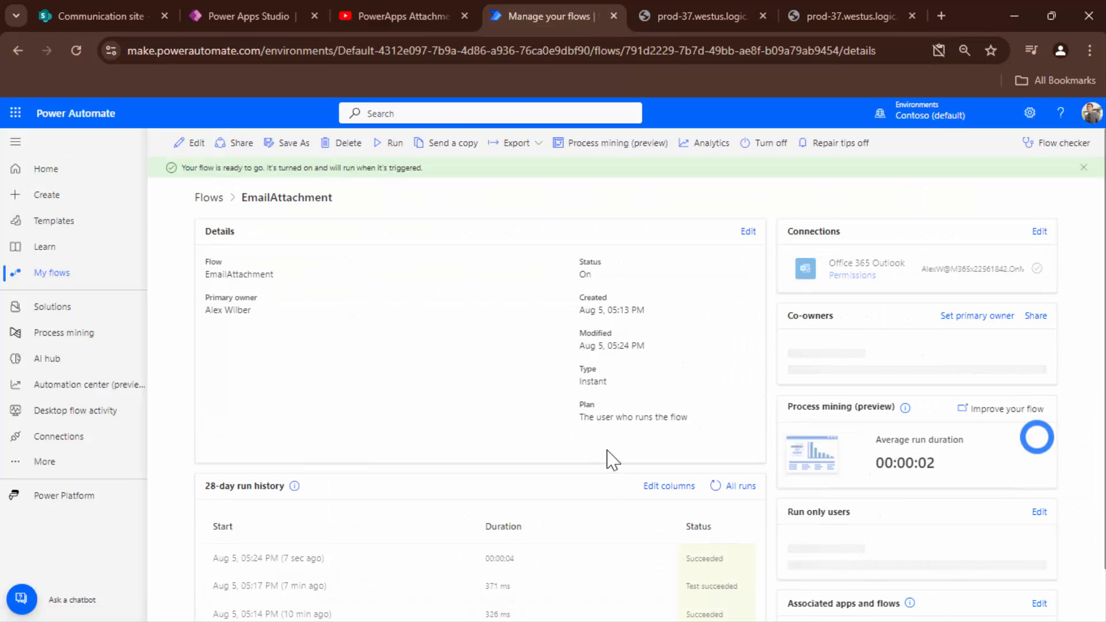
{"action": "left_click", "coordinate": [316, 558]}
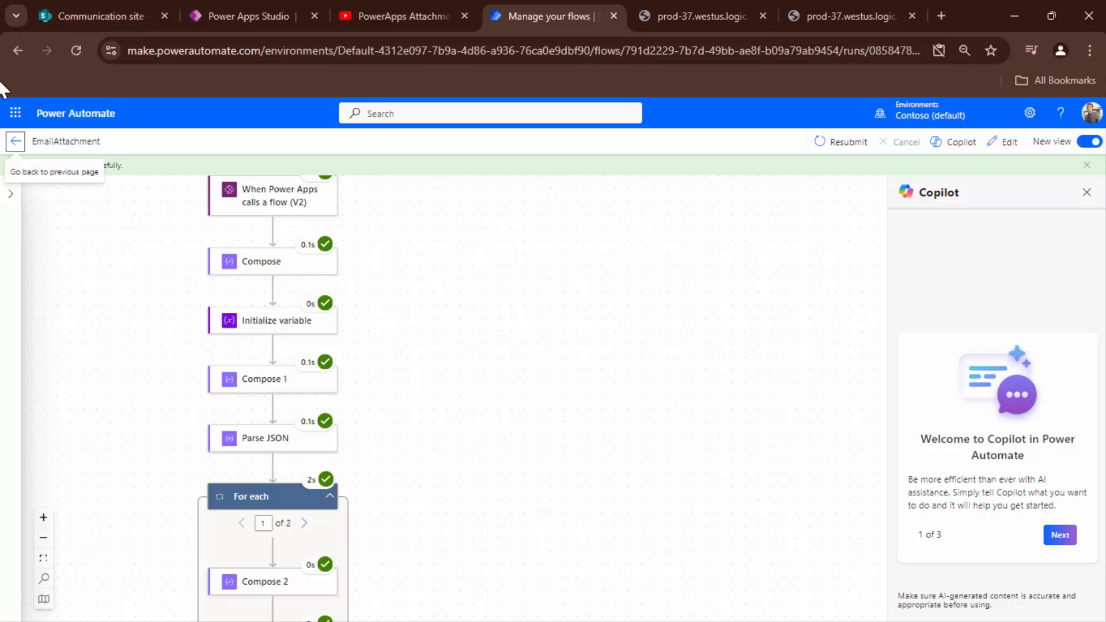
Step: Switch to Outlook and open the newest TEST EMAIL message to check its attachments
{"action": "left_click", "coordinate": [15, 114]}
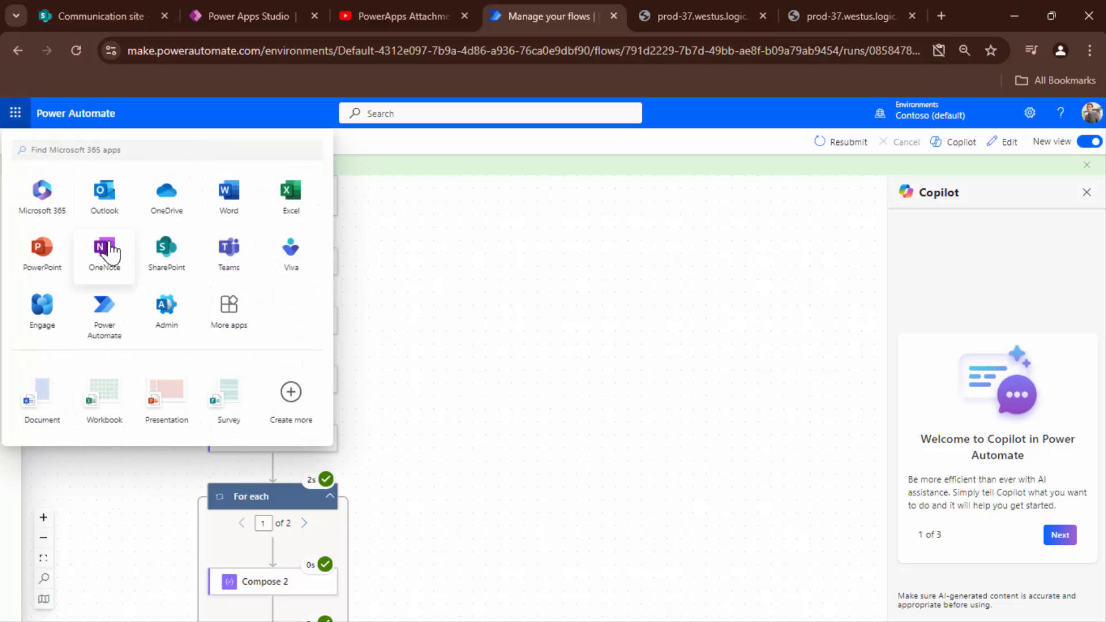
{"action": "left_click", "coordinate": [93, 206]}
{"action": "left_click", "coordinate": [772, 13]}
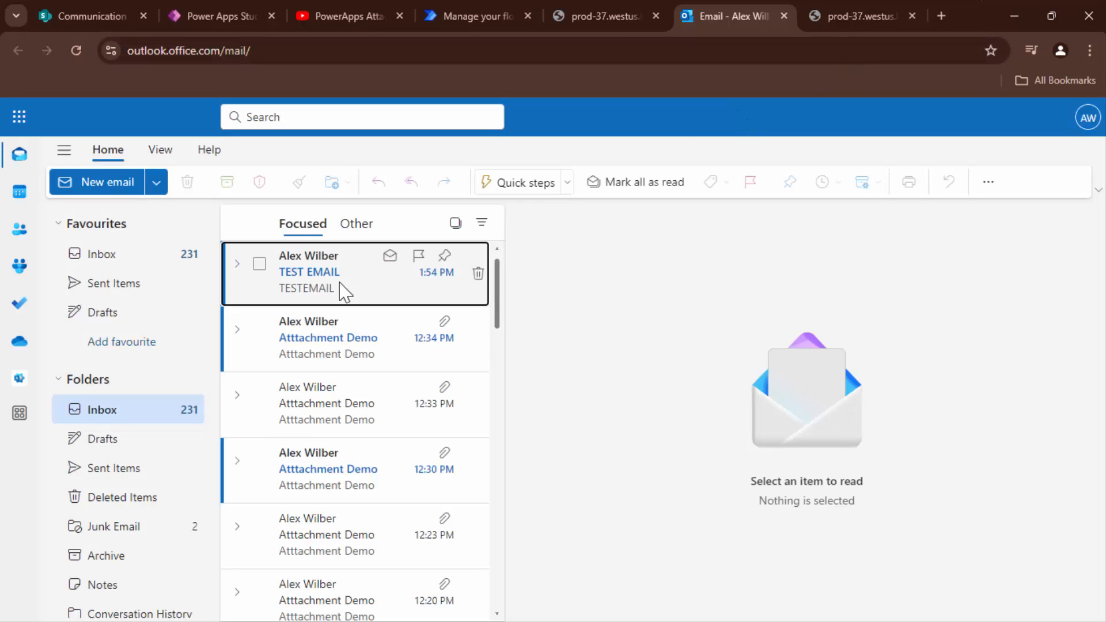
{"action": "left_click", "coordinate": [369, 265]}
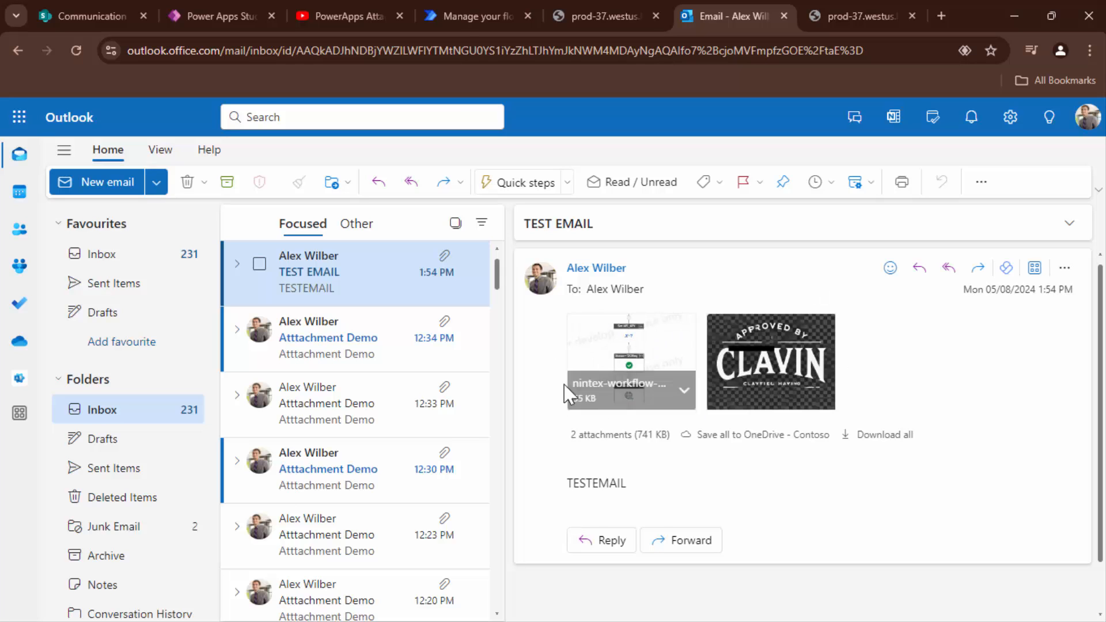
Step: Preview the app in Power Apps Studio, remove both existing attachments, and attach two PDF files, including Trips_Flight_DownloadETicket.pdf
{"action": "left_click", "coordinate": [258, 16]}
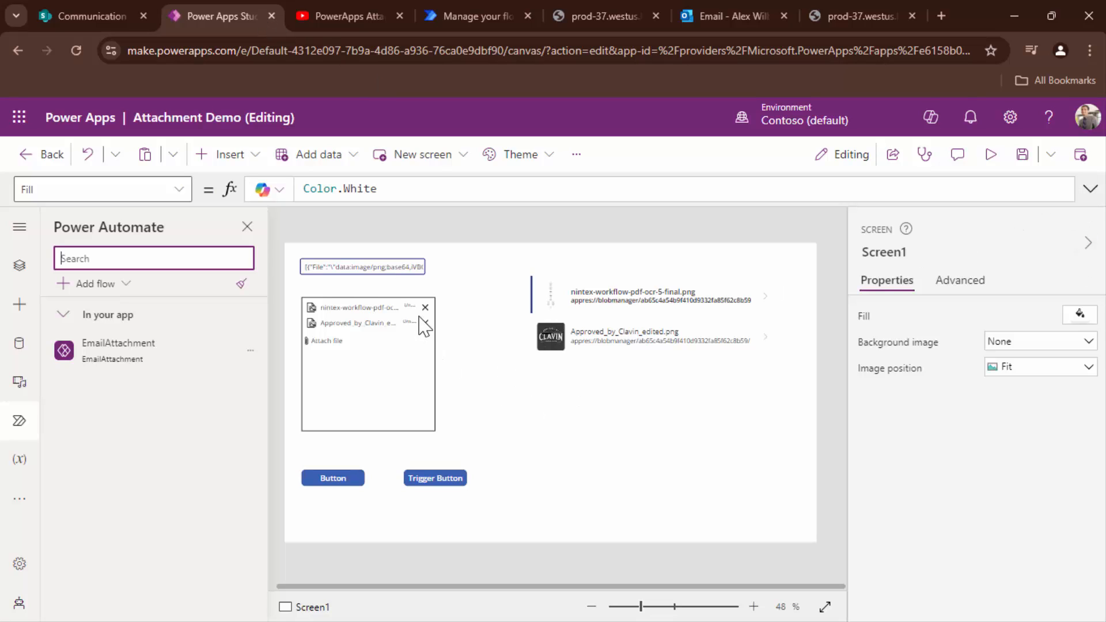
{"action": "left_click", "coordinate": [990, 155]}
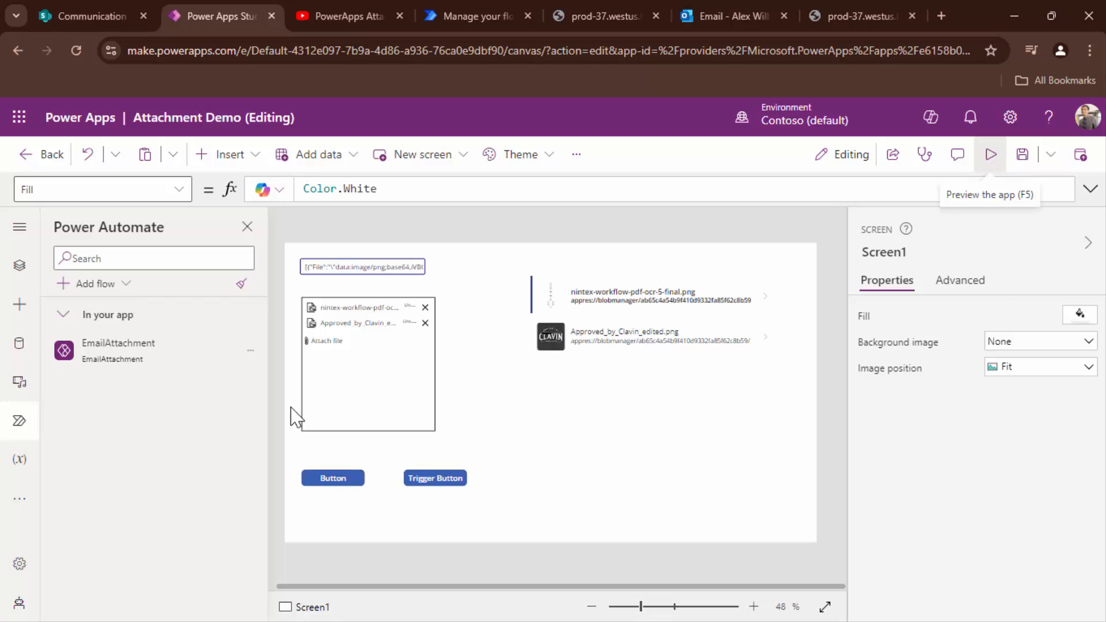
{"action": "left_click", "coordinate": [385, 265]}
{"action": "left_click", "coordinate": [385, 266]}
{"action": "left_click", "coordinate": [266, 491]}
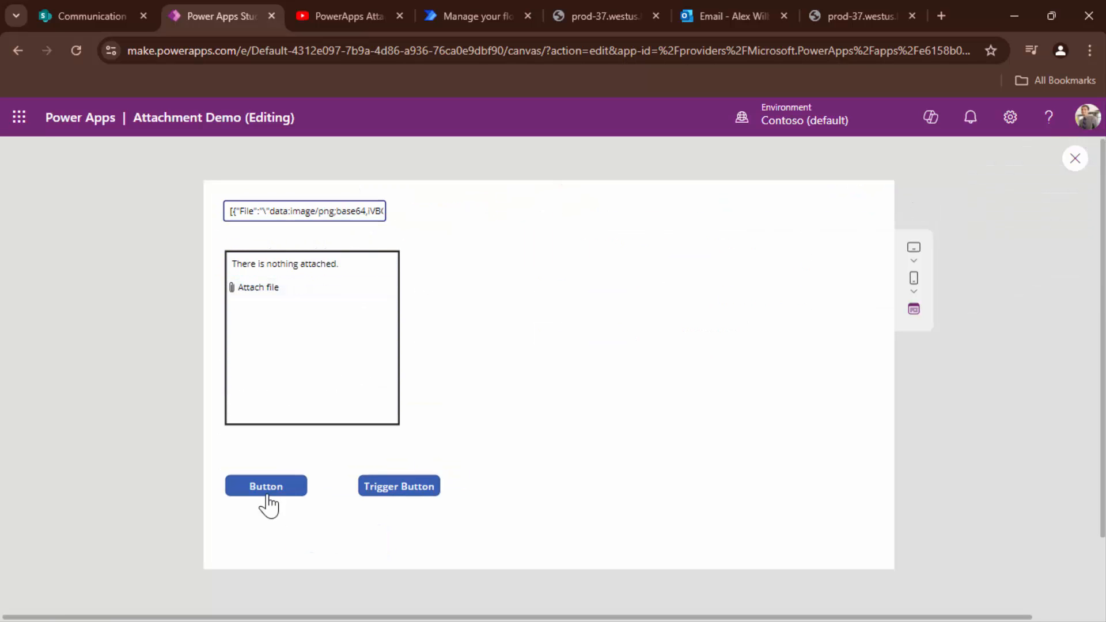
{"action": "left_click", "coordinate": [284, 296]}
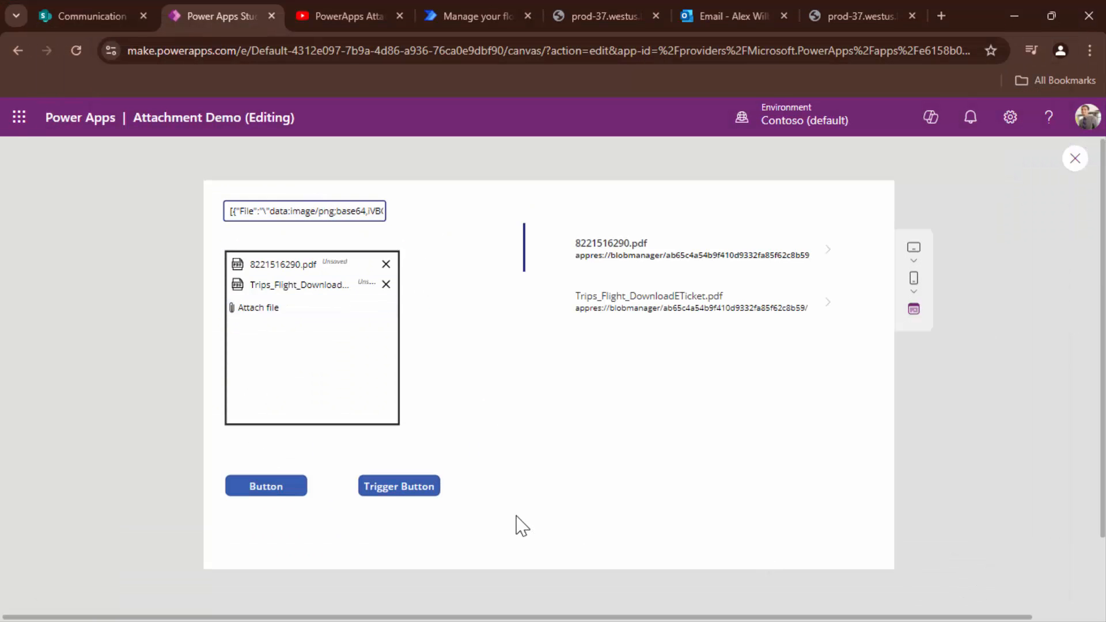
Step: Collect the new files with Button, run the flow with Trigger Button, and check the newest TEST EMAIL in Outlook
{"action": "left_click", "coordinate": [283, 492]}
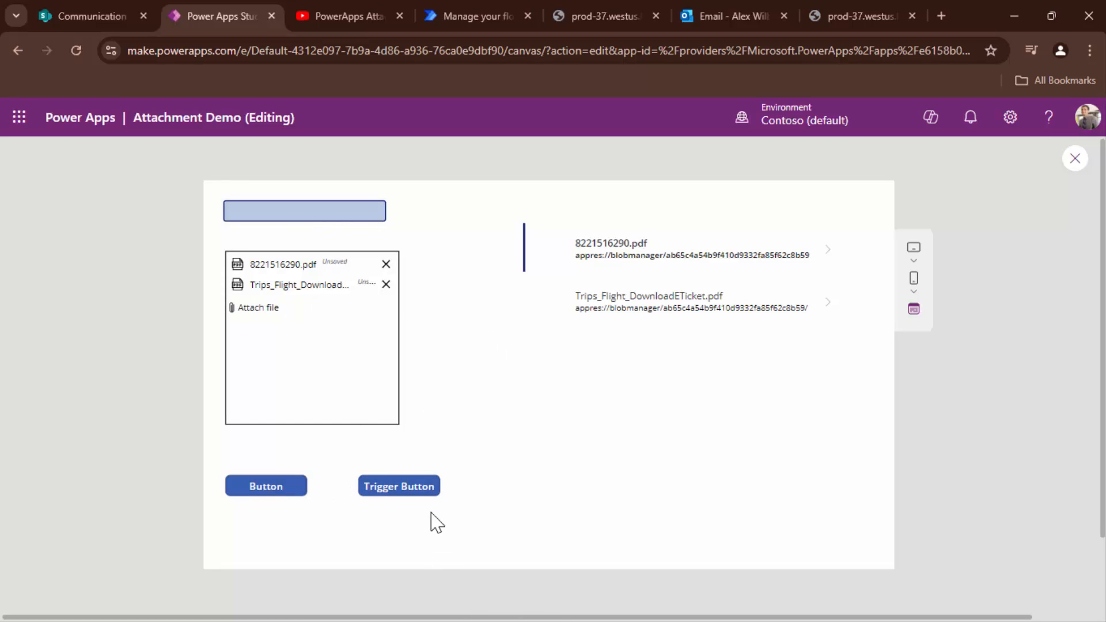
{"action": "left_click", "coordinate": [424, 494]}
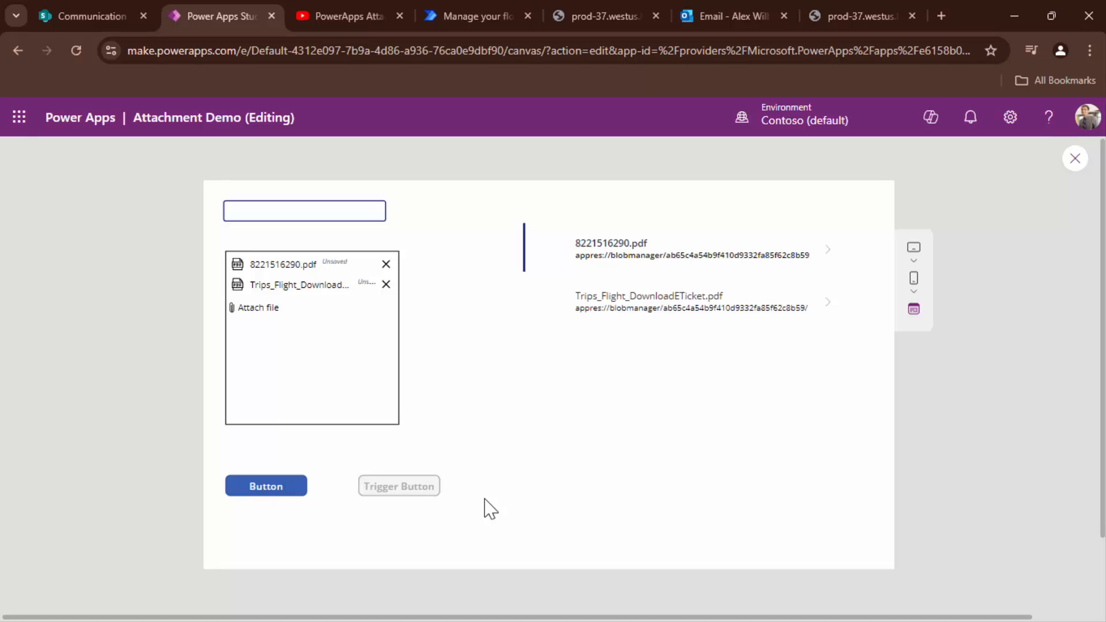
{"action": "key", "text": "Escape"}
{"action": "left_click", "coordinate": [744, 16]}
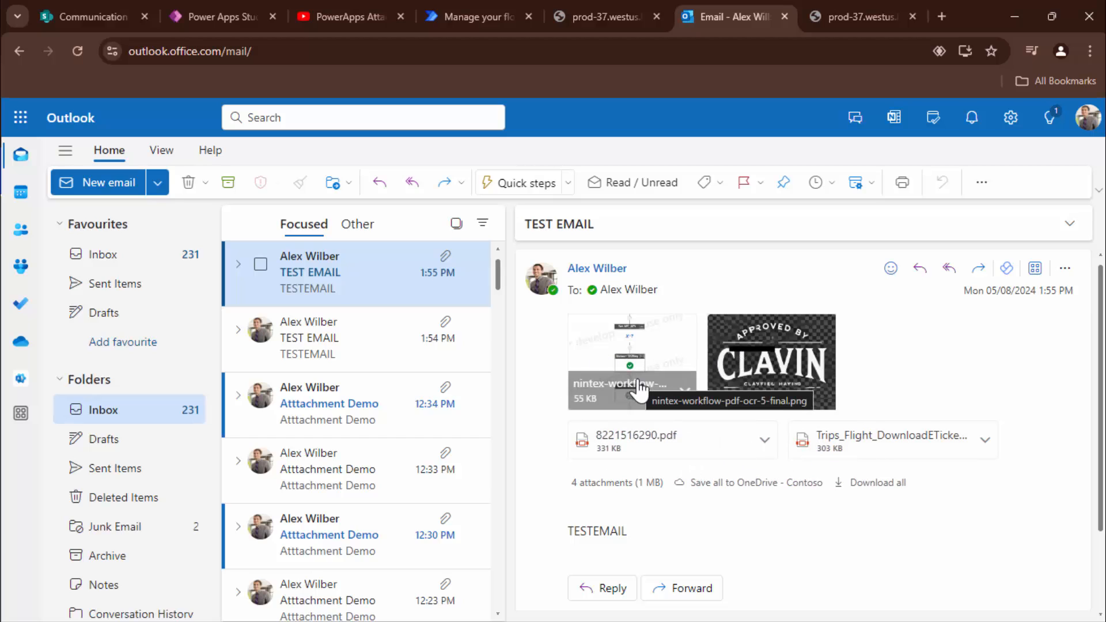
Step: Return to Power Apps Studio and examine the row counts of the FileCollection and FileContent collections
{"action": "left_click", "coordinate": [213, 15]}
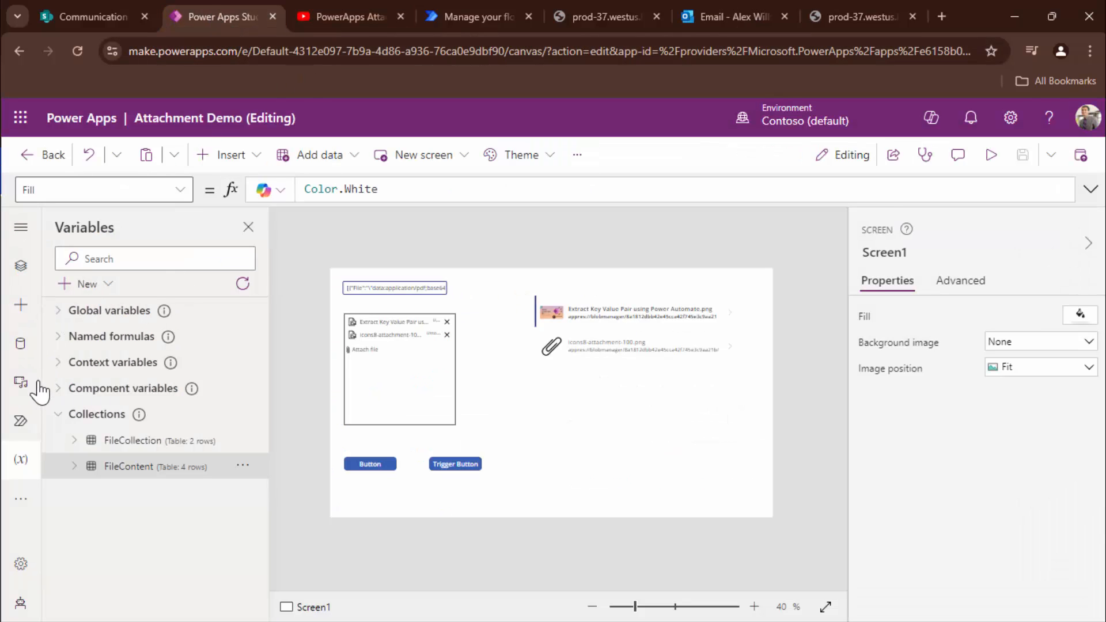
{"action": "left_click", "coordinate": [21, 461]}
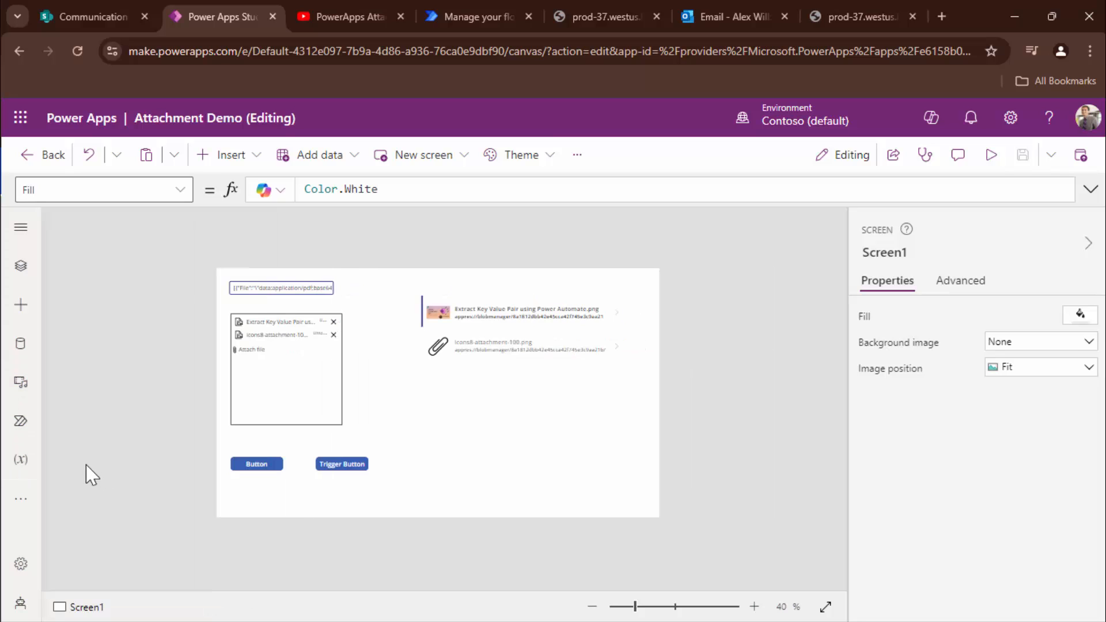
{"action": "left_click", "coordinate": [27, 466]}
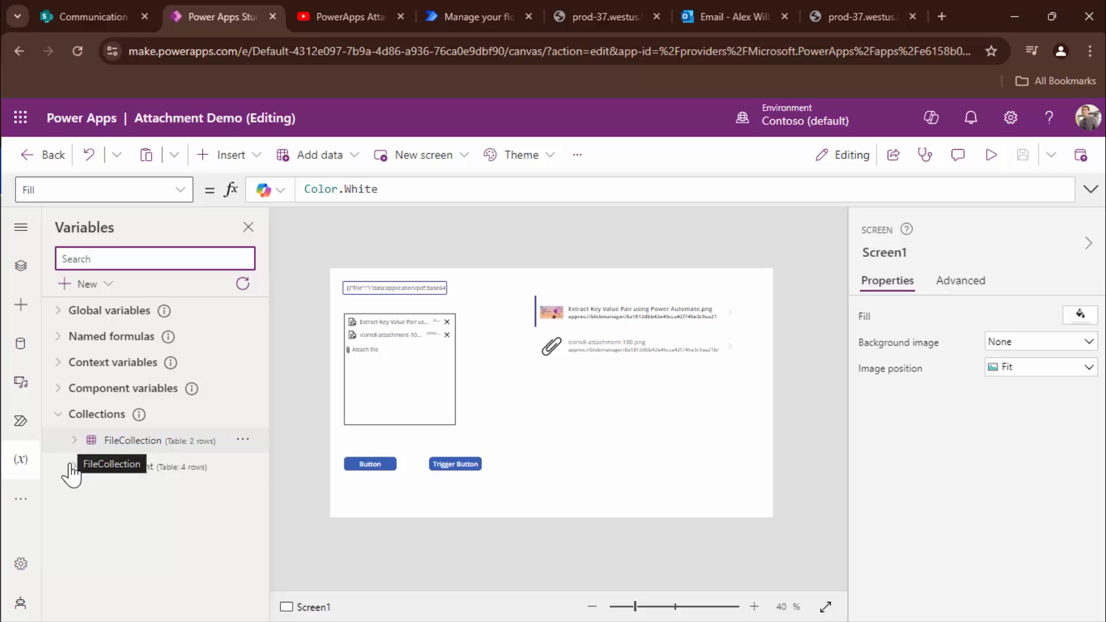
{"action": "left_click", "coordinate": [144, 473]}
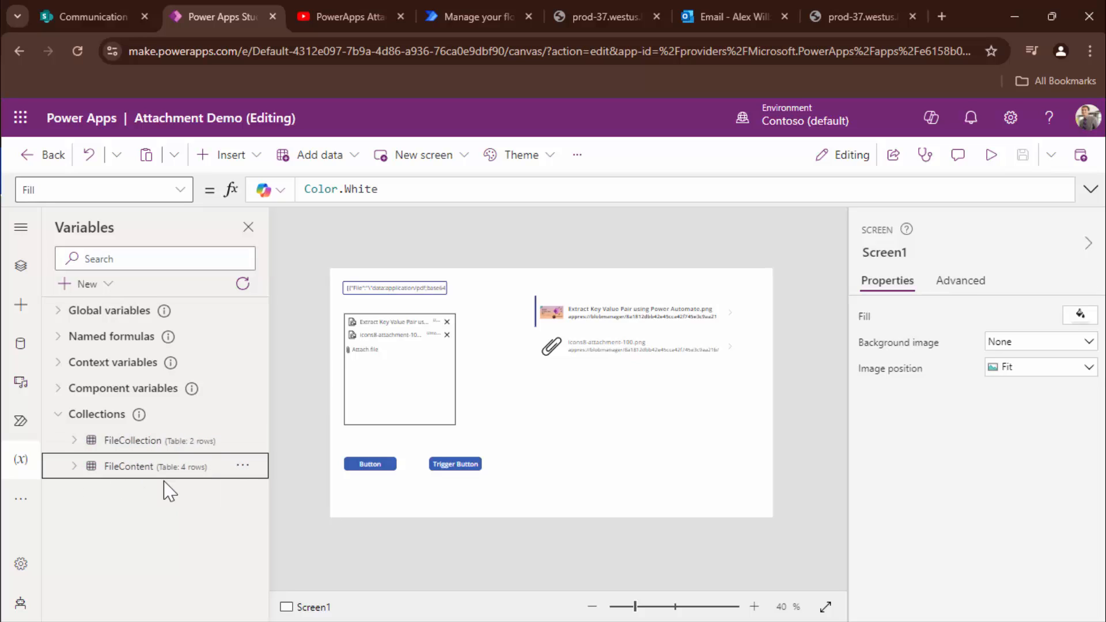
Step: Add Clear(FileContent); after Clear(FileCollection); in the OnSelect formula of Button
{"action": "left_click", "coordinate": [362, 471]}
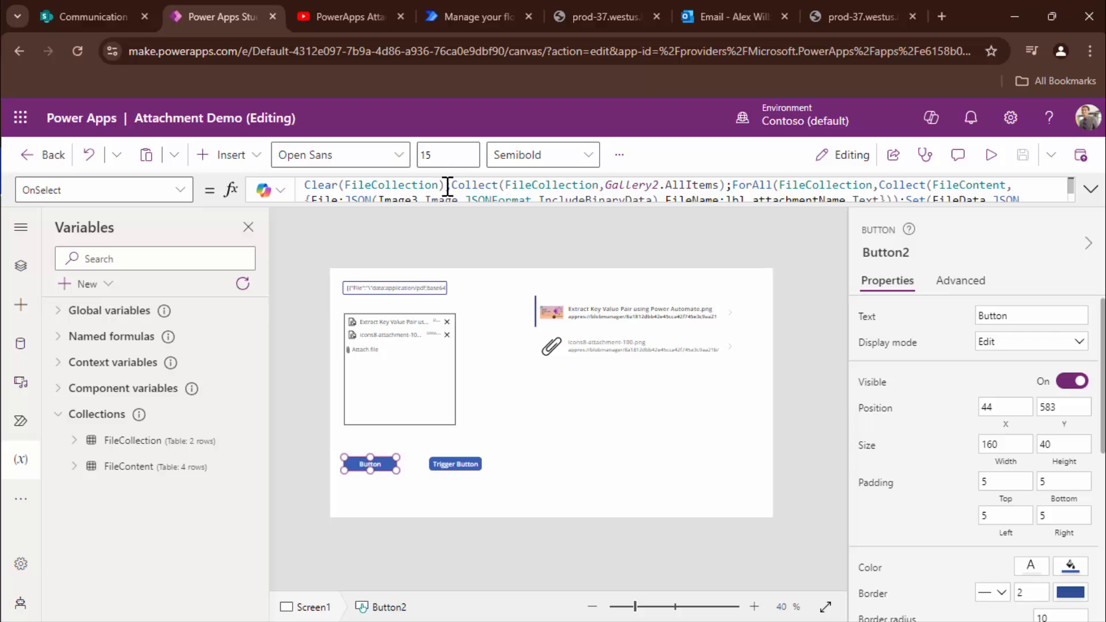
{"action": "left_click_drag", "start_coordinate": [447, 187], "coordinate": [306, 185]}
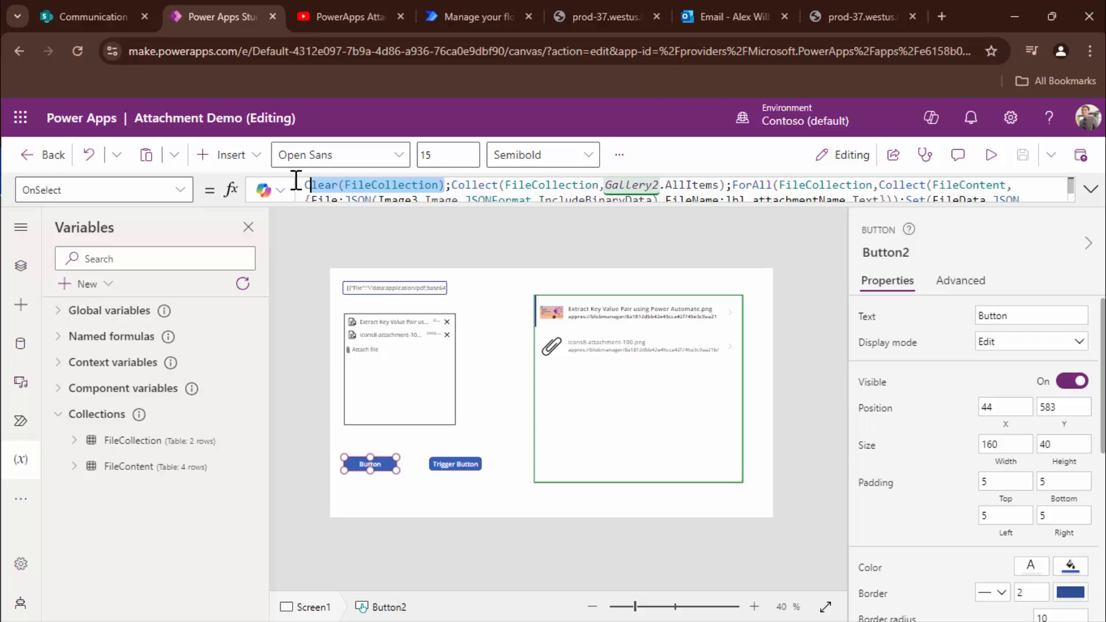
{"action": "key", "text": "ctrl+c"}
{"action": "left_click", "coordinate": [451, 186]}
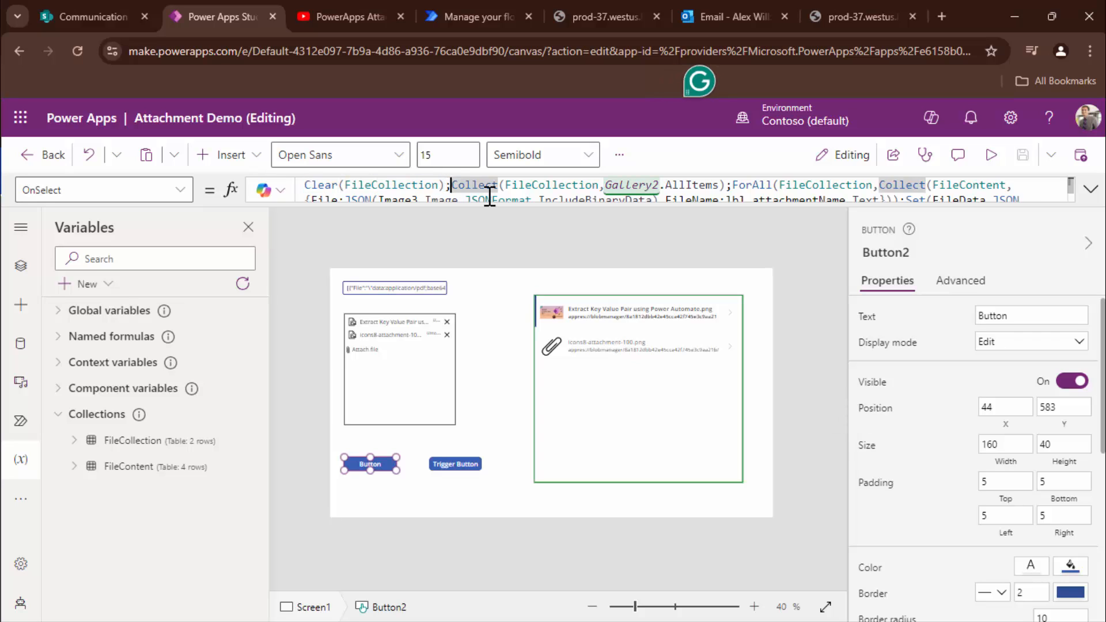
{"action": "key", "text": "ctrl+v"}
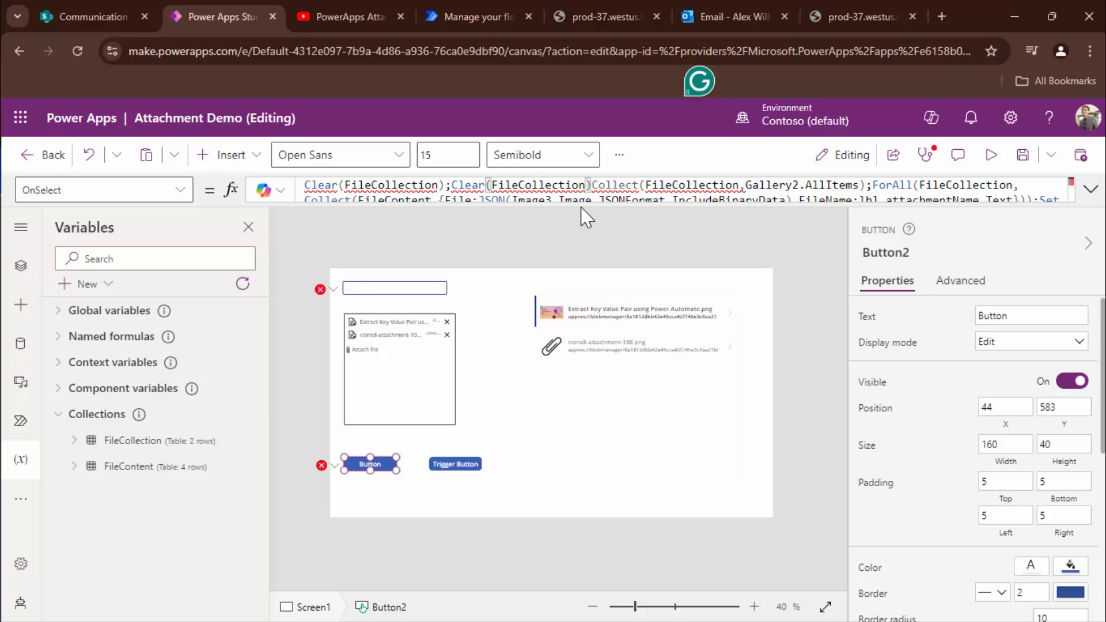
{"action": "type", "text": ";"}
{"action": "double_click", "coordinate": [543, 185]}
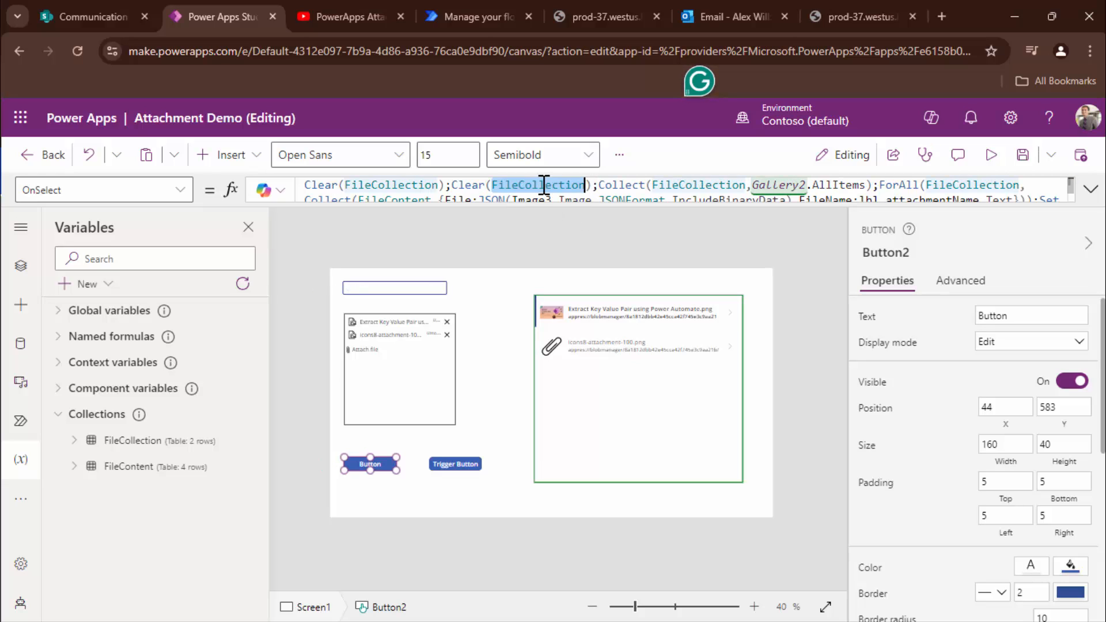
{"action": "type", "text": "FileCollection);Clear(File"}
{"action": "key", "text": "Down"}
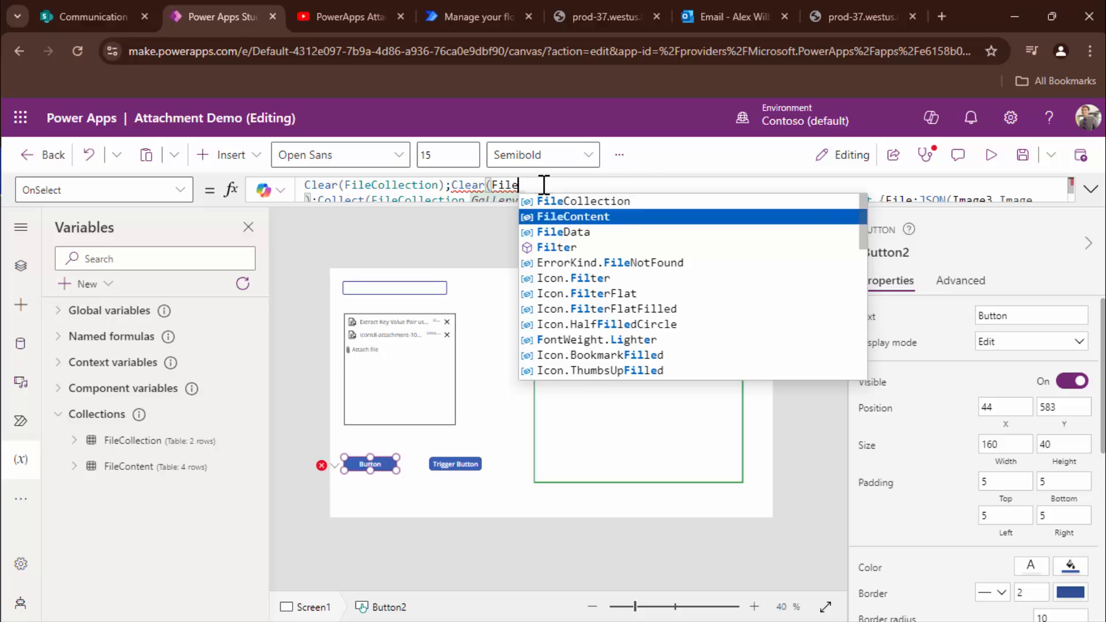
{"action": "key", "text": "Tab"}
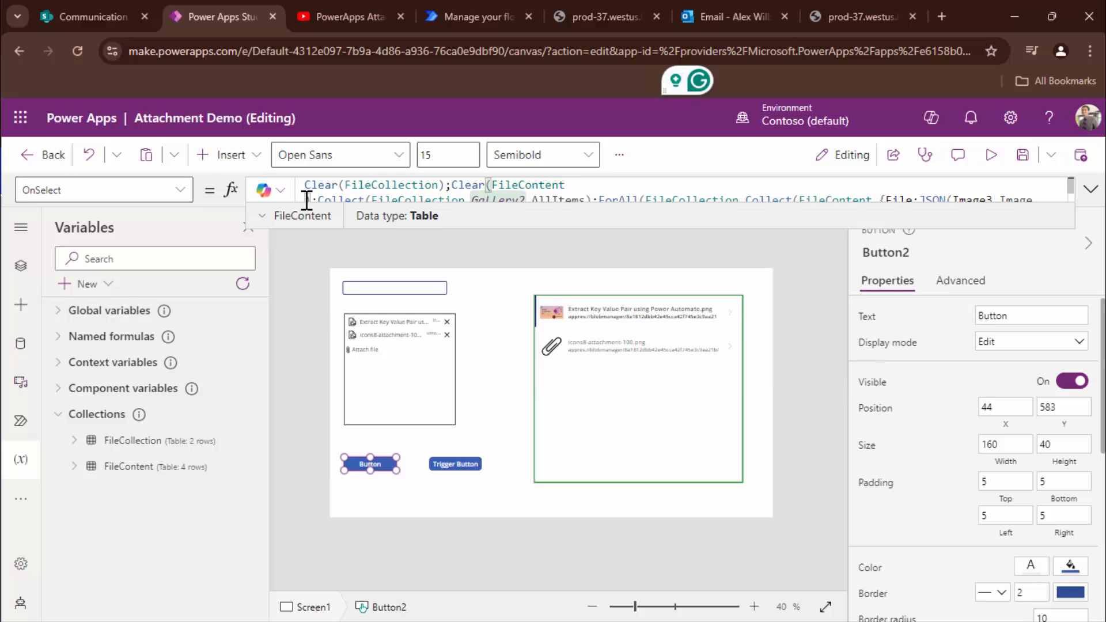
{"action": "left_click", "coordinate": [307, 200]}
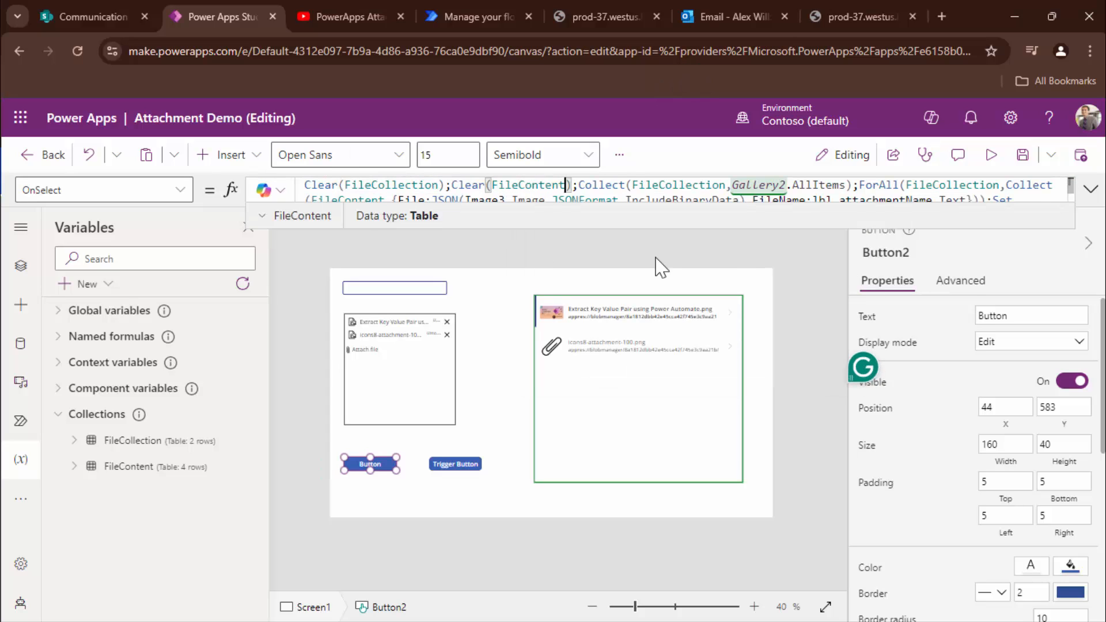
Step: Preview the app, replace both attachments with the two PDF Editor .docx files, and collect them with Button to check the collections' row counts
{"action": "left_click", "coordinate": [991, 171]}
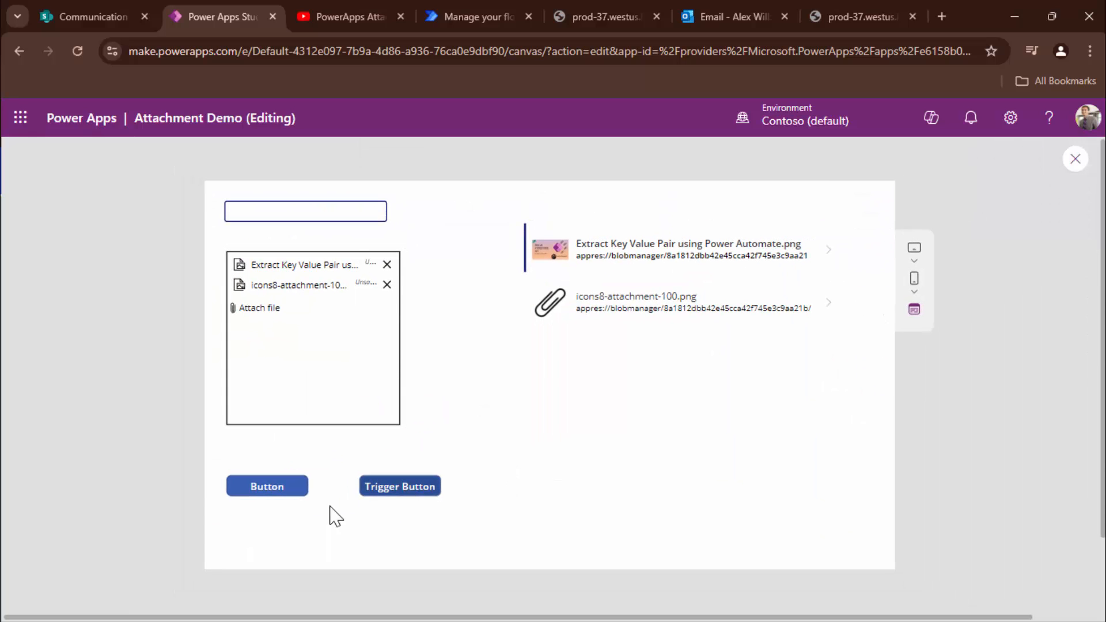
{"action": "left_click", "coordinate": [387, 264]}
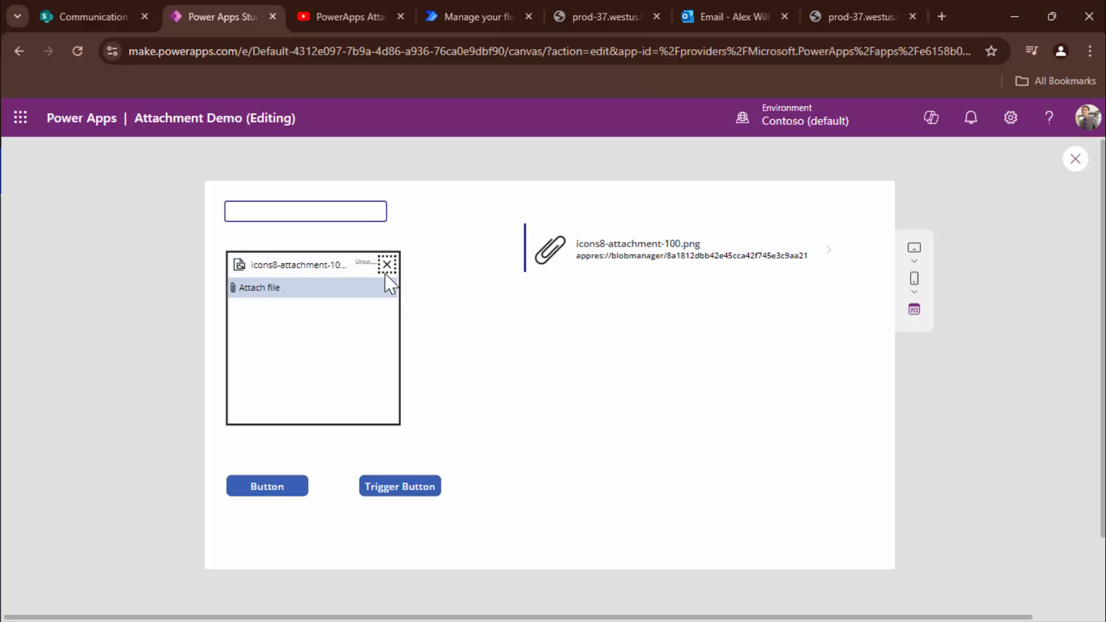
{"action": "left_click", "coordinate": [388, 264]}
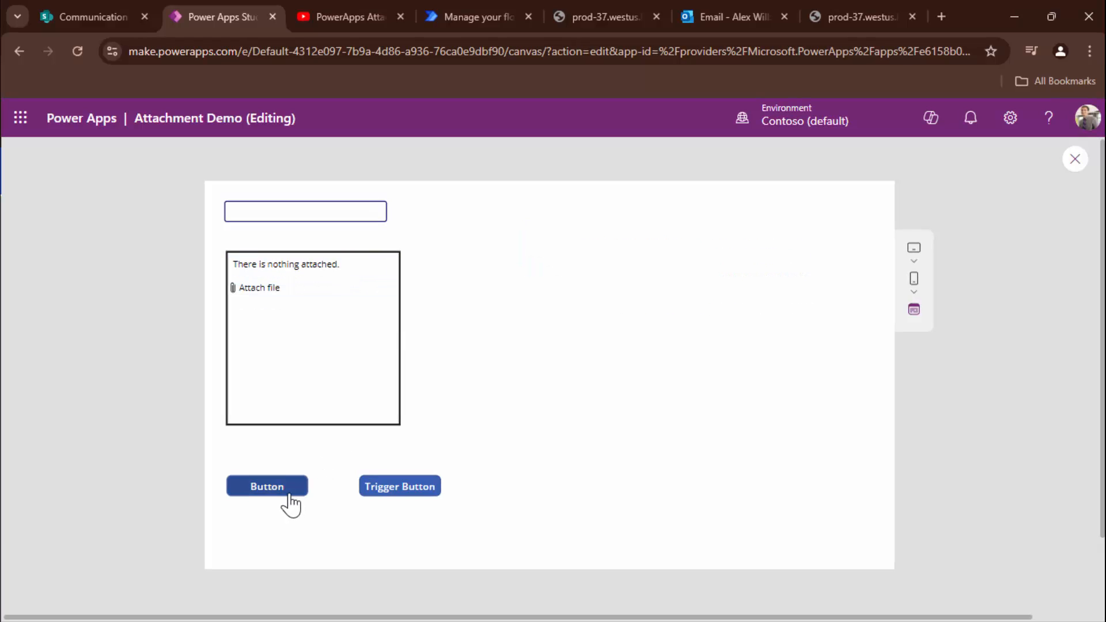
{"action": "left_click", "coordinate": [291, 504]}
{"action": "left_click", "coordinate": [387, 264]}
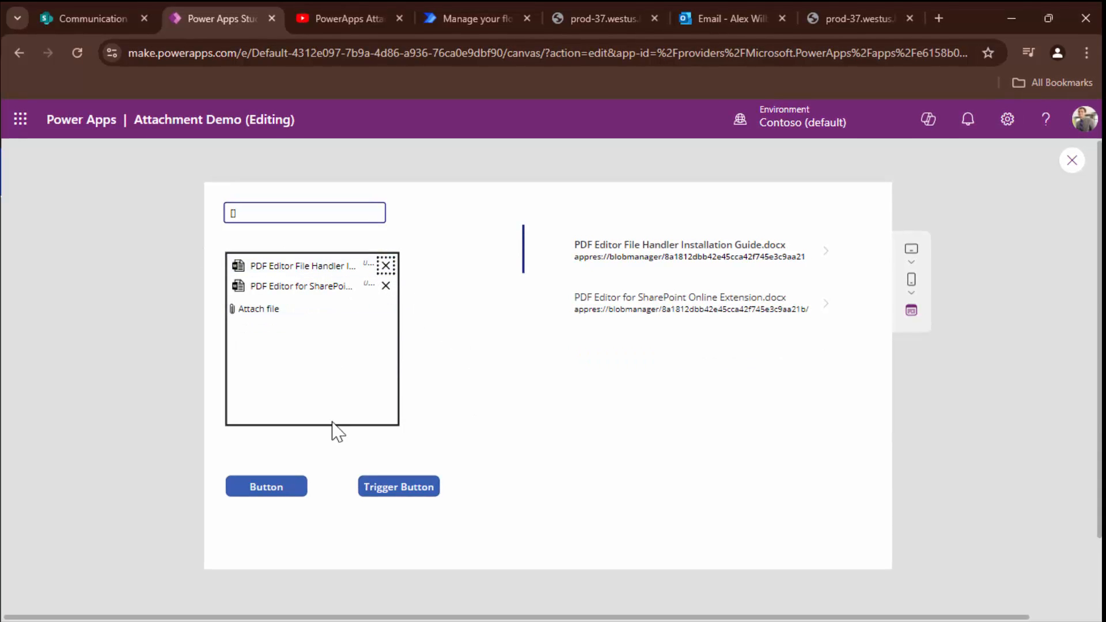
{"action": "left_click", "coordinate": [285, 495]}
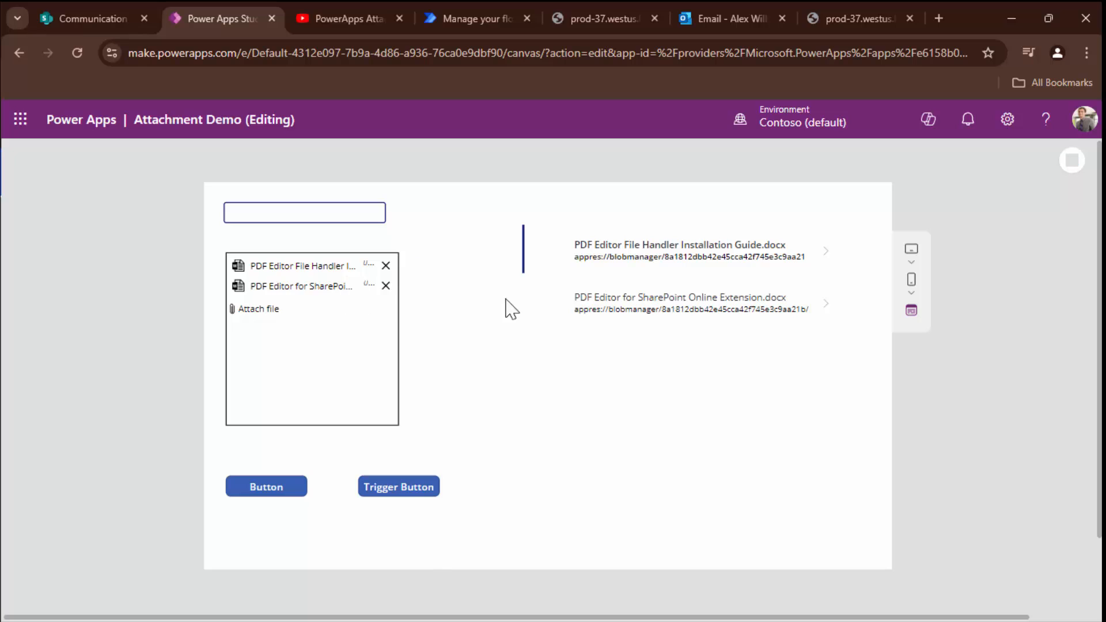
{"action": "left_click", "coordinate": [1072, 161]}
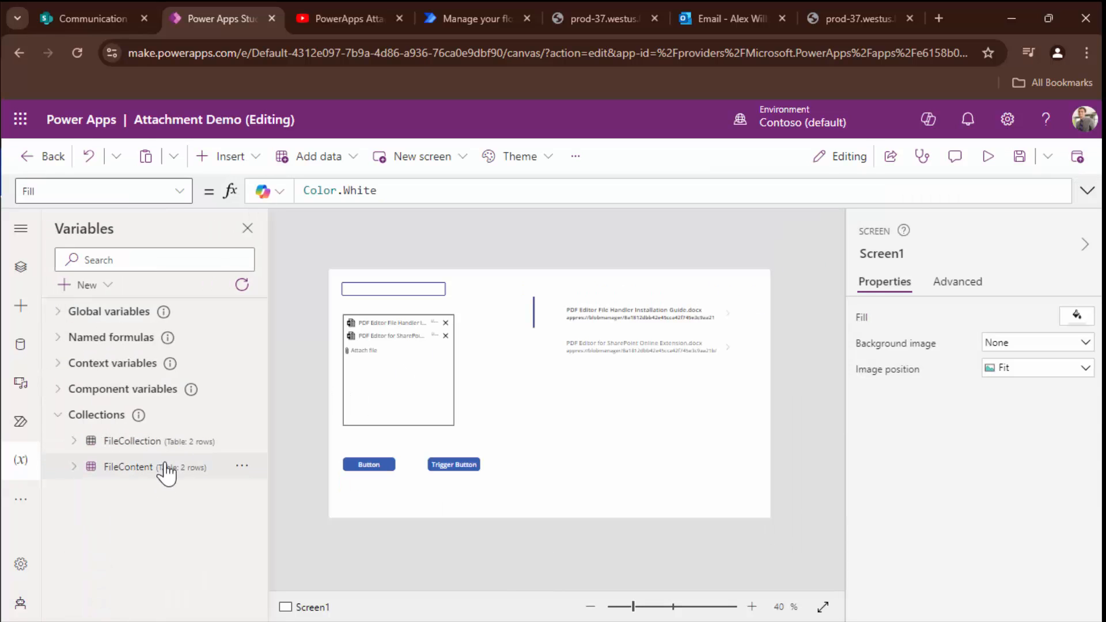
Step: Preview the app again, run the flow with Trigger Button, and inspect the newest EmailAttachment run in Power Automate
{"action": "left_click", "coordinate": [1000, 164]}
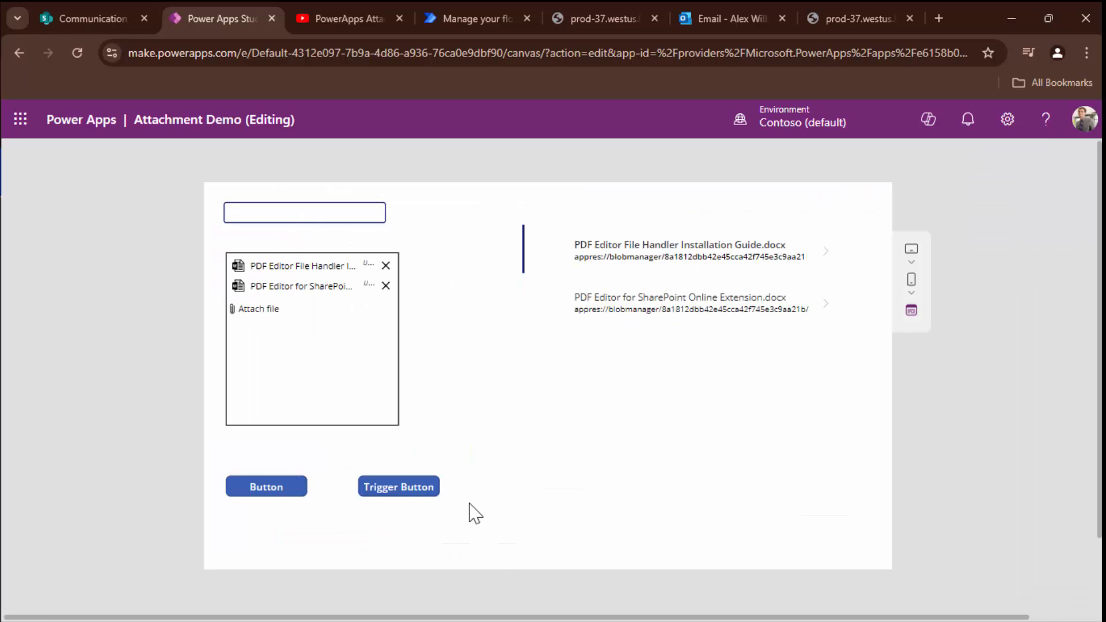
{"action": "left_click", "coordinate": [419, 492]}
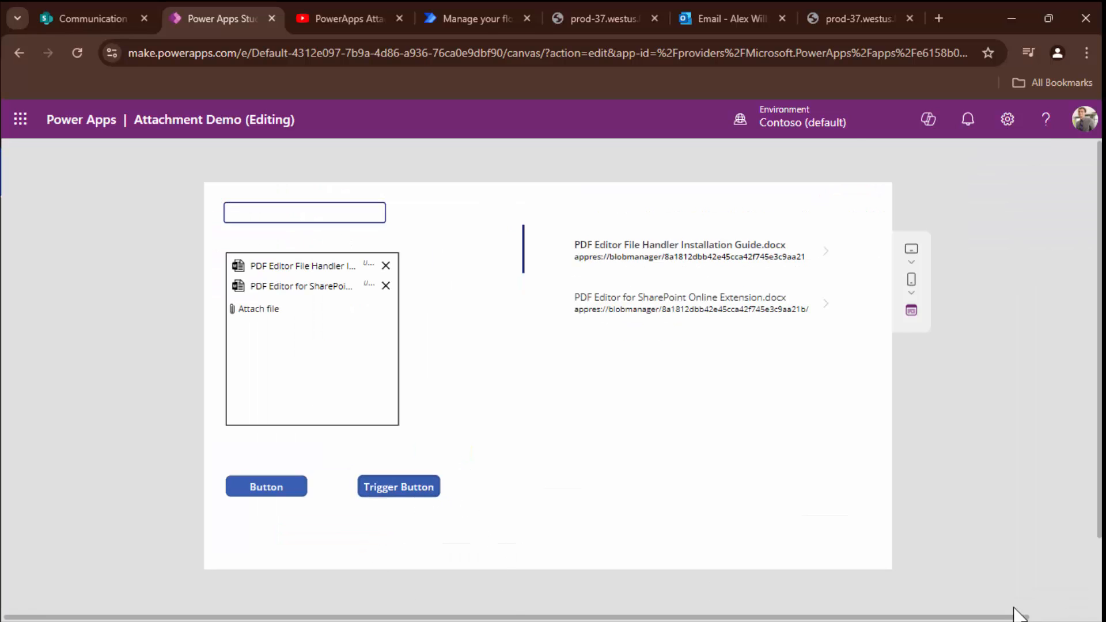
{"action": "left_click", "coordinate": [481, 21]}
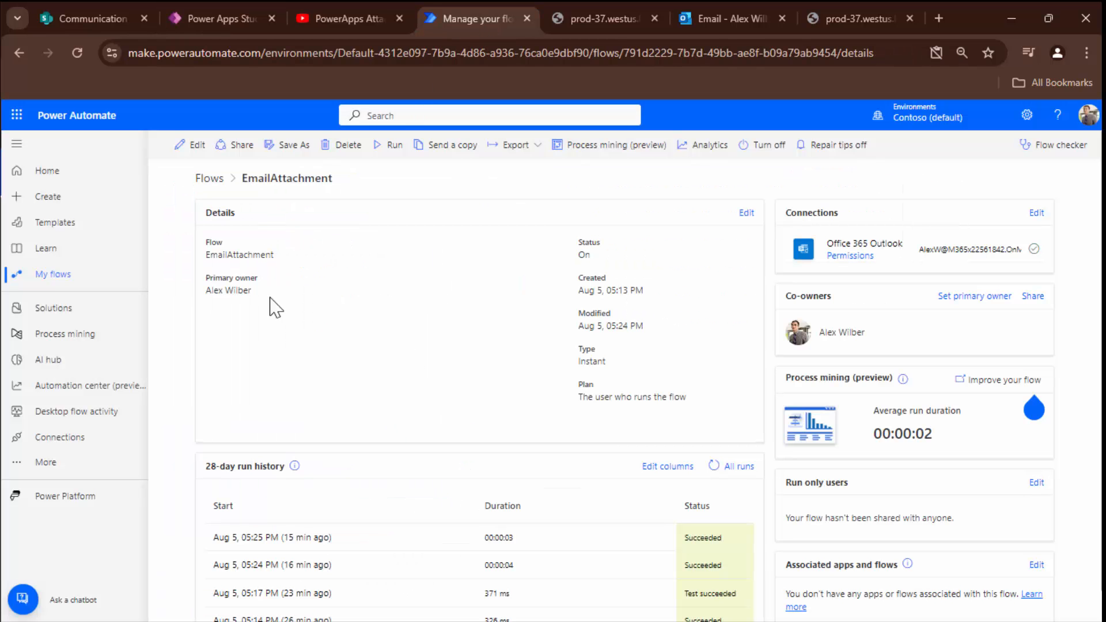
{"action": "left_click", "coordinate": [712, 466]}
{"action": "left_click", "coordinate": [713, 466]}
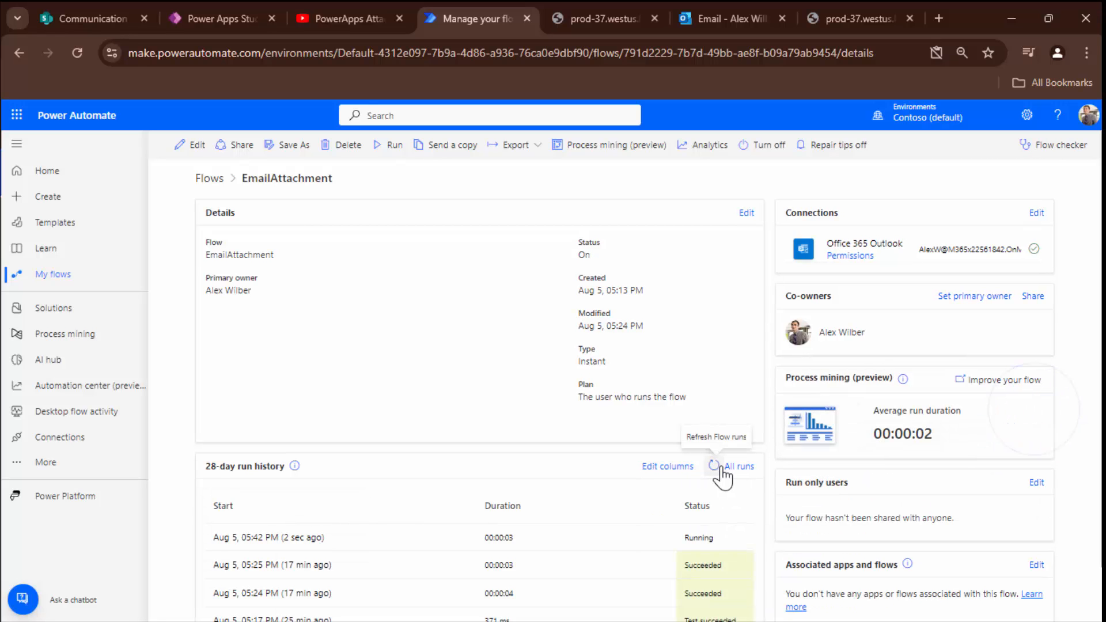
{"action": "left_click", "coordinate": [241, 538]}
{"action": "scroll", "coordinate": [758, 361], "scroll_direction": "down", "scroll_amount": 3}
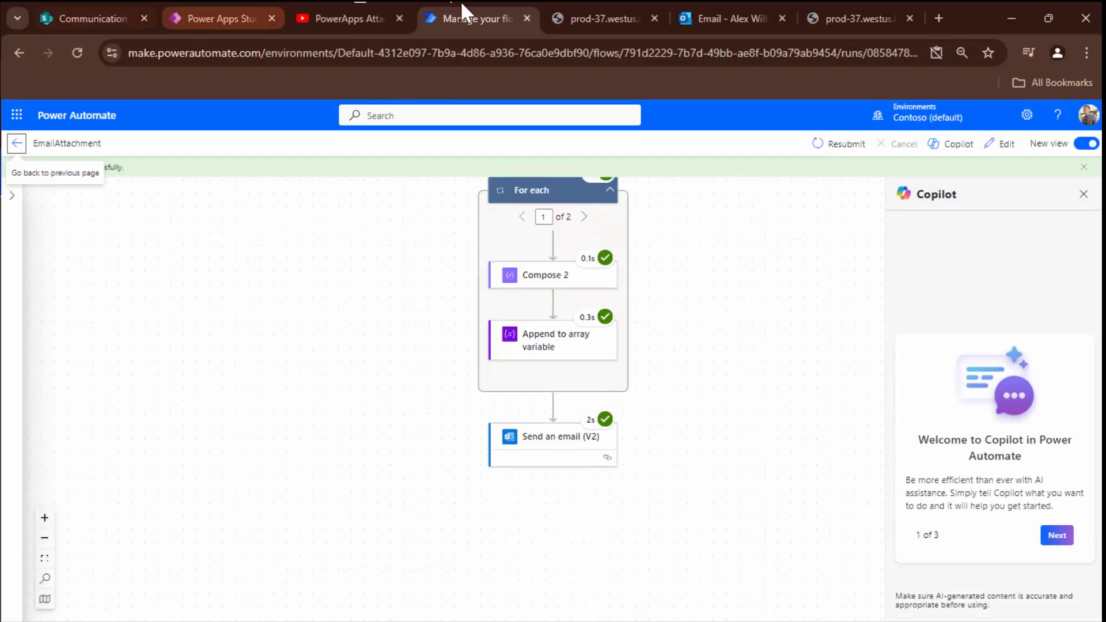
Step: Switch to Outlook, reload the mailbox, and open the newest TEST EMAIL message to check its attachments
{"action": "left_click", "coordinate": [686, 23]}
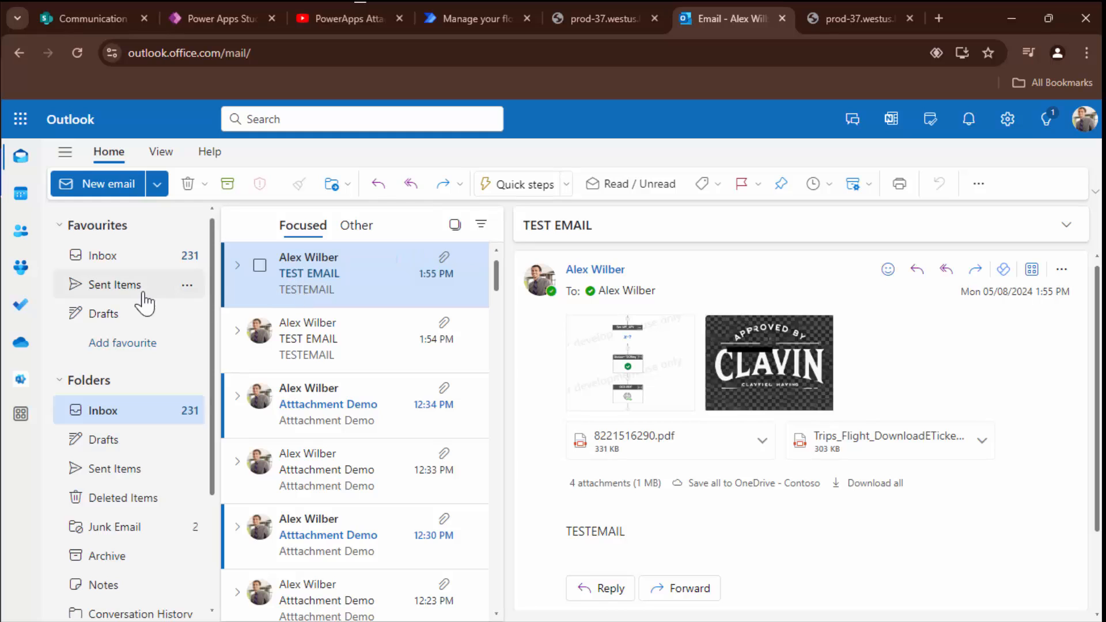
{"action": "left_click", "coordinate": [77, 53]}
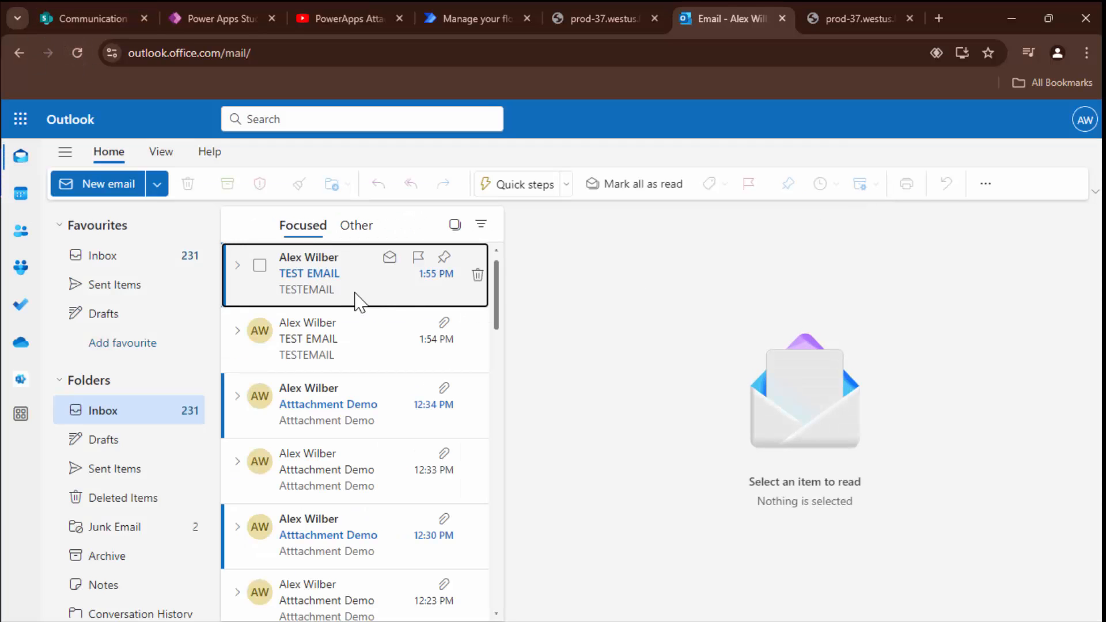
{"action": "left_click", "coordinate": [357, 299]}
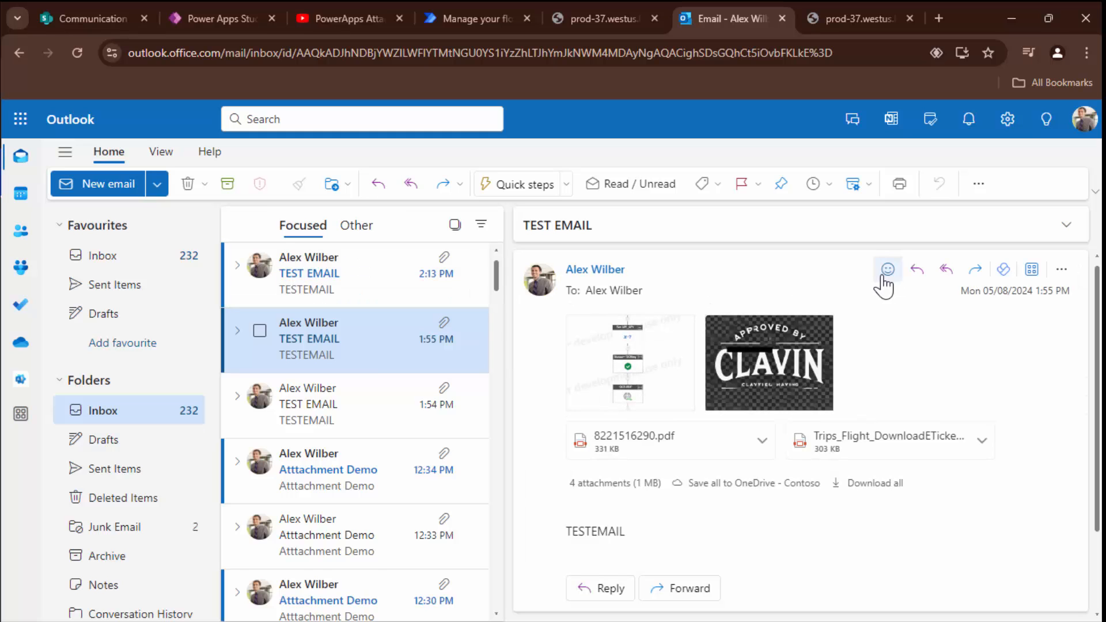
{"action": "left_click", "coordinate": [348, 291]}
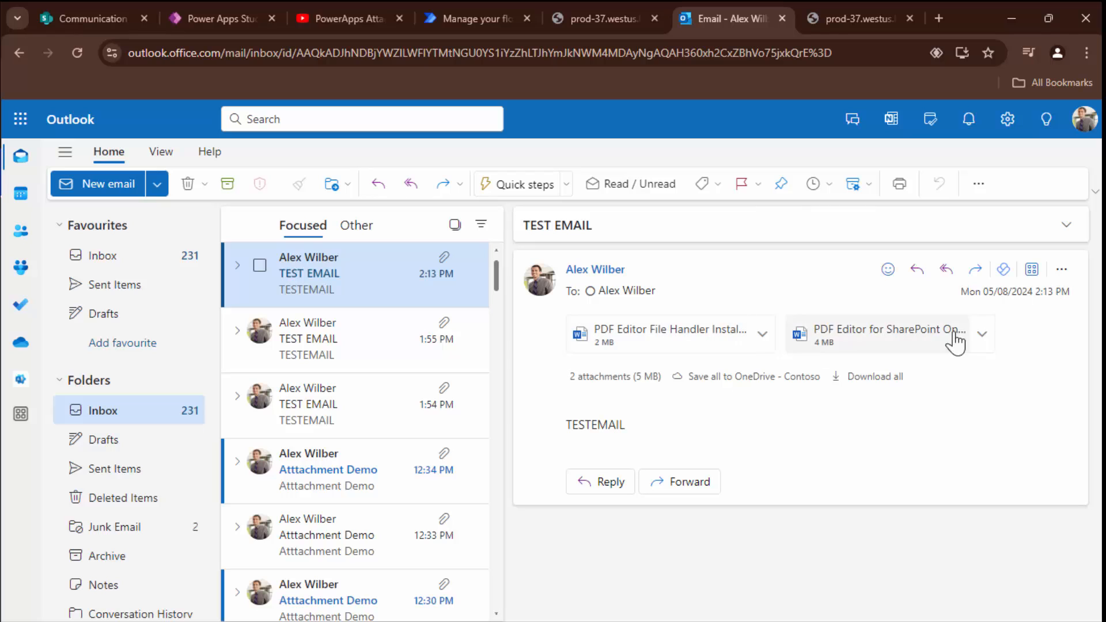
Step: Return to the Power Apps preview and replace the two Word attachments with Document_1.pdf, example.pdf and document (4).pdf
{"action": "left_click", "coordinate": [234, 10]}
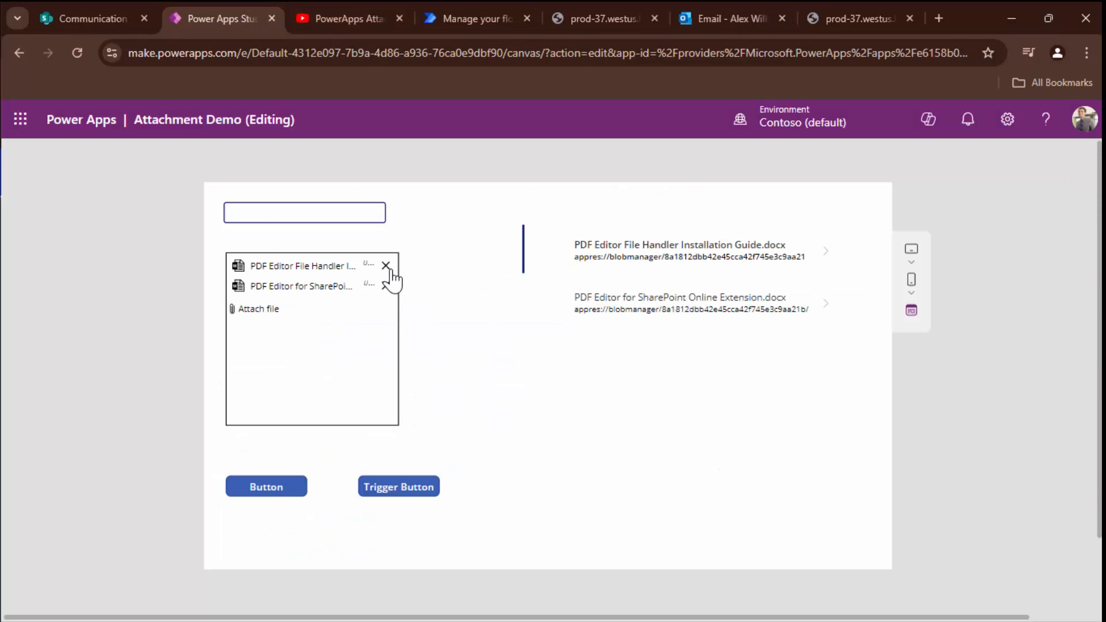
{"action": "left_click", "coordinate": [386, 266]}
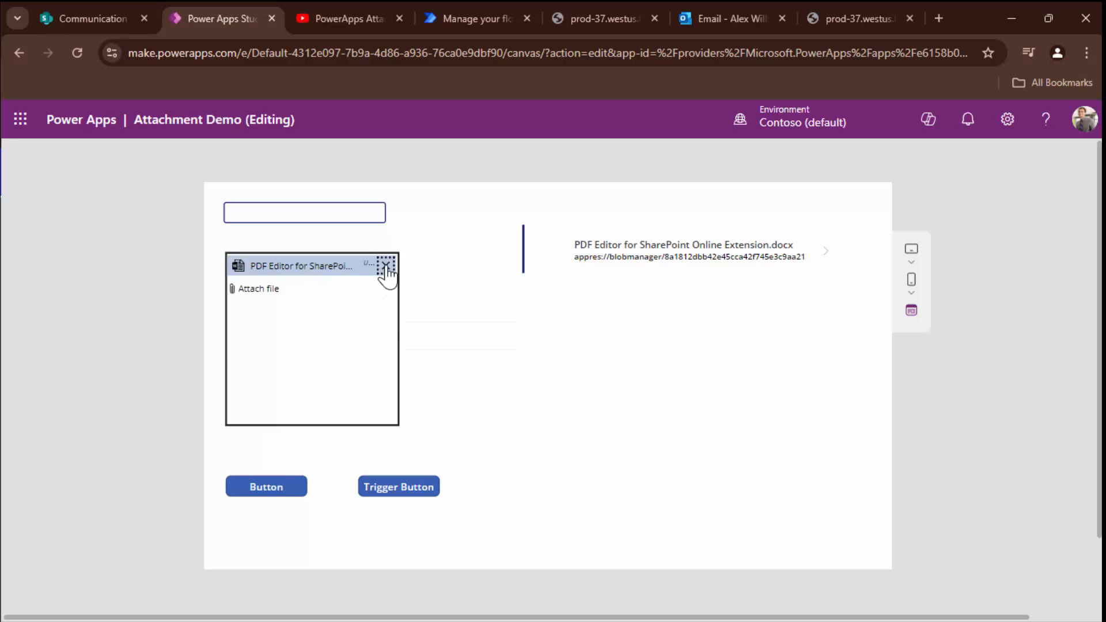
{"action": "left_click", "coordinate": [386, 267]}
{"action": "left_click", "coordinate": [277, 292]}
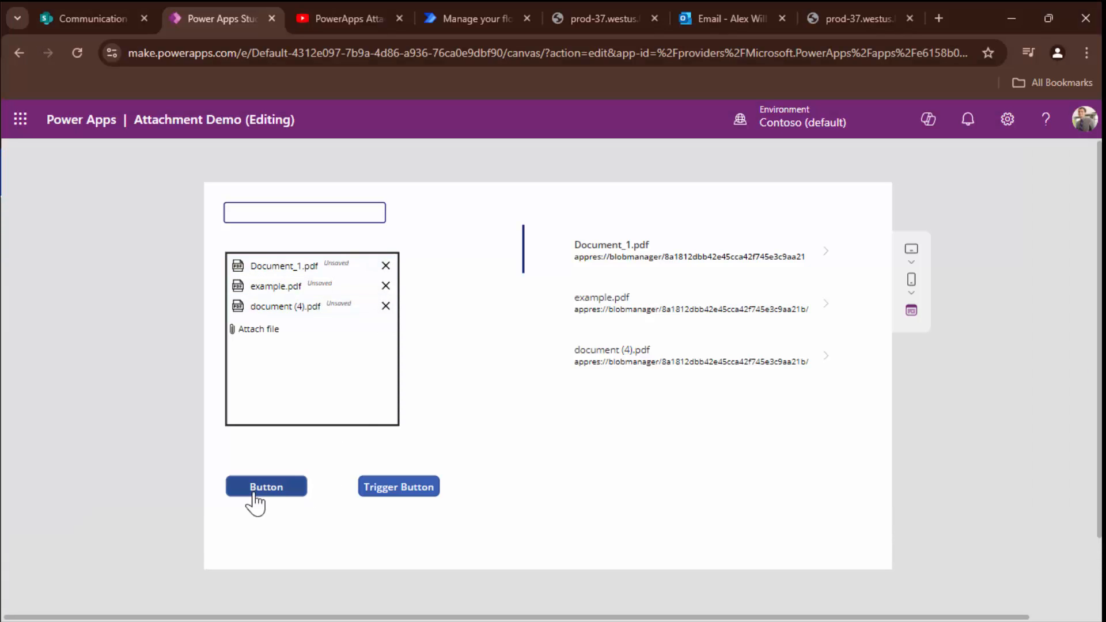
Step: Collect the three PDF files with Button and check the row counts of FileCollection and FileContent in the editor
{"action": "left_click", "coordinate": [254, 493]}
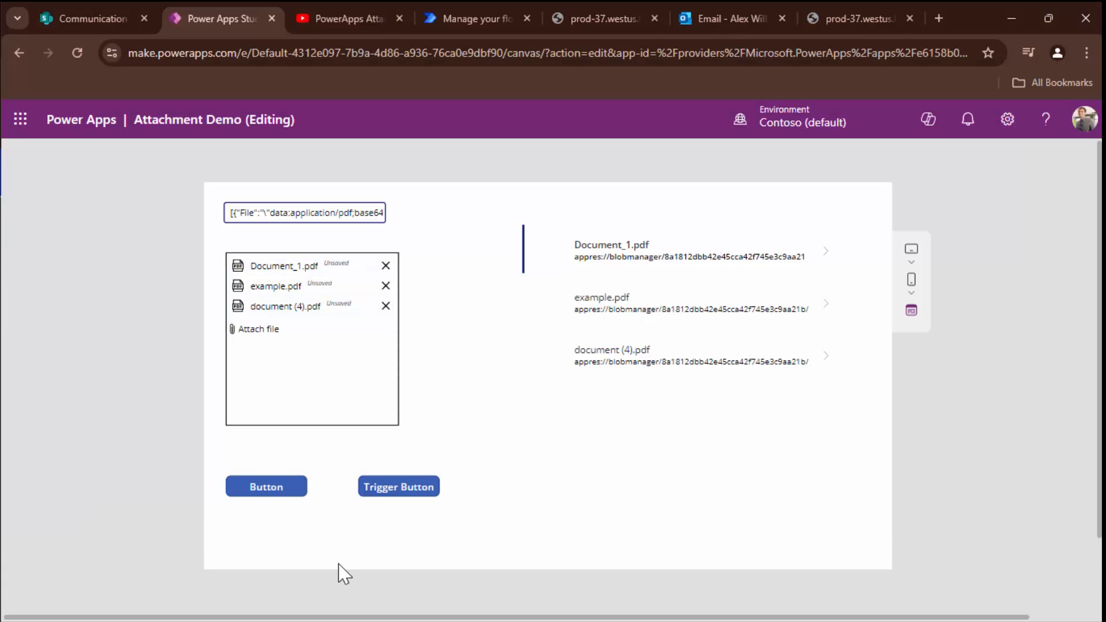
{"action": "left_click", "coordinate": [1070, 162]}
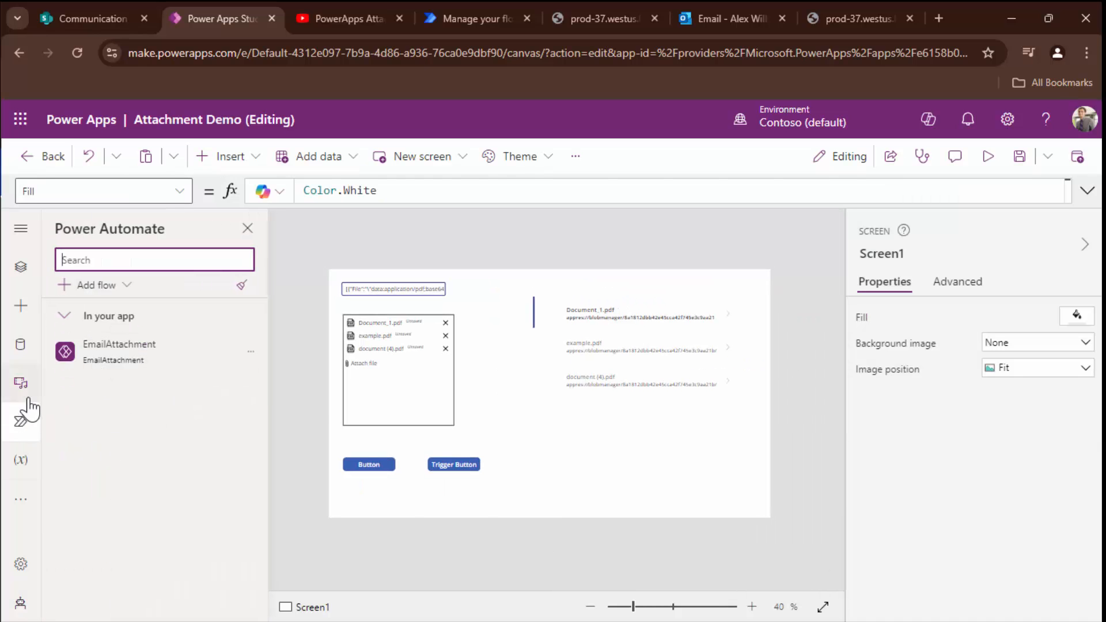
{"action": "left_click", "coordinate": [20, 459]}
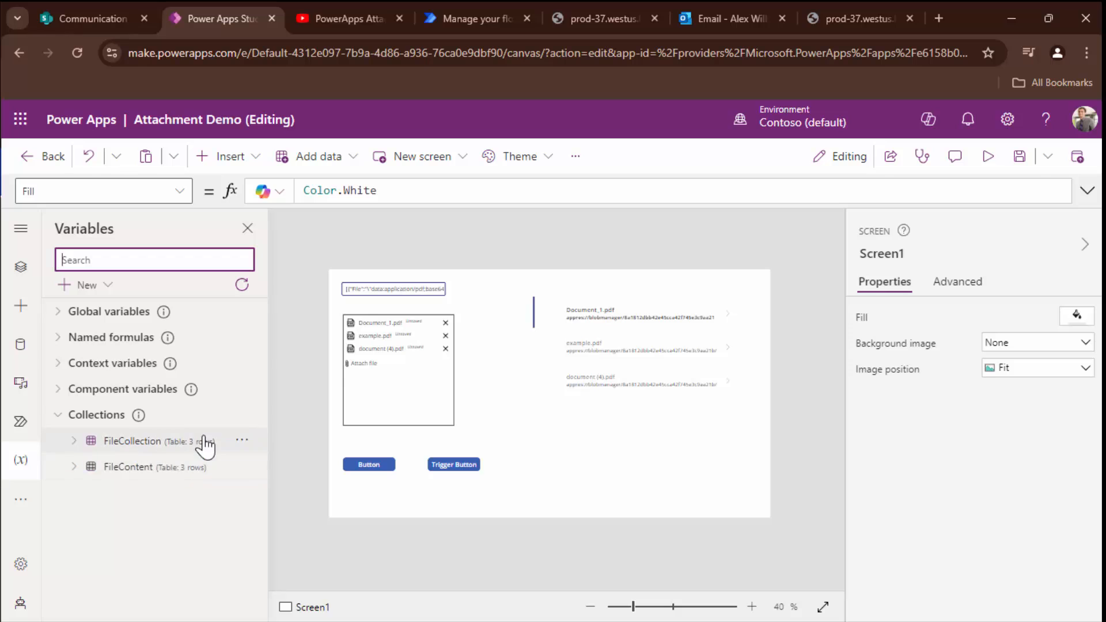
Step: Run the flow with Trigger Button from the app preview, and open example.pdf from the newest TEST EMAIL in Outlook
{"action": "left_click", "coordinate": [1000, 172]}
{"action": "left_click", "coordinate": [384, 498]}
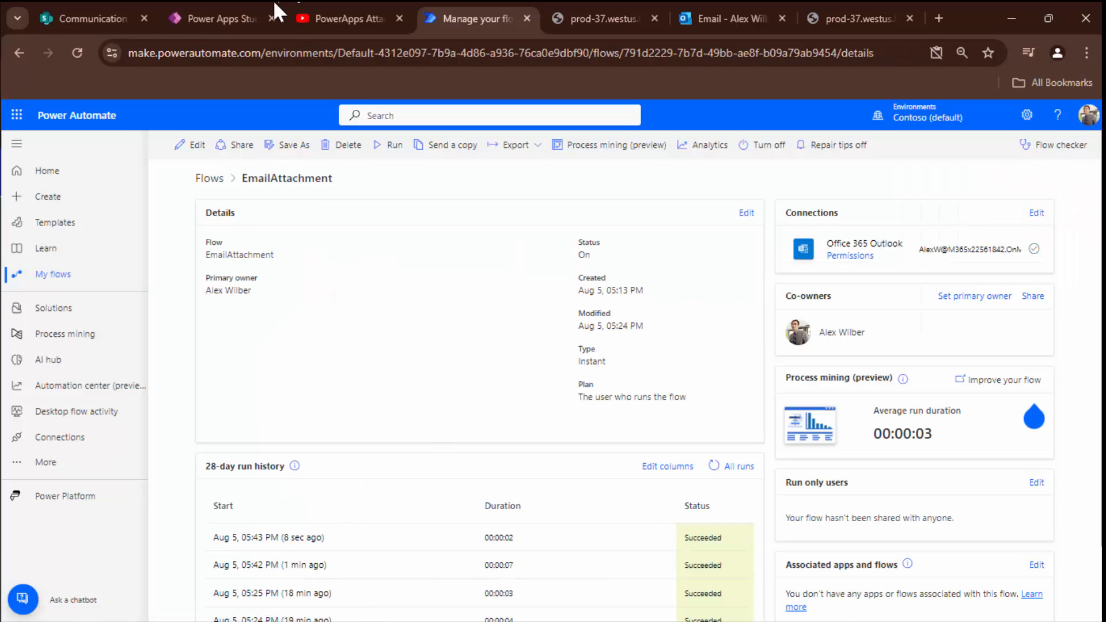
{"action": "left_click", "coordinate": [683, 19]}
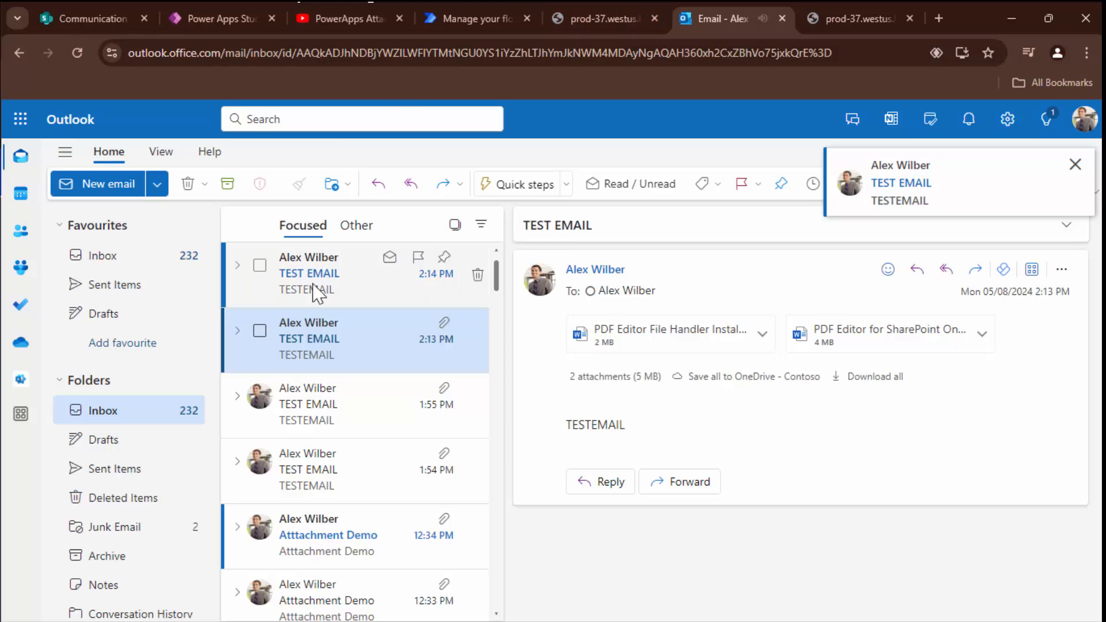
{"action": "left_click", "coordinate": [348, 279]}
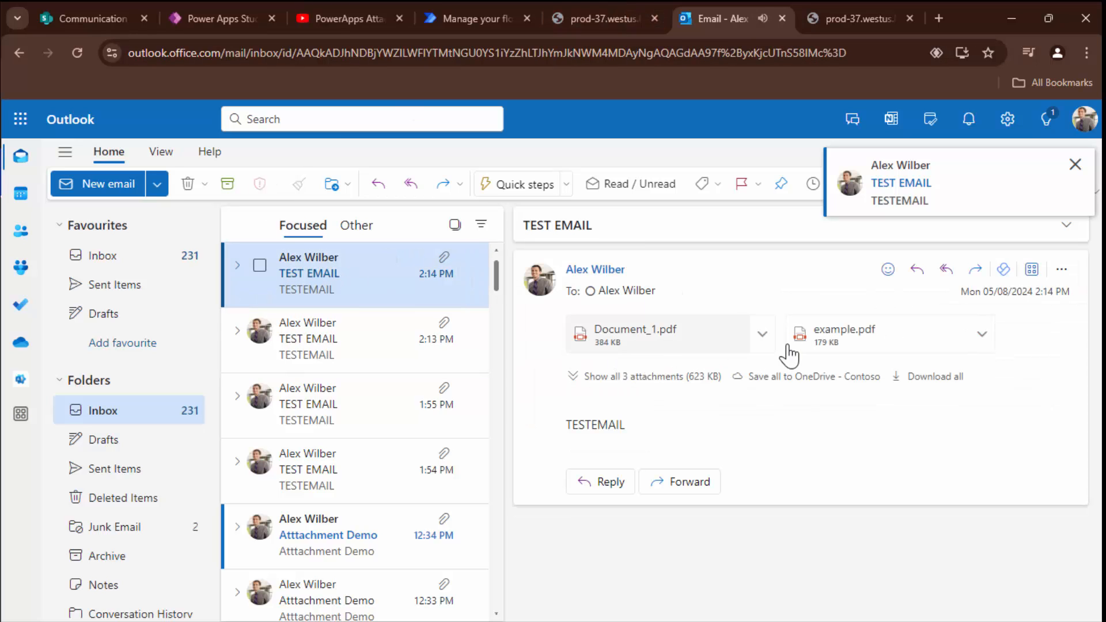
{"action": "left_click", "coordinate": [598, 382]}
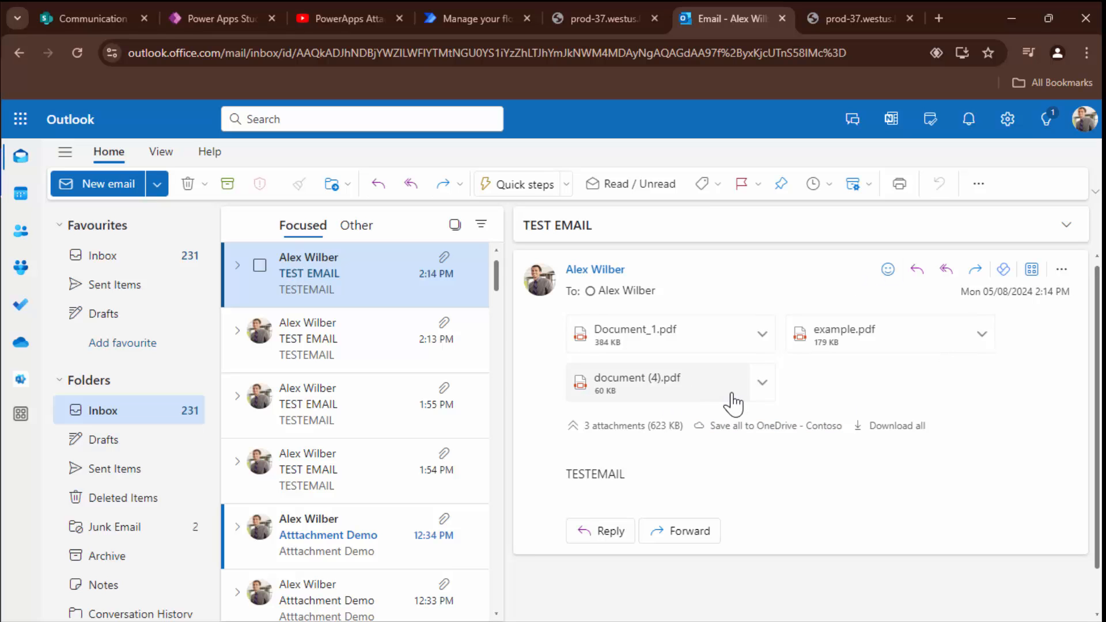
{"action": "left_click", "coordinate": [860, 354]}
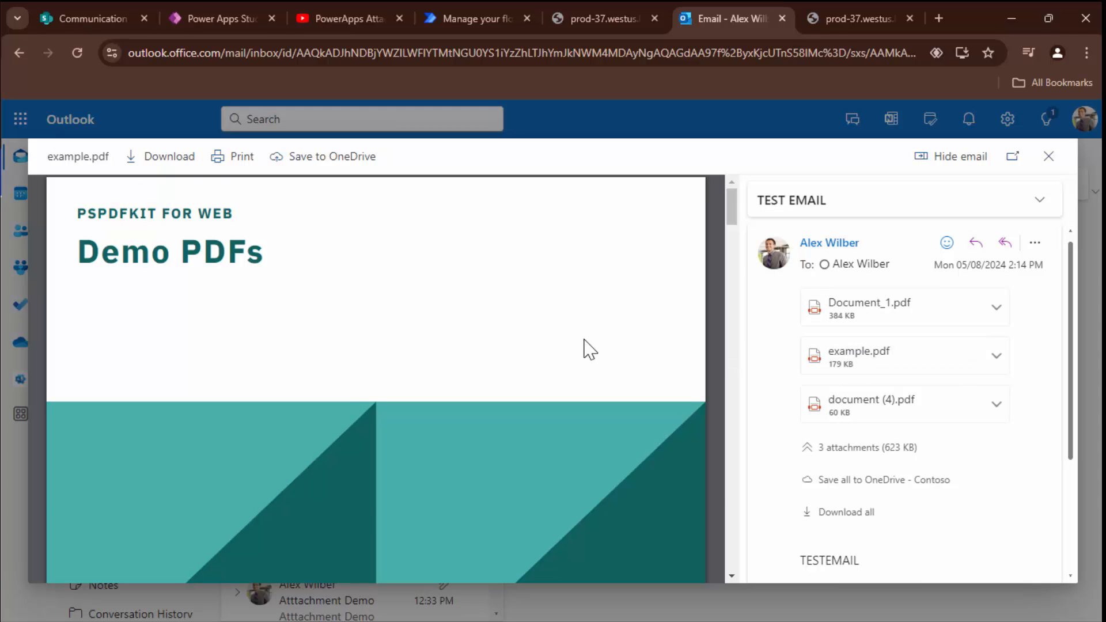